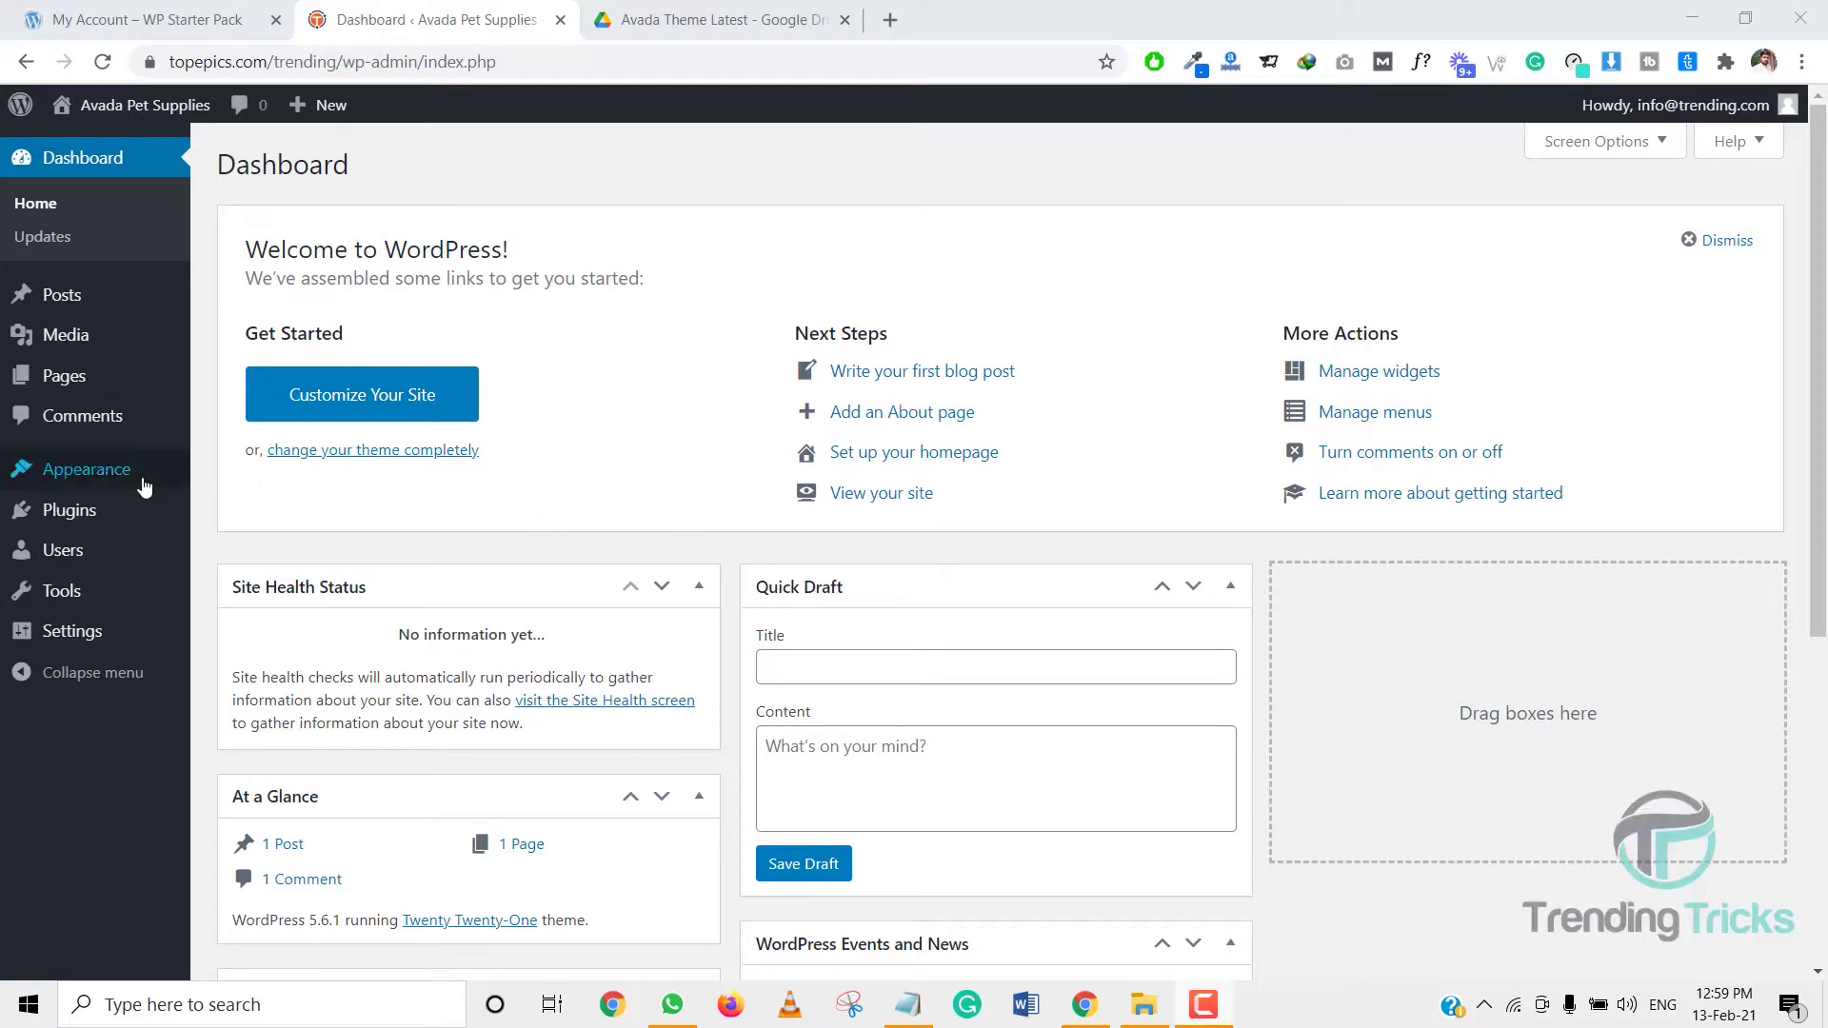
# Step: Open the upload form for adding a new theme to the WordPress site
pyautogui.moveTo(143, 477)
pyautogui.click(238, 476)
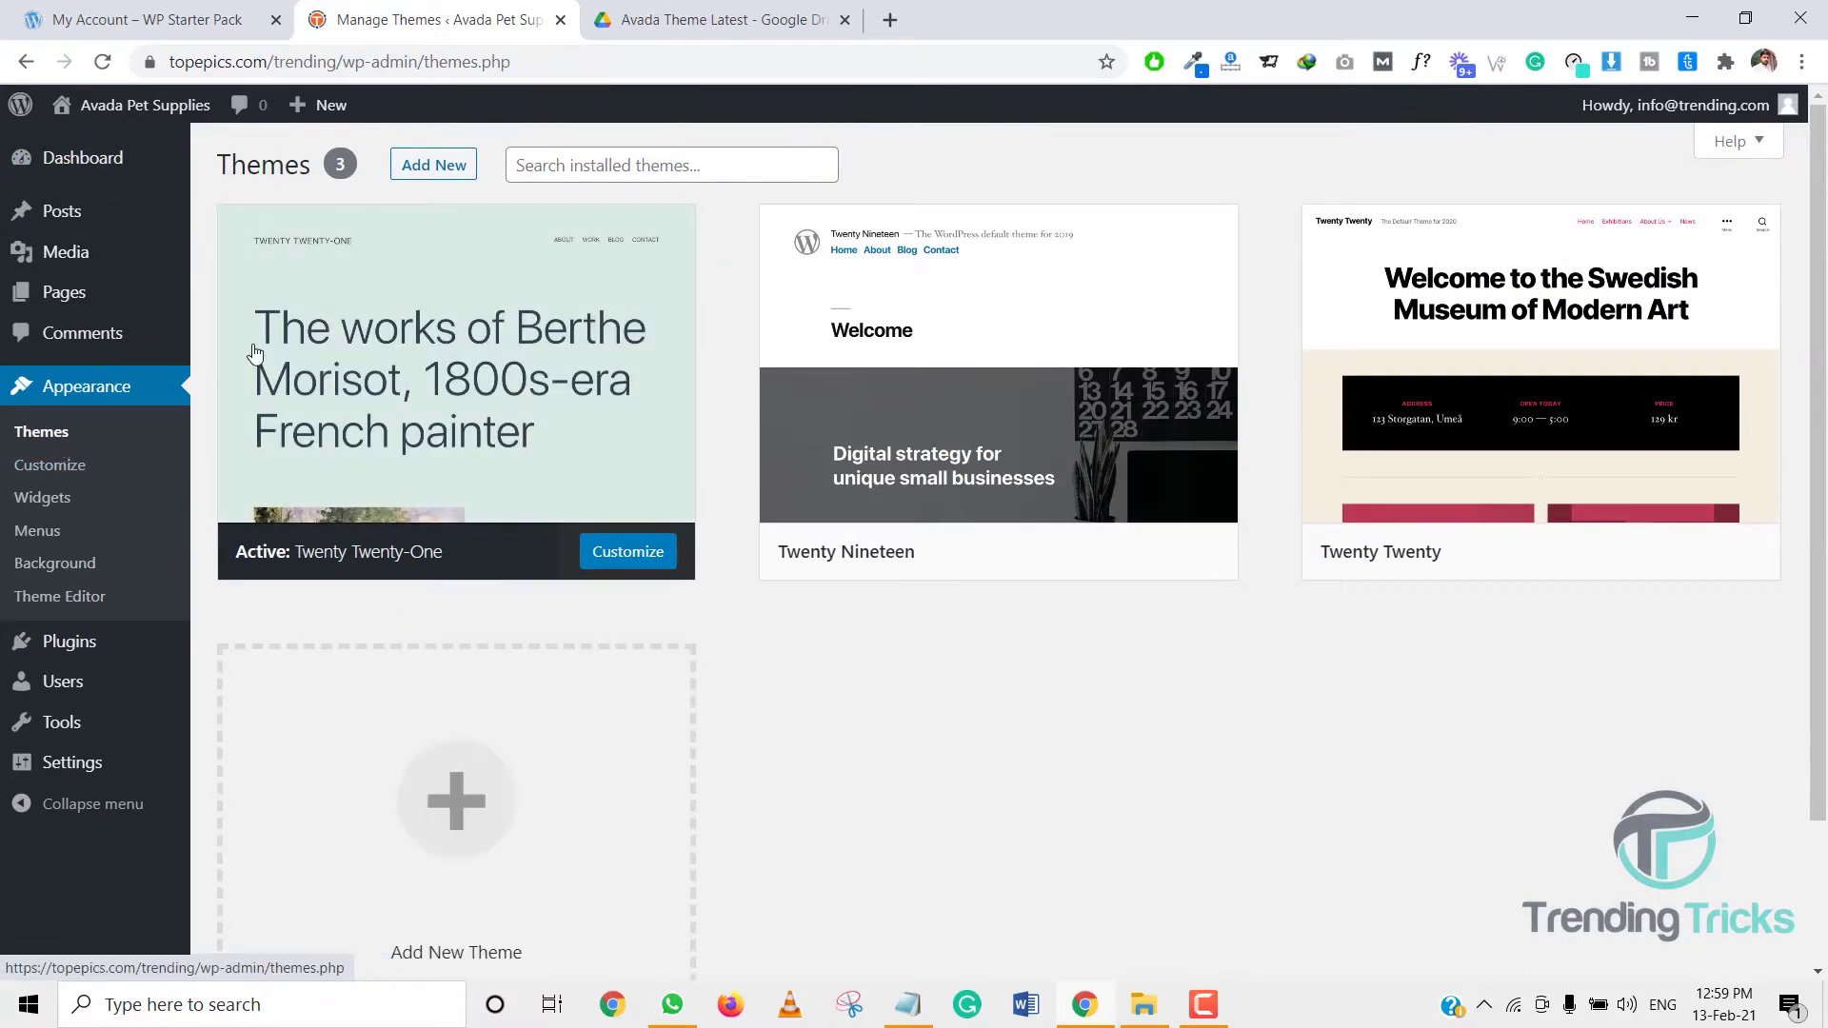
pyautogui.click(446, 167)
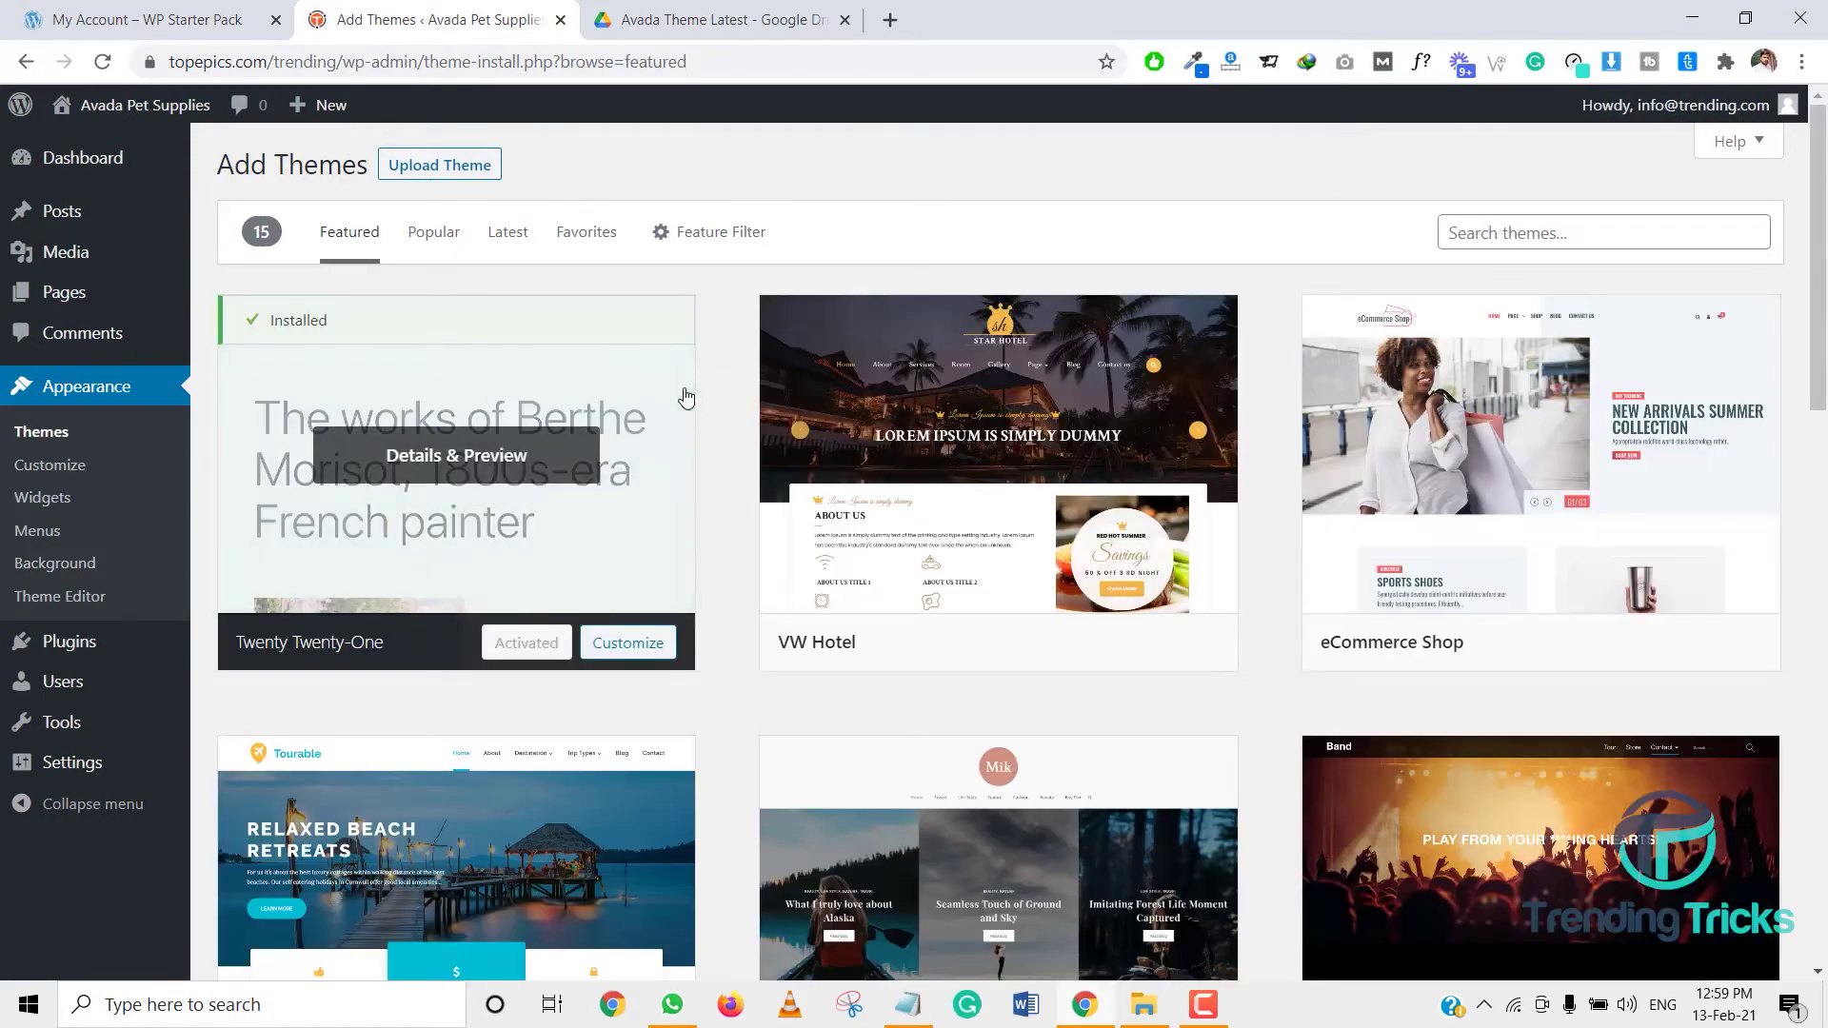
pyautogui.click(467, 173)
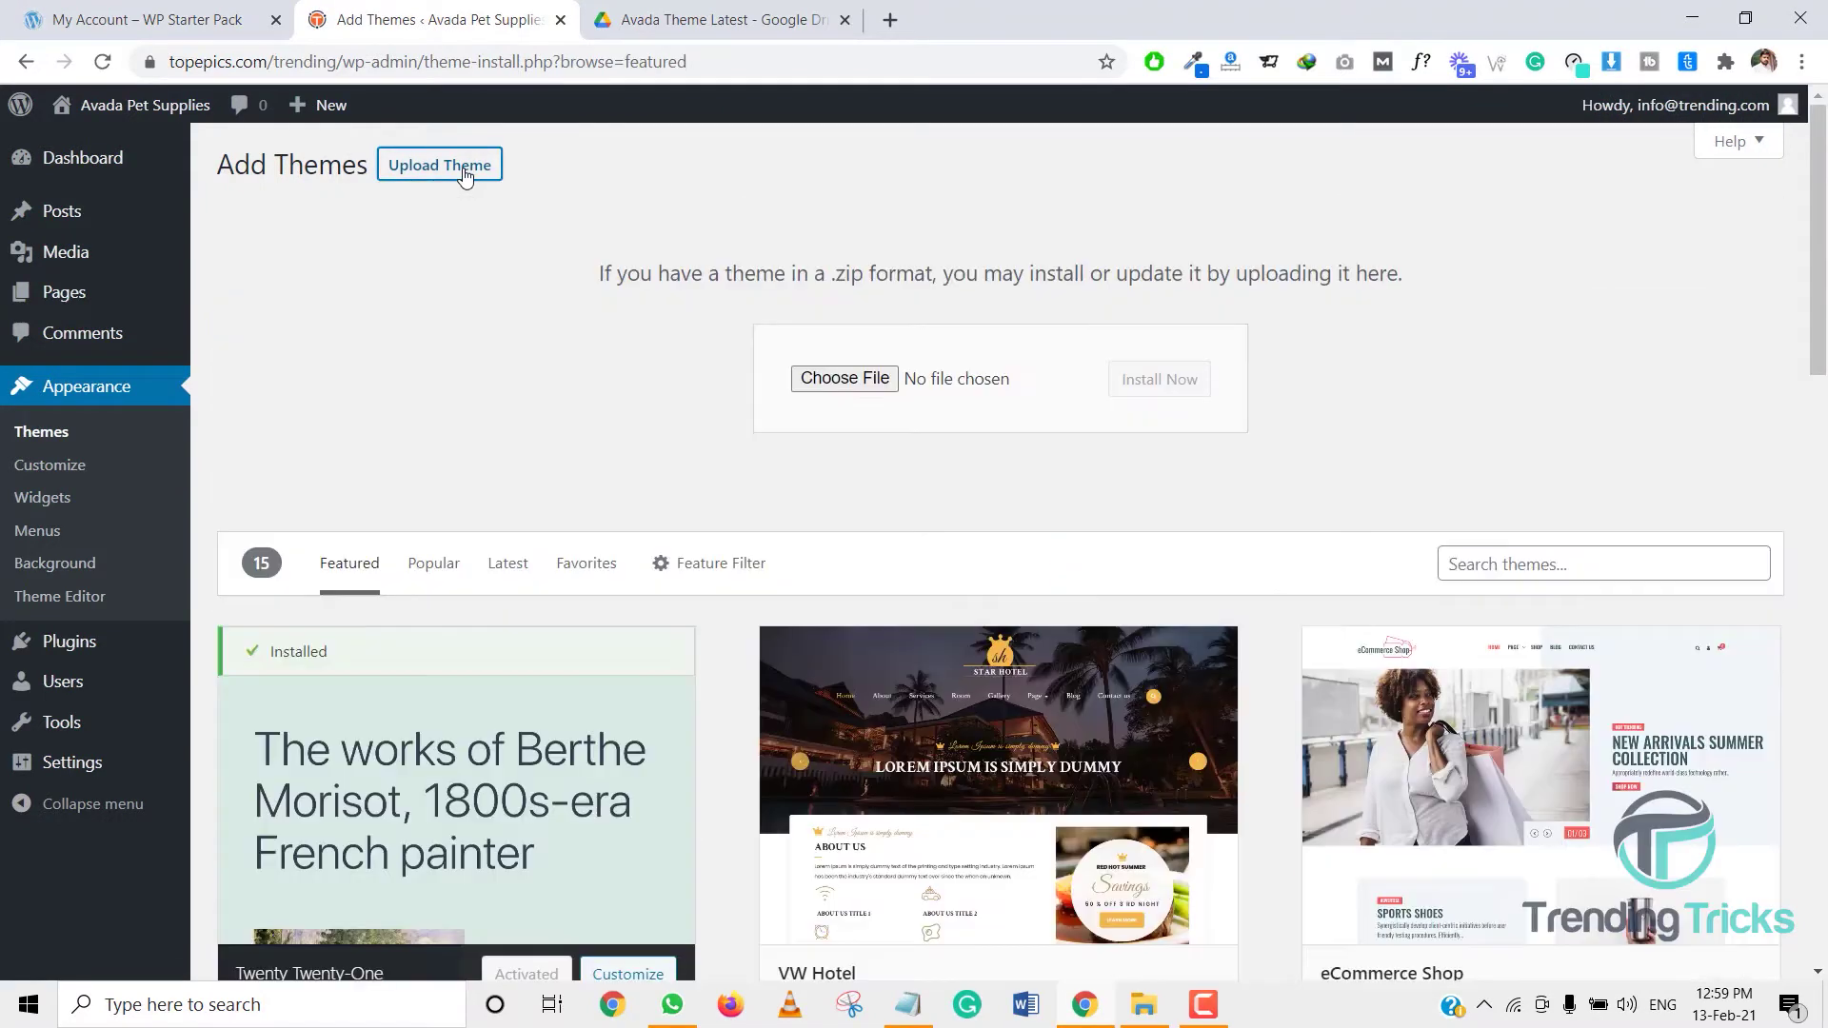
# Step: Upload avada-theme.zip from the Compressed downloads folder, then install and activate it as the site's theme
pyautogui.click(845, 378)
pyautogui.click(443, 379)
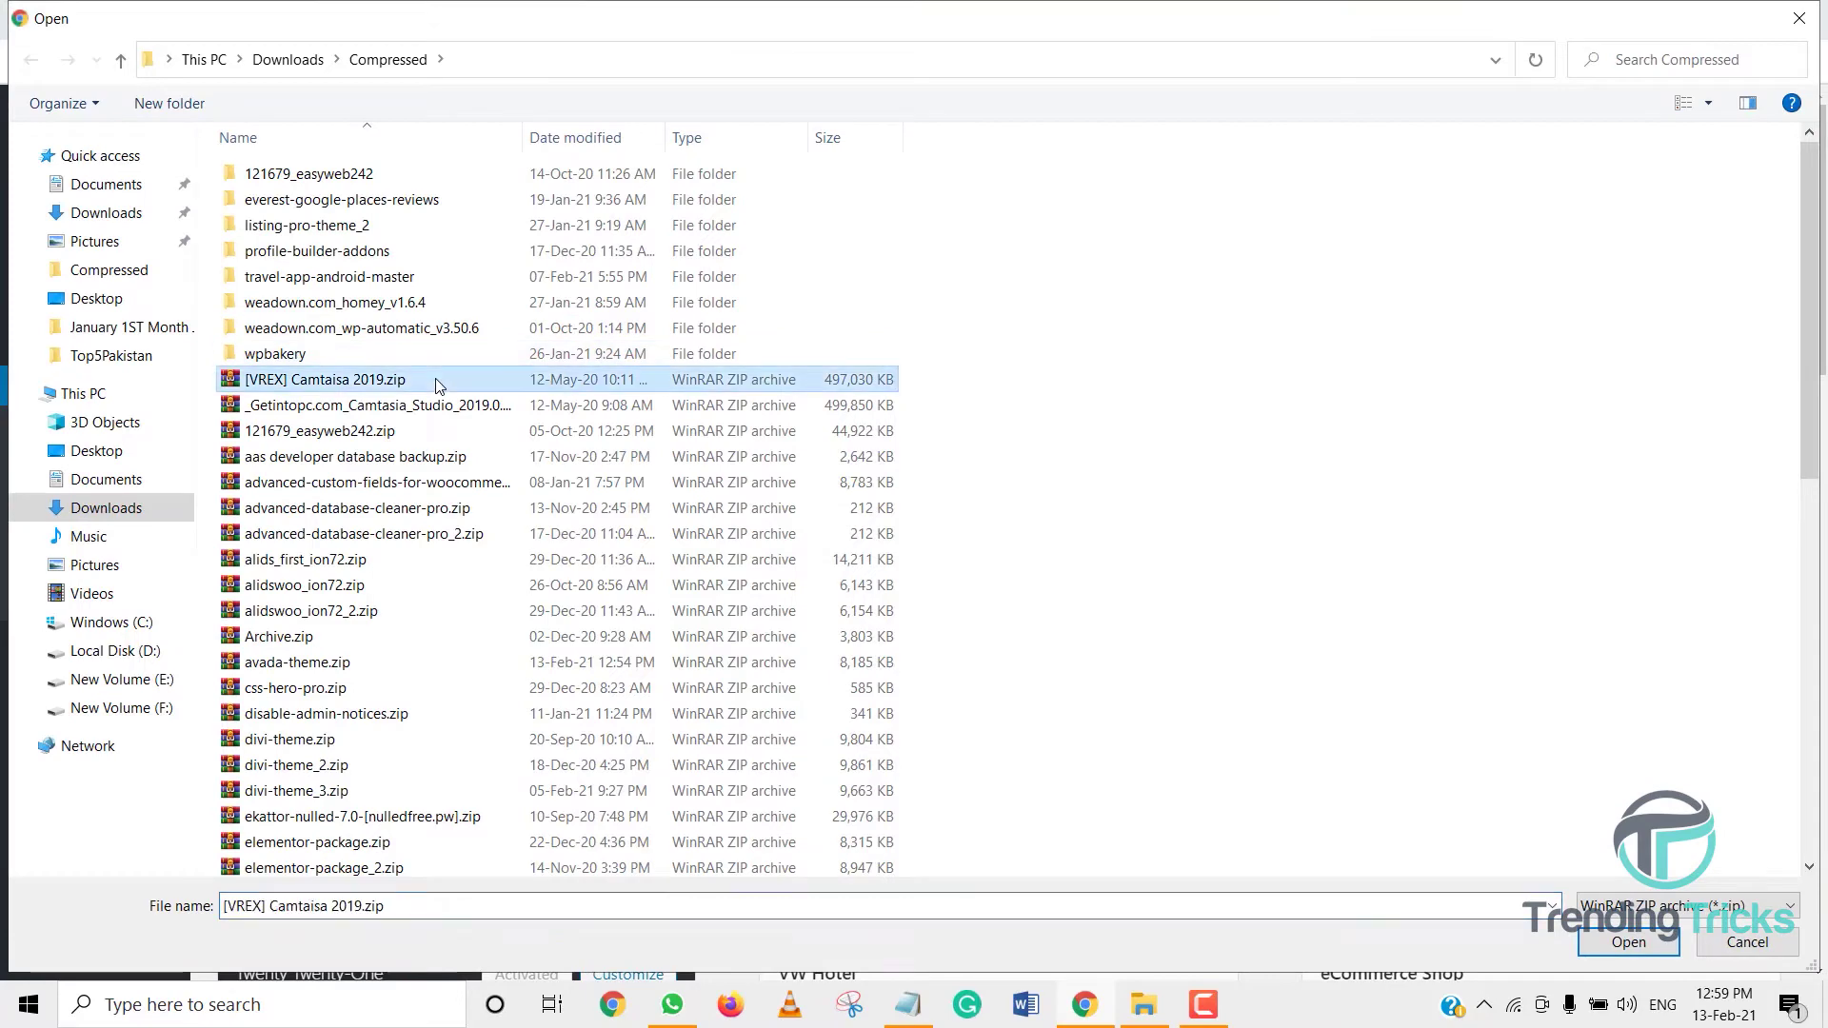
pyautogui.press('a')
pyautogui.press('d')
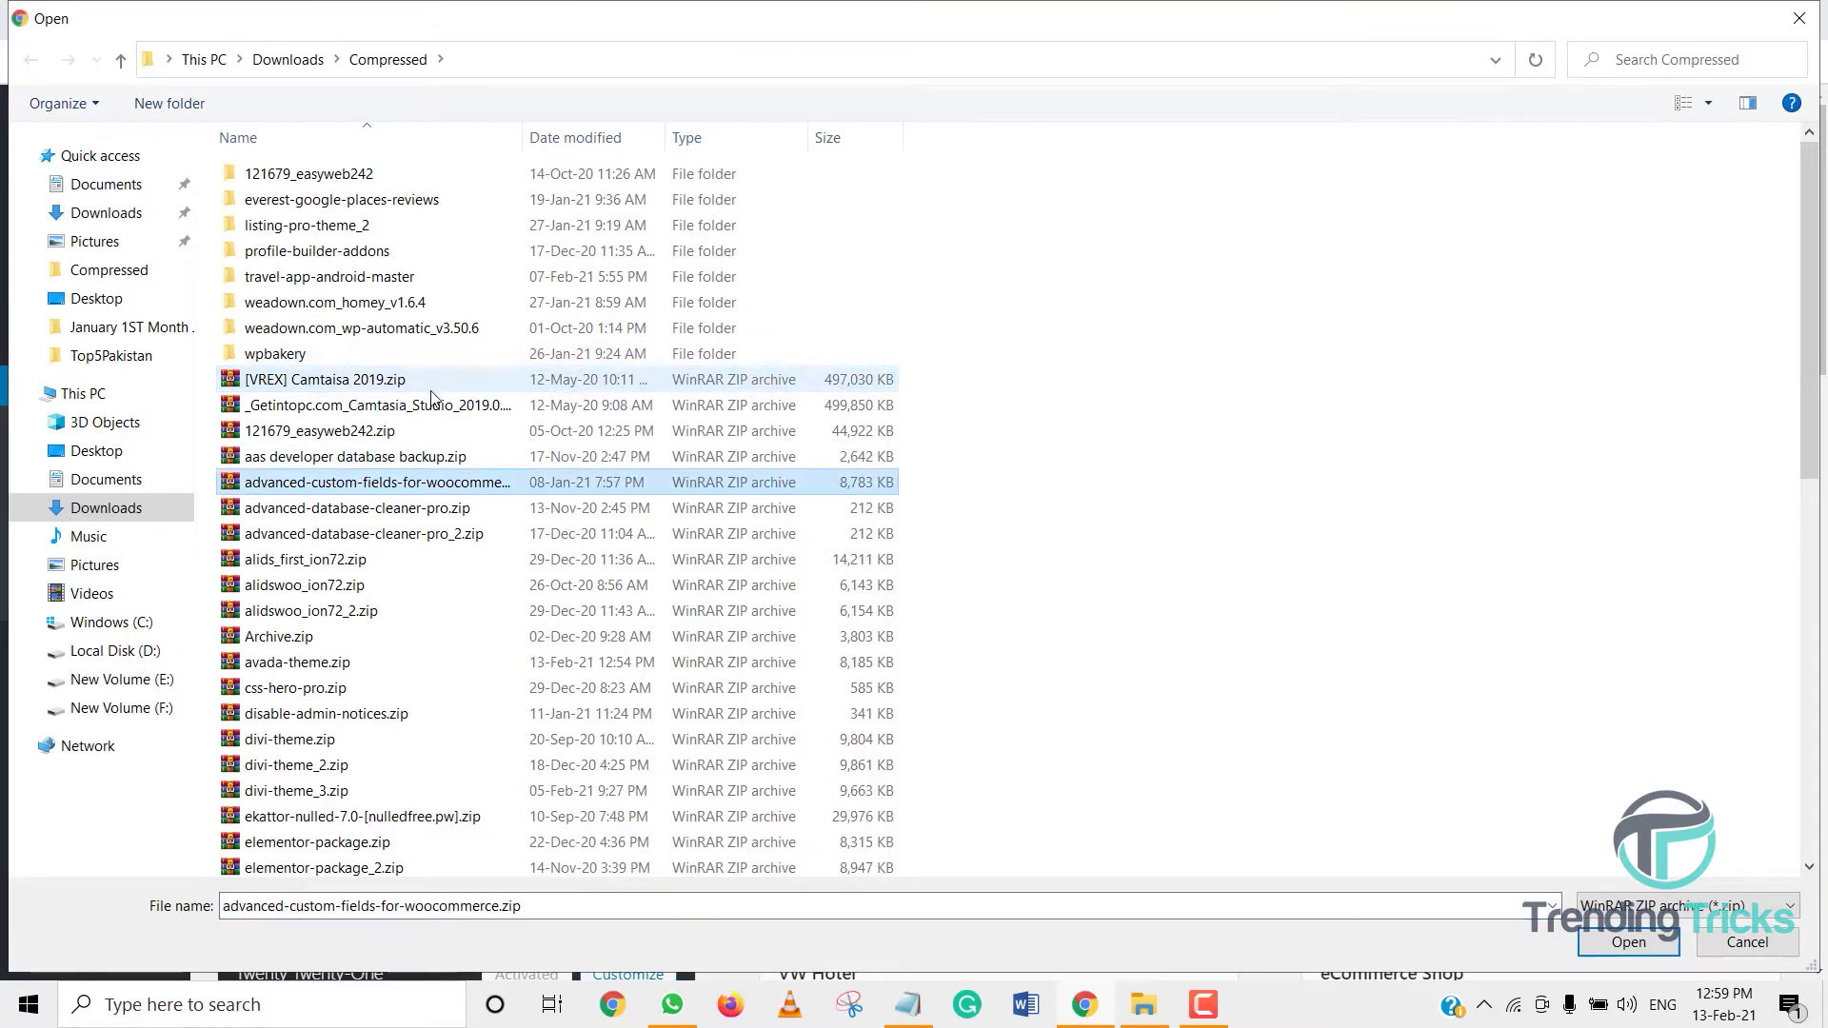
pyautogui.doubleClick(407, 659)
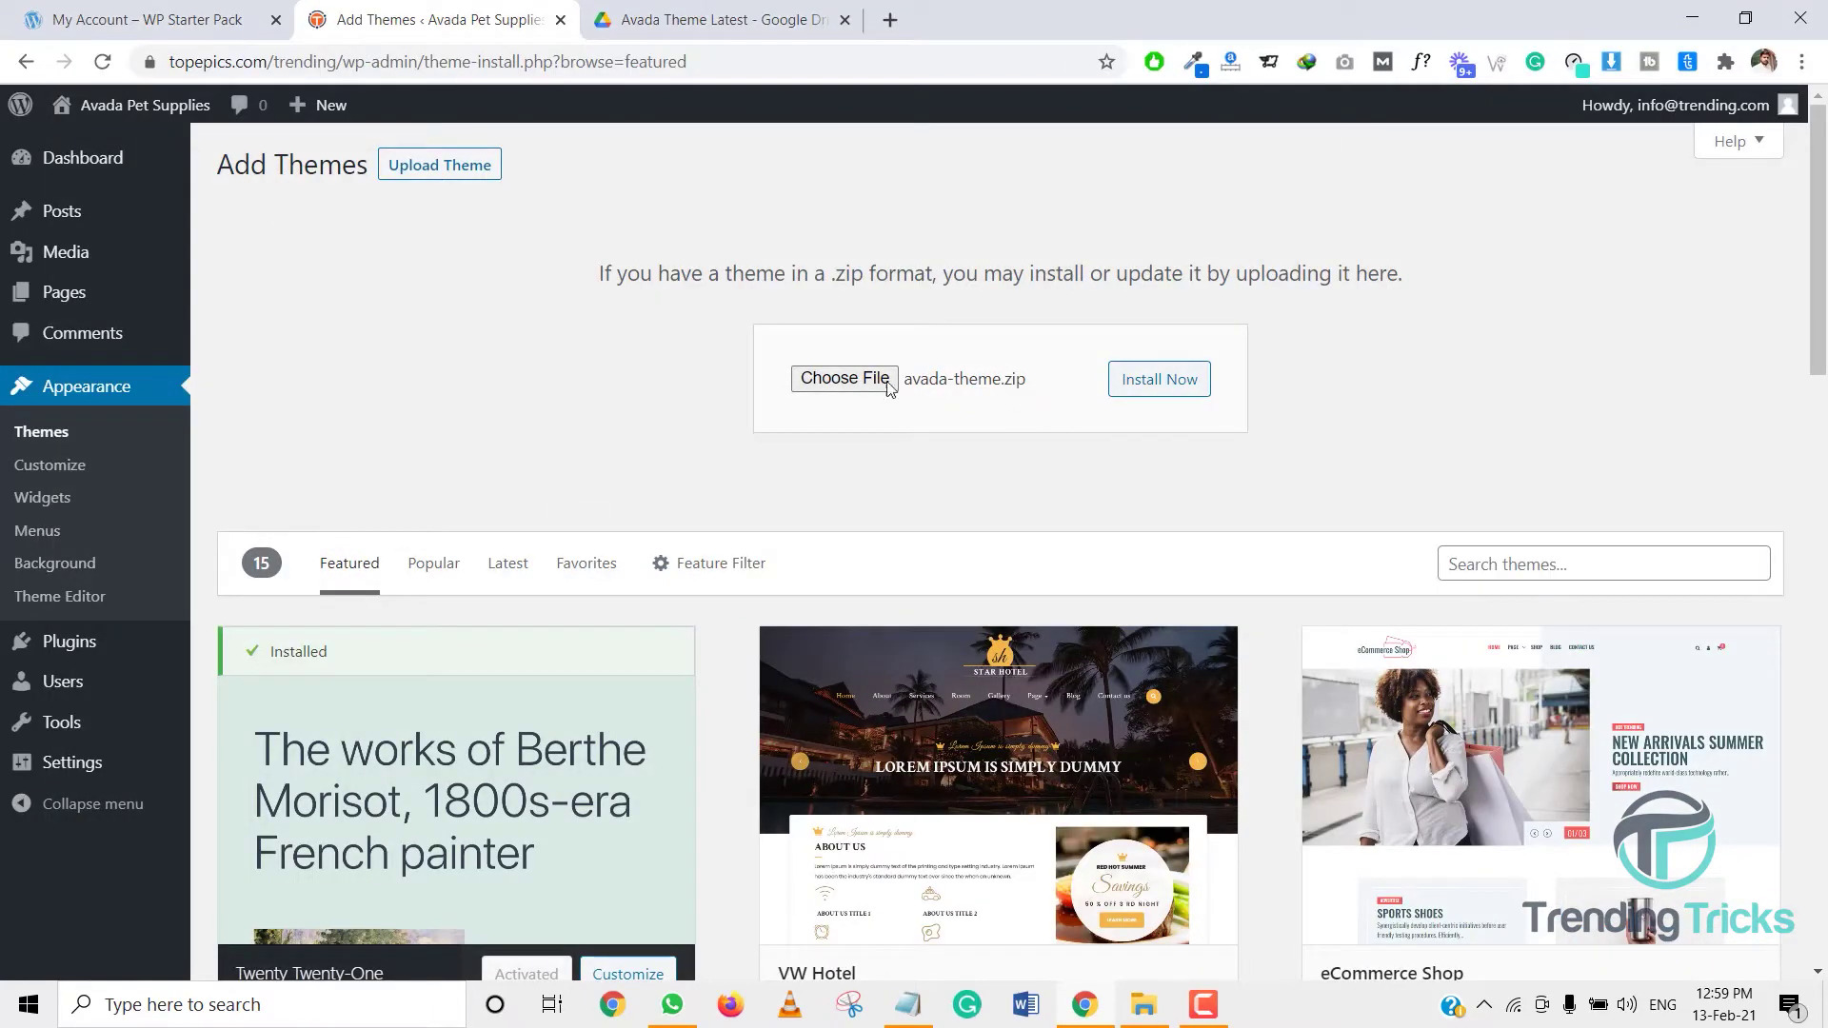
pyautogui.click(1145, 385)
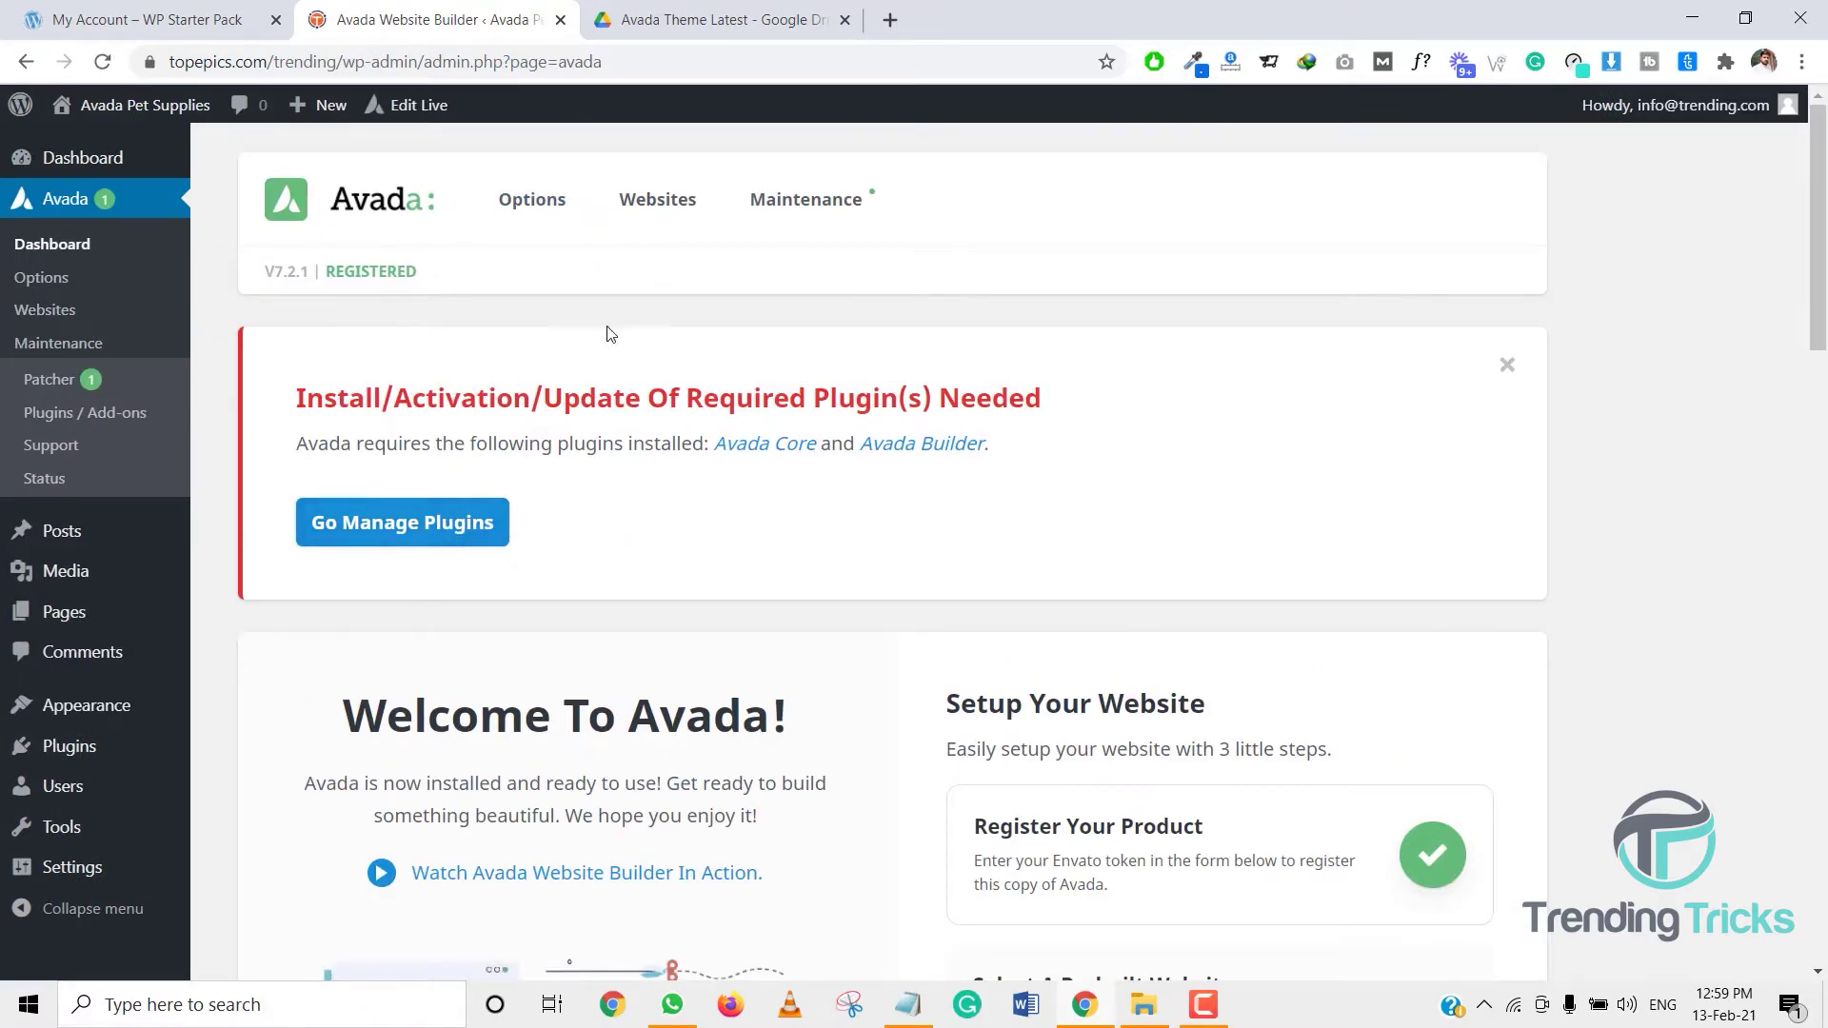
# Step: Open Avada's plugin management page, checking the Avada Theme Latest folder in Google Drive while it loads
pyautogui.scroll(-8, 664, 541)
pyautogui.scroll(8, 572, 533)
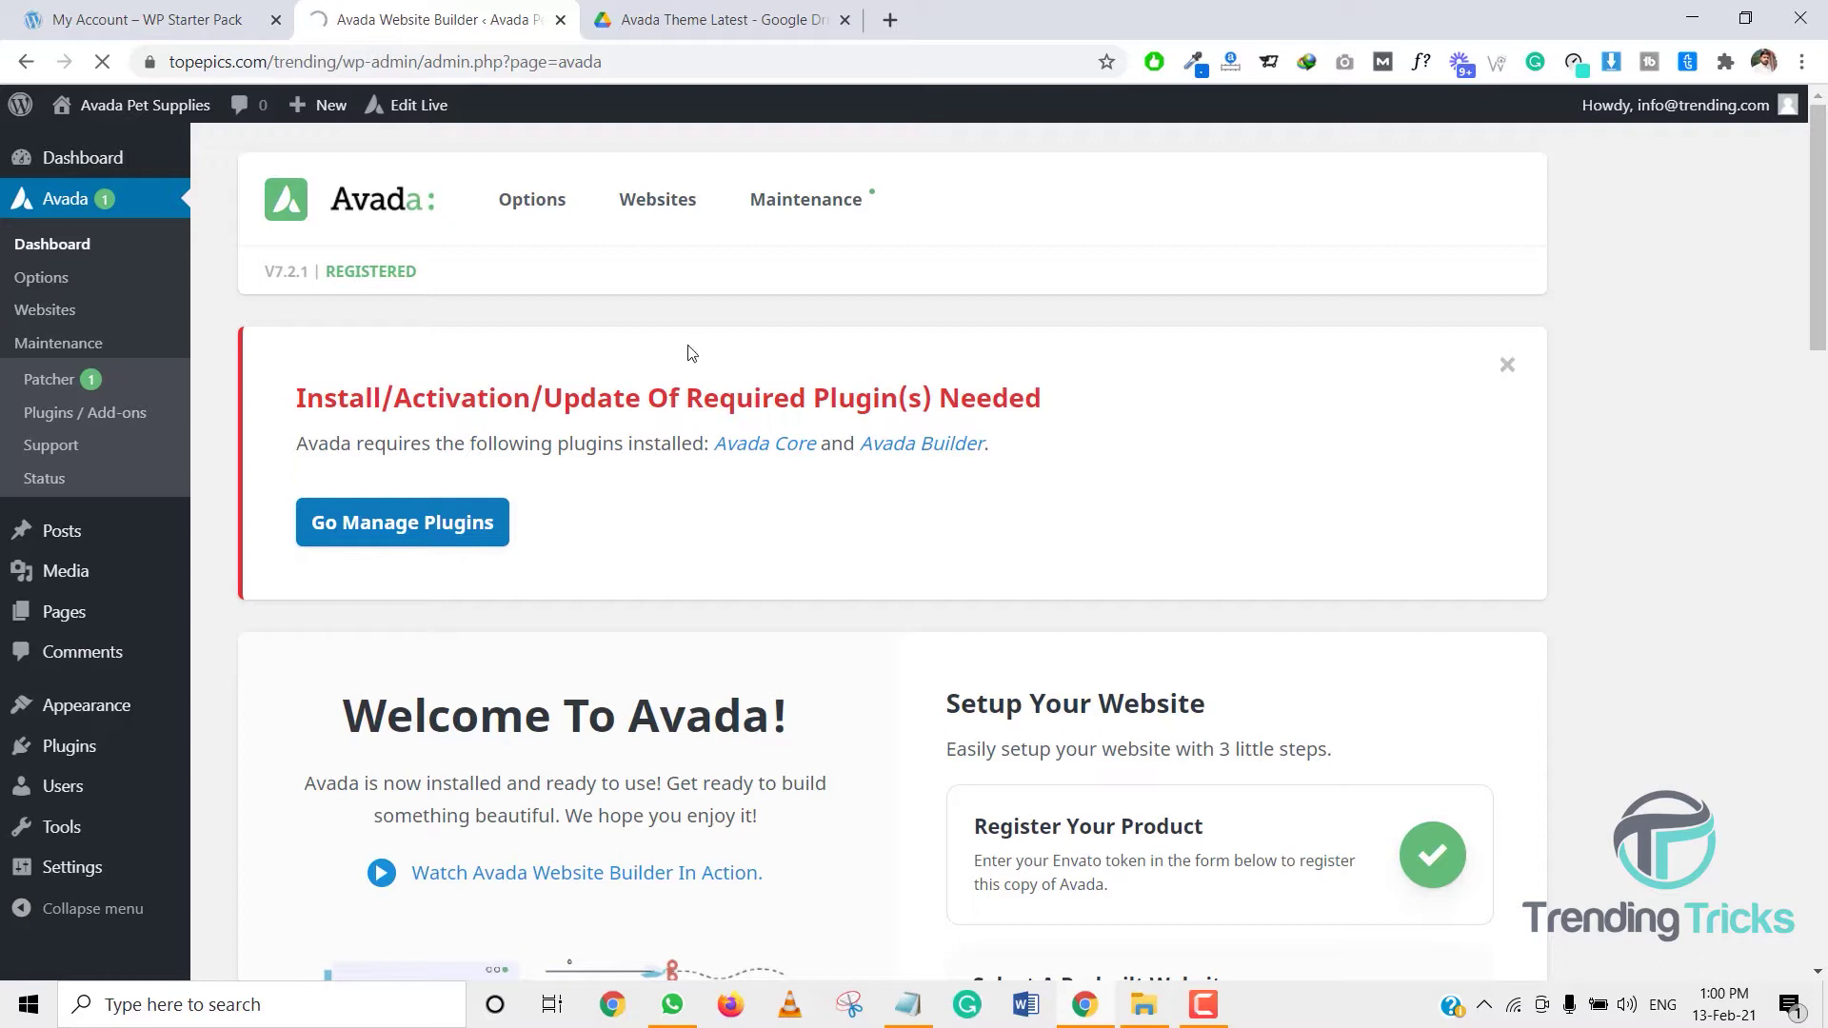
pyautogui.click(681, 29)
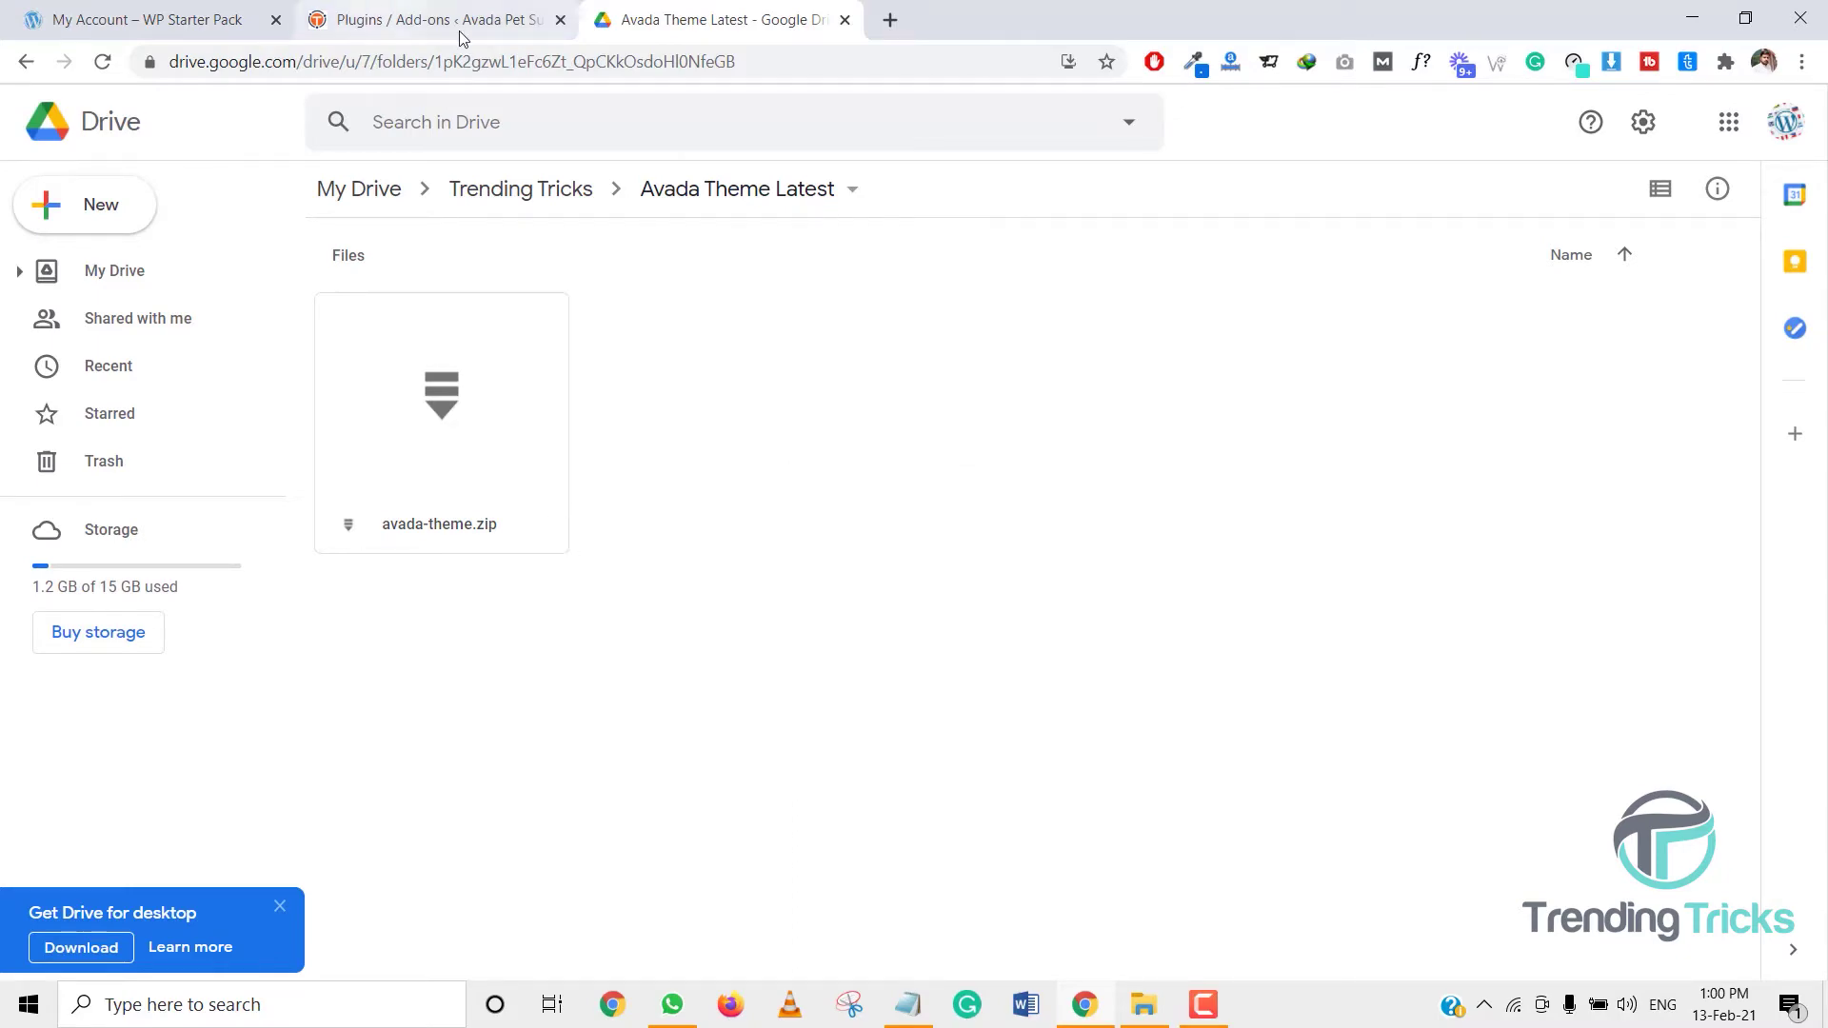
pyautogui.click(395, 8)
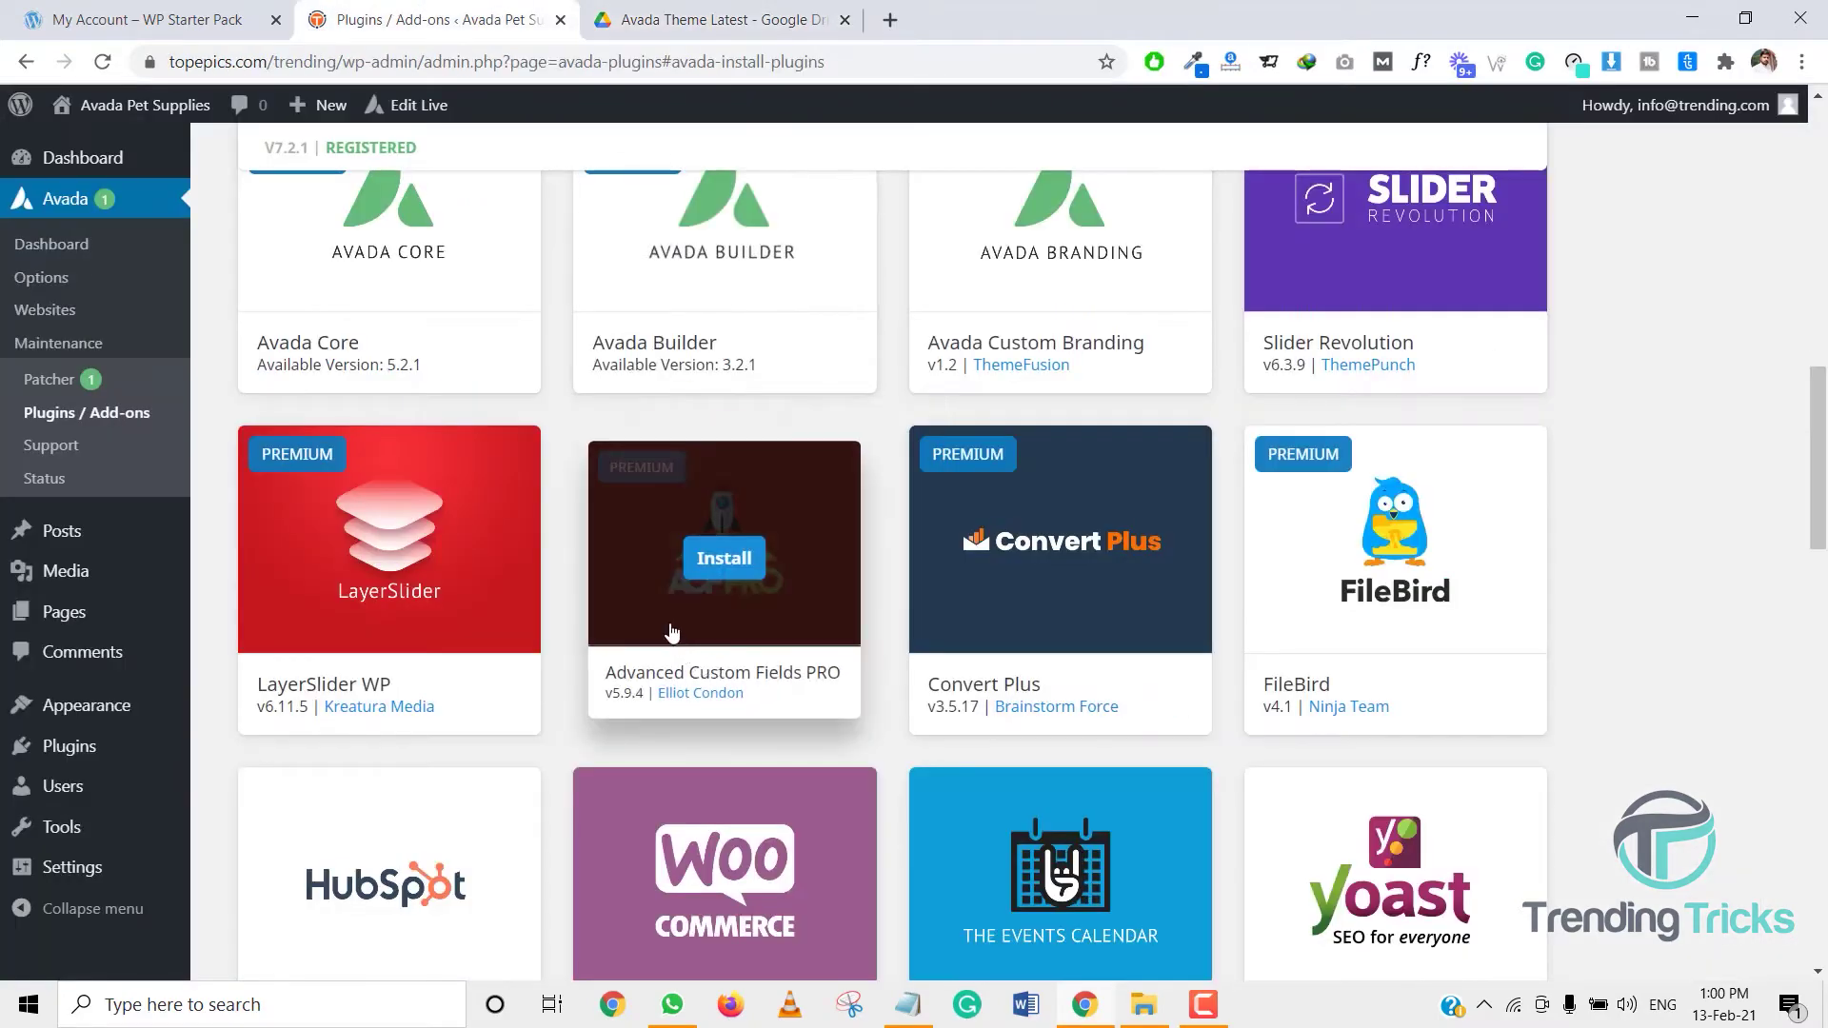
# Step: Install the required Avada Core plugin and return to the Avada plugins page
pyautogui.scroll(7, 724, 540)
pyautogui.scroll(-4, 724, 539)
pyautogui.scroll(-1, 723, 540)
pyautogui.moveTo(433, 520)
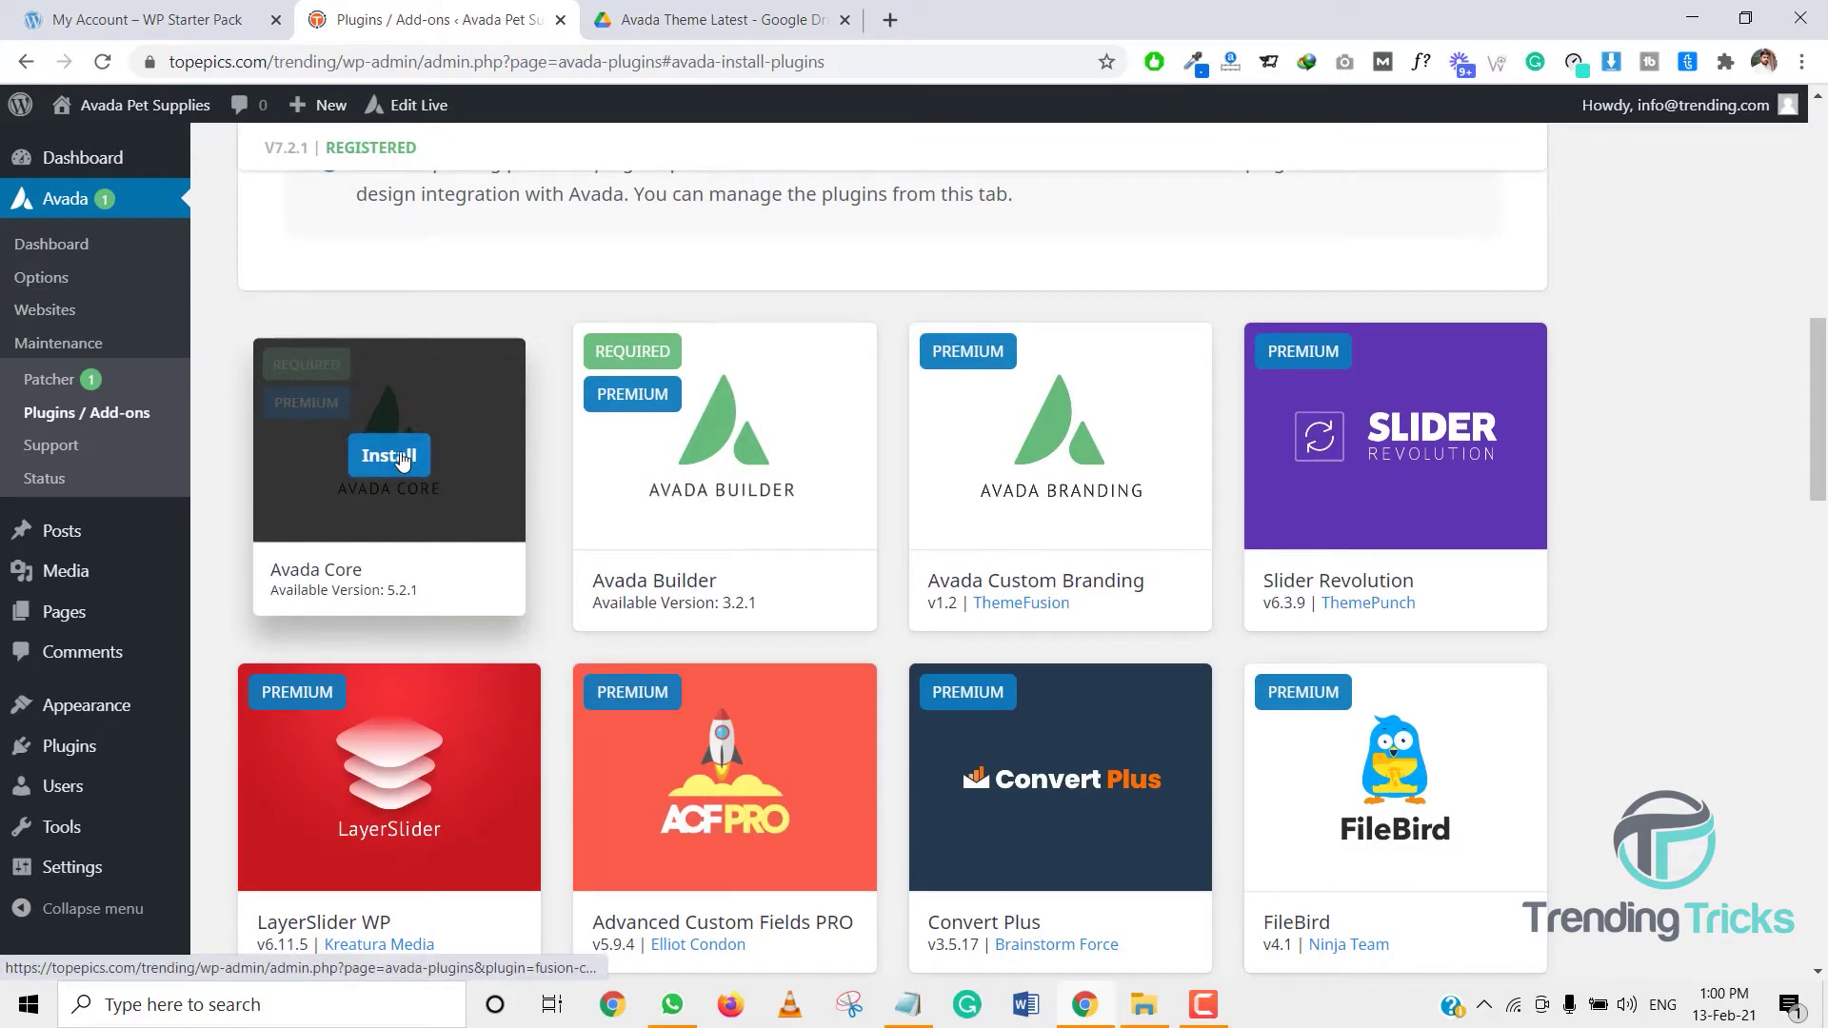
pyautogui.scroll(4, 510, 466)
pyautogui.scroll(-3, 476, 480)
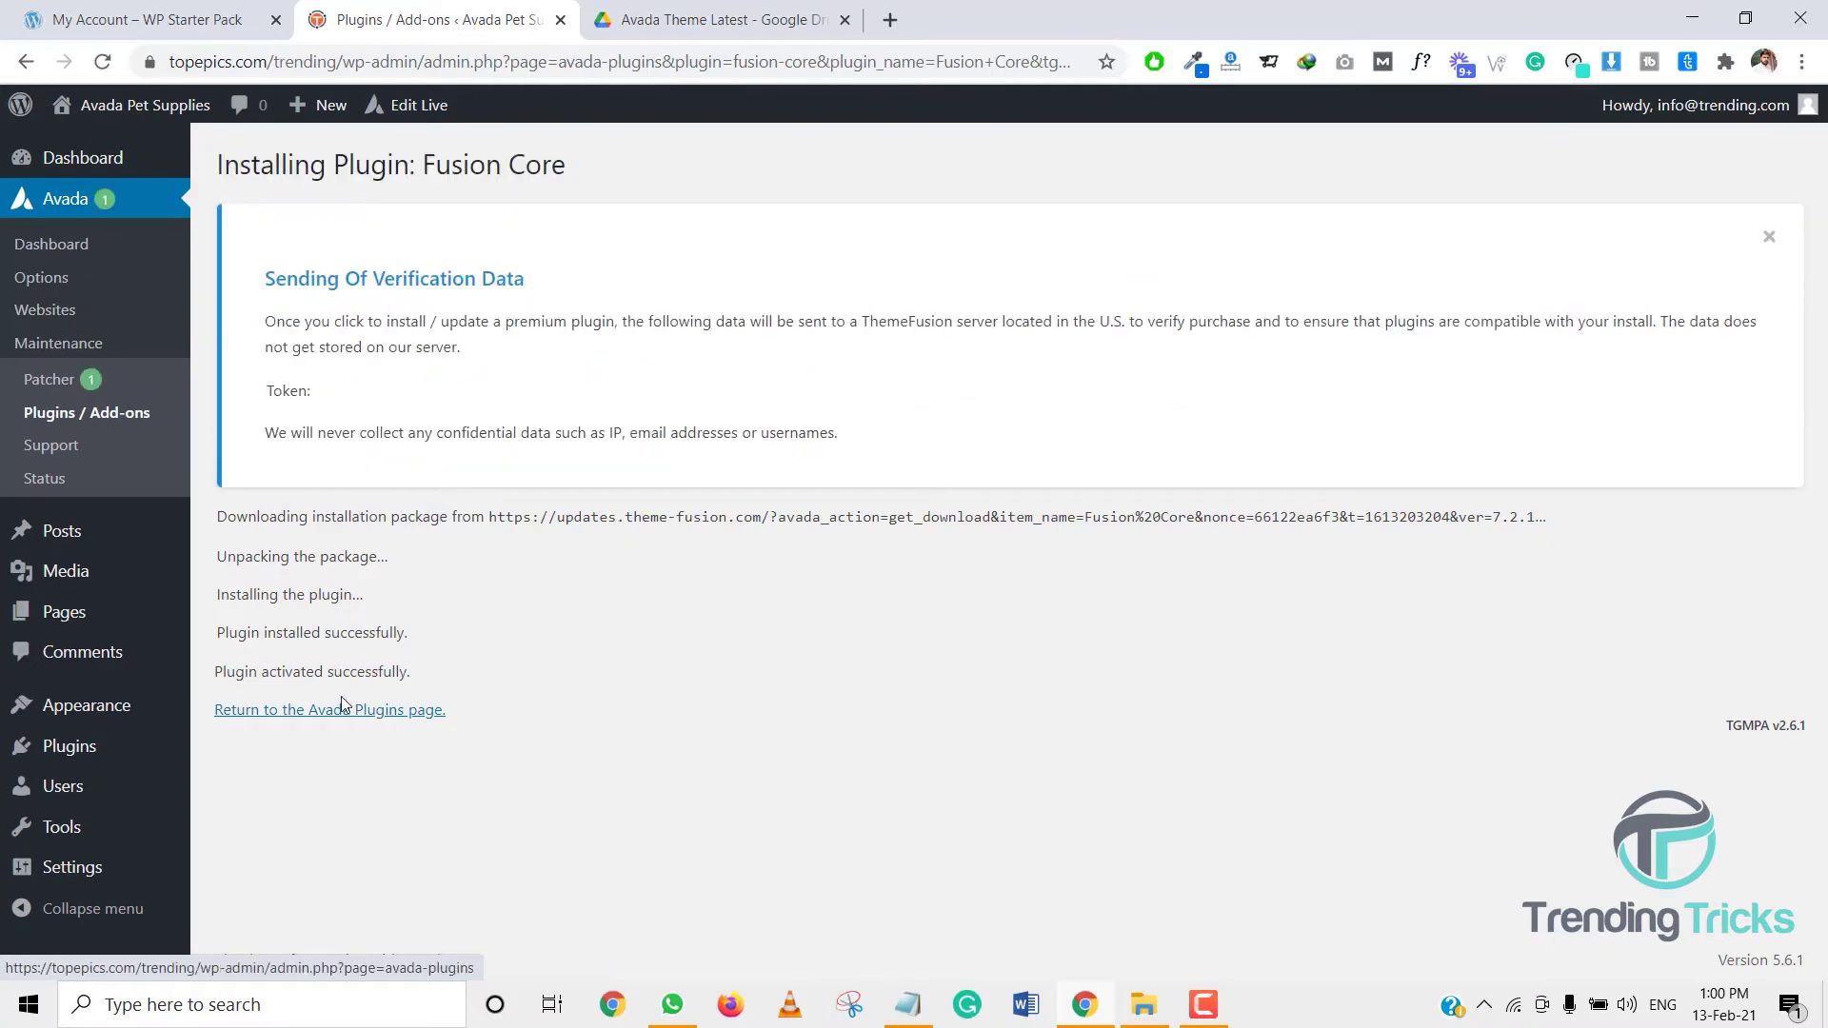
pyautogui.click(343, 709)
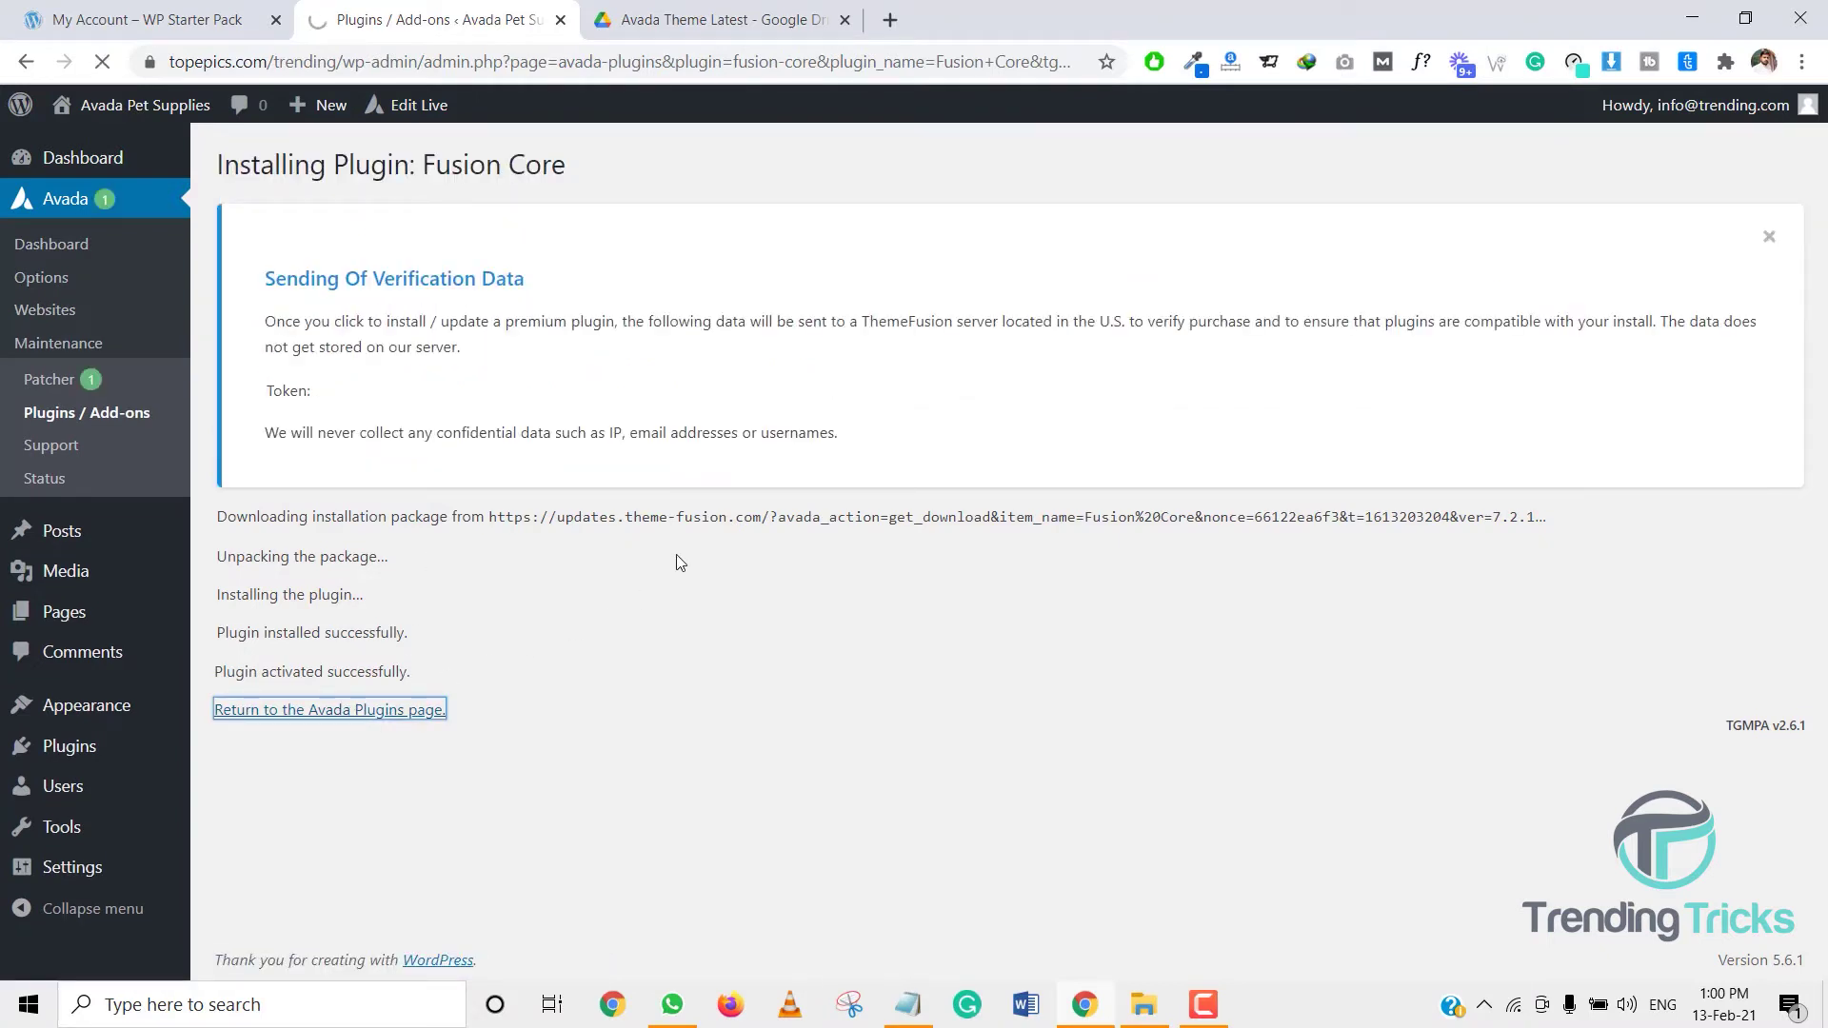
# Step: Install the required Avada Builder plugin and return to the Avada plugins page
pyautogui.scroll(-5, 678, 560)
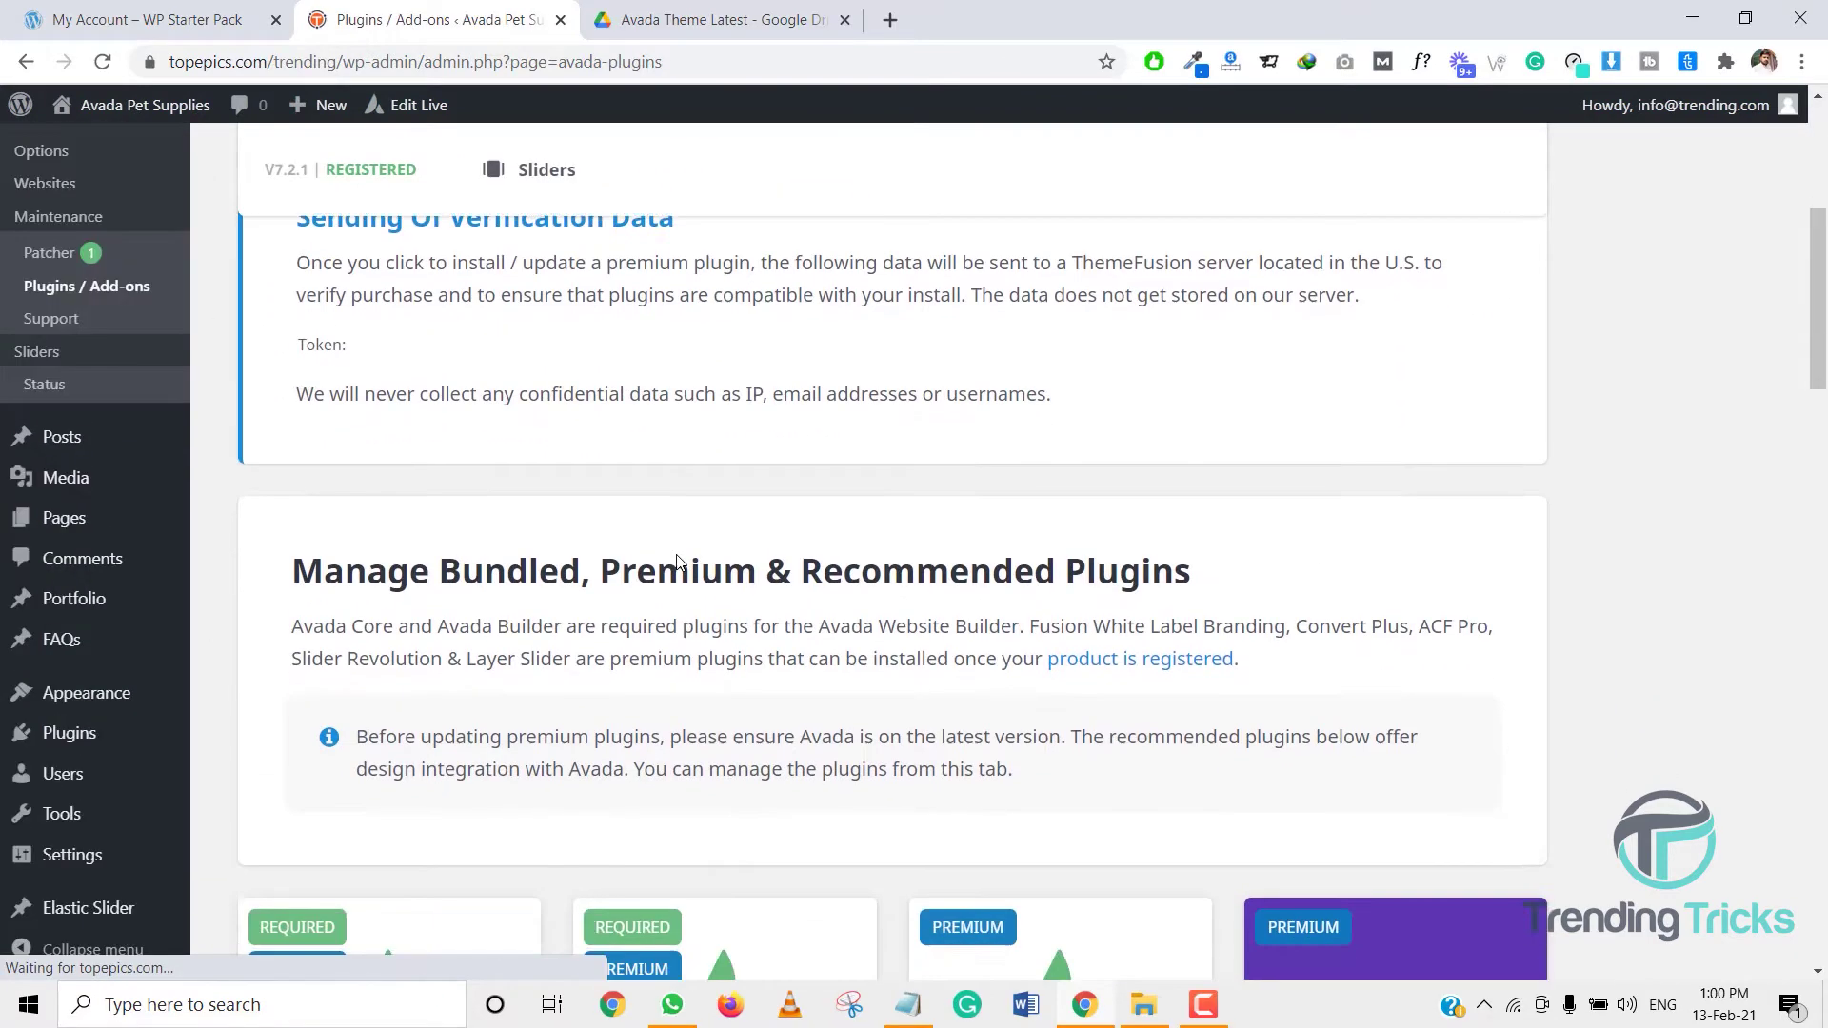
pyautogui.scroll(-5, 678, 560)
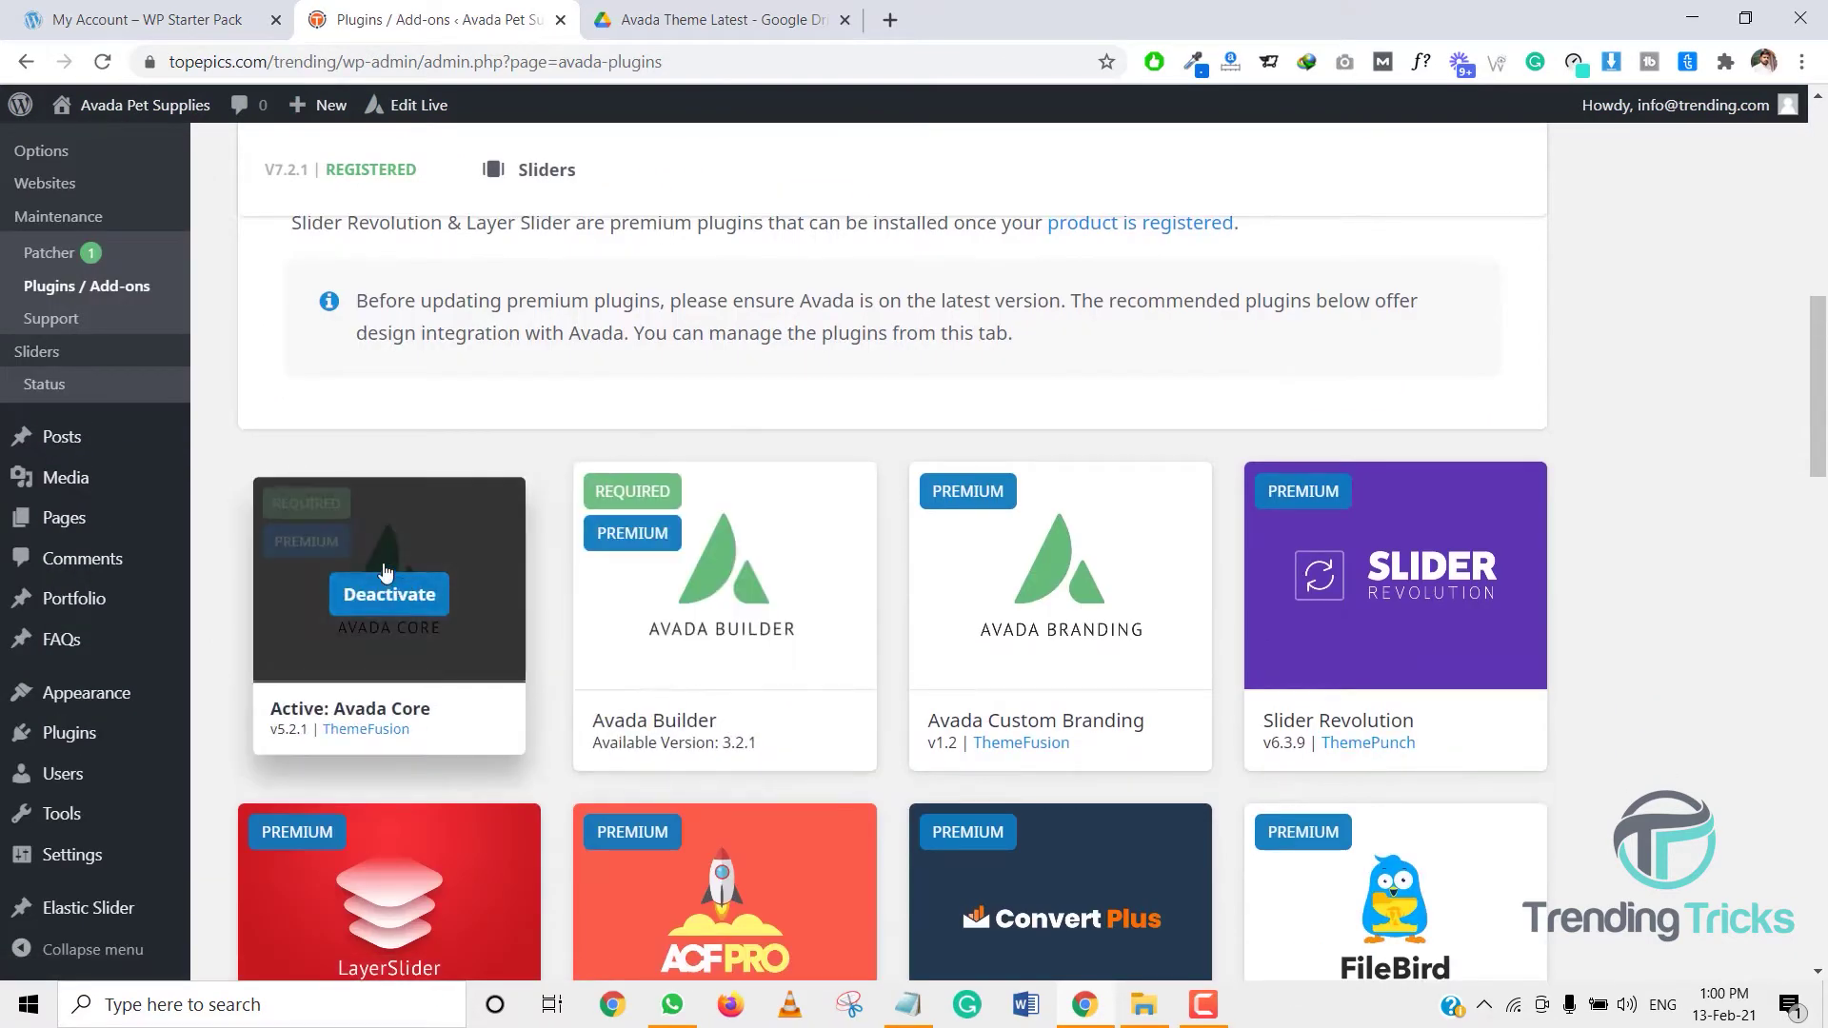
pyautogui.moveTo(643, 633)
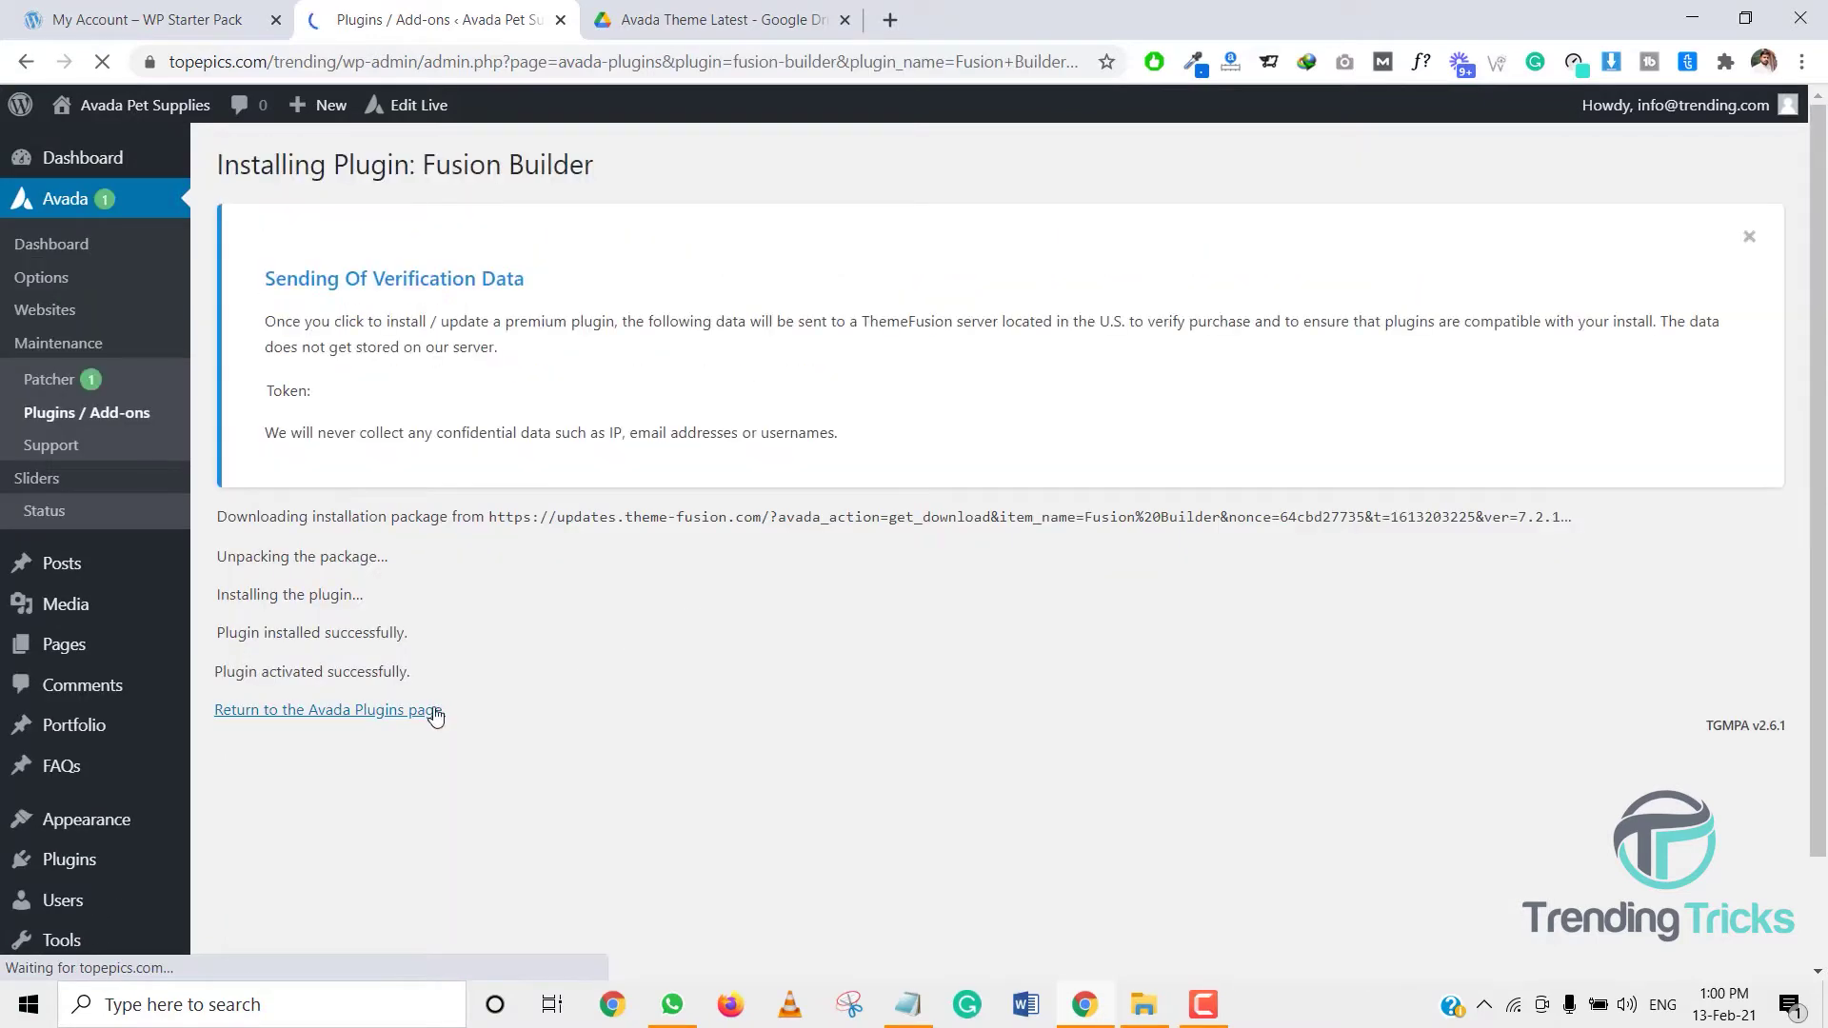
pyautogui.click(423, 712)
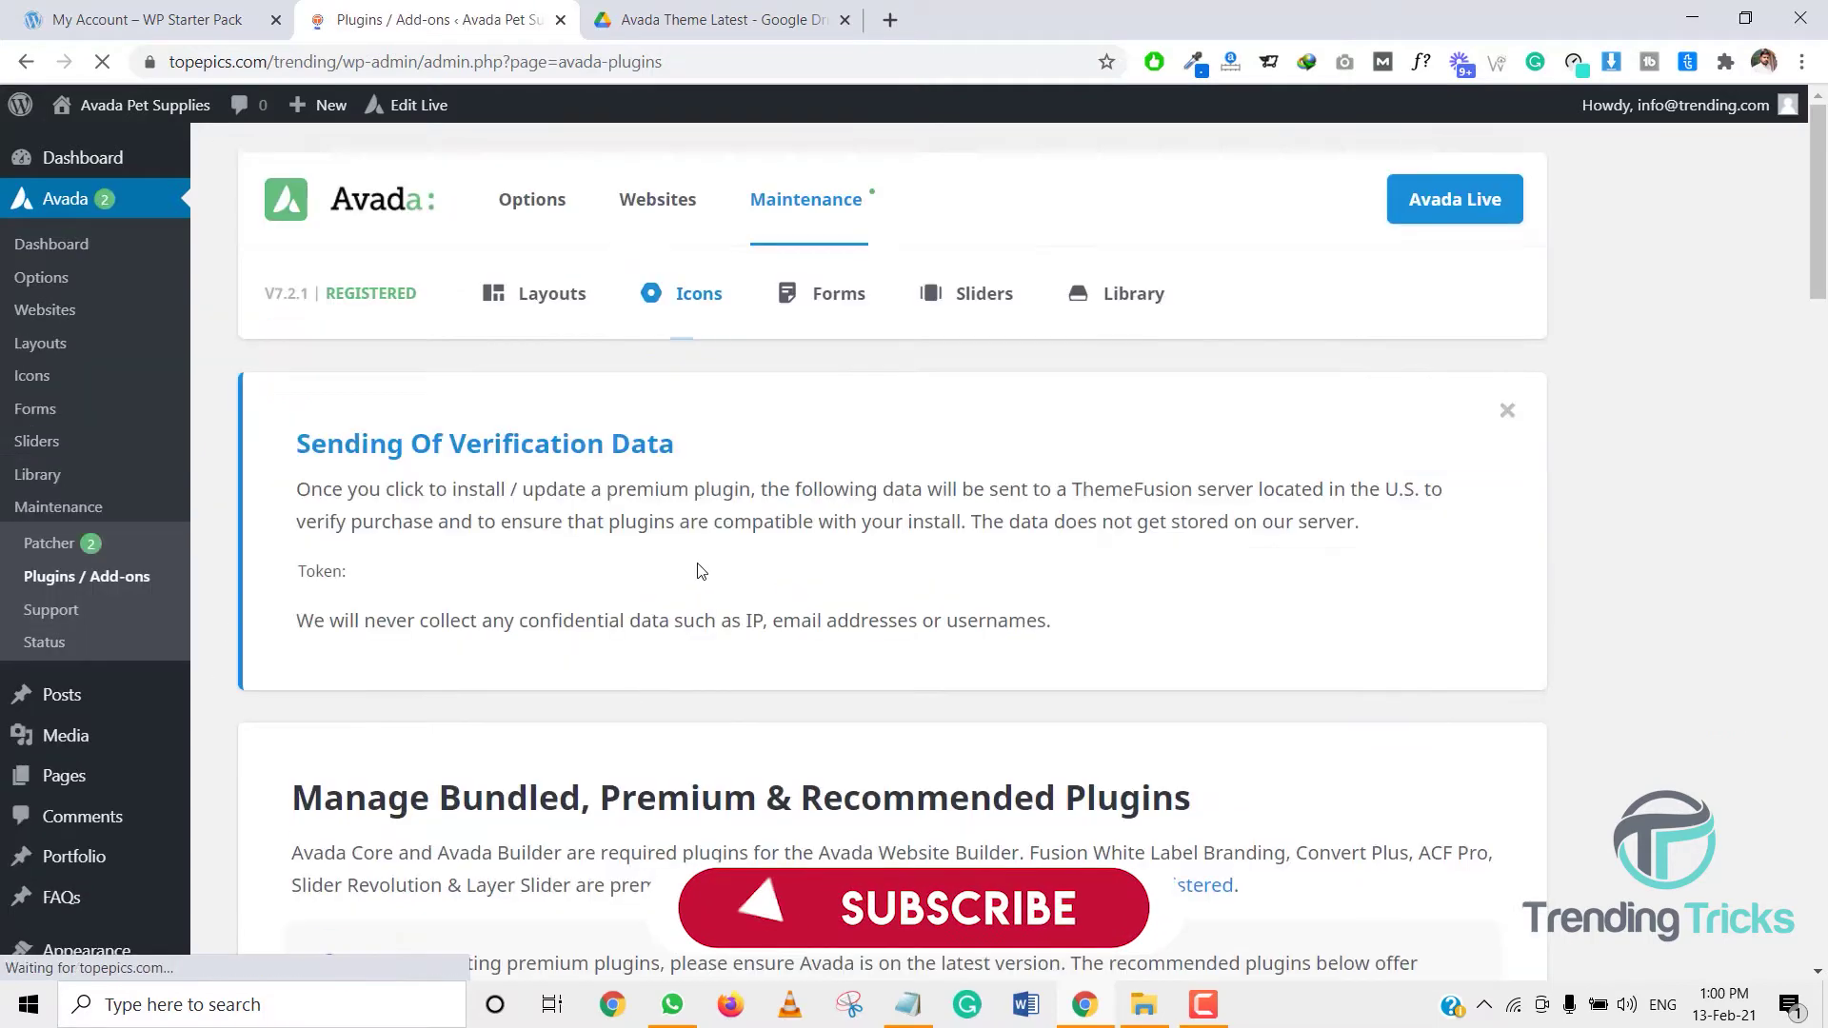
# Step: Review the available plugins, install the premium Avada Custom Branding plugin and return to the Avada plugins page
pyautogui.scroll(-7, 661, 598)
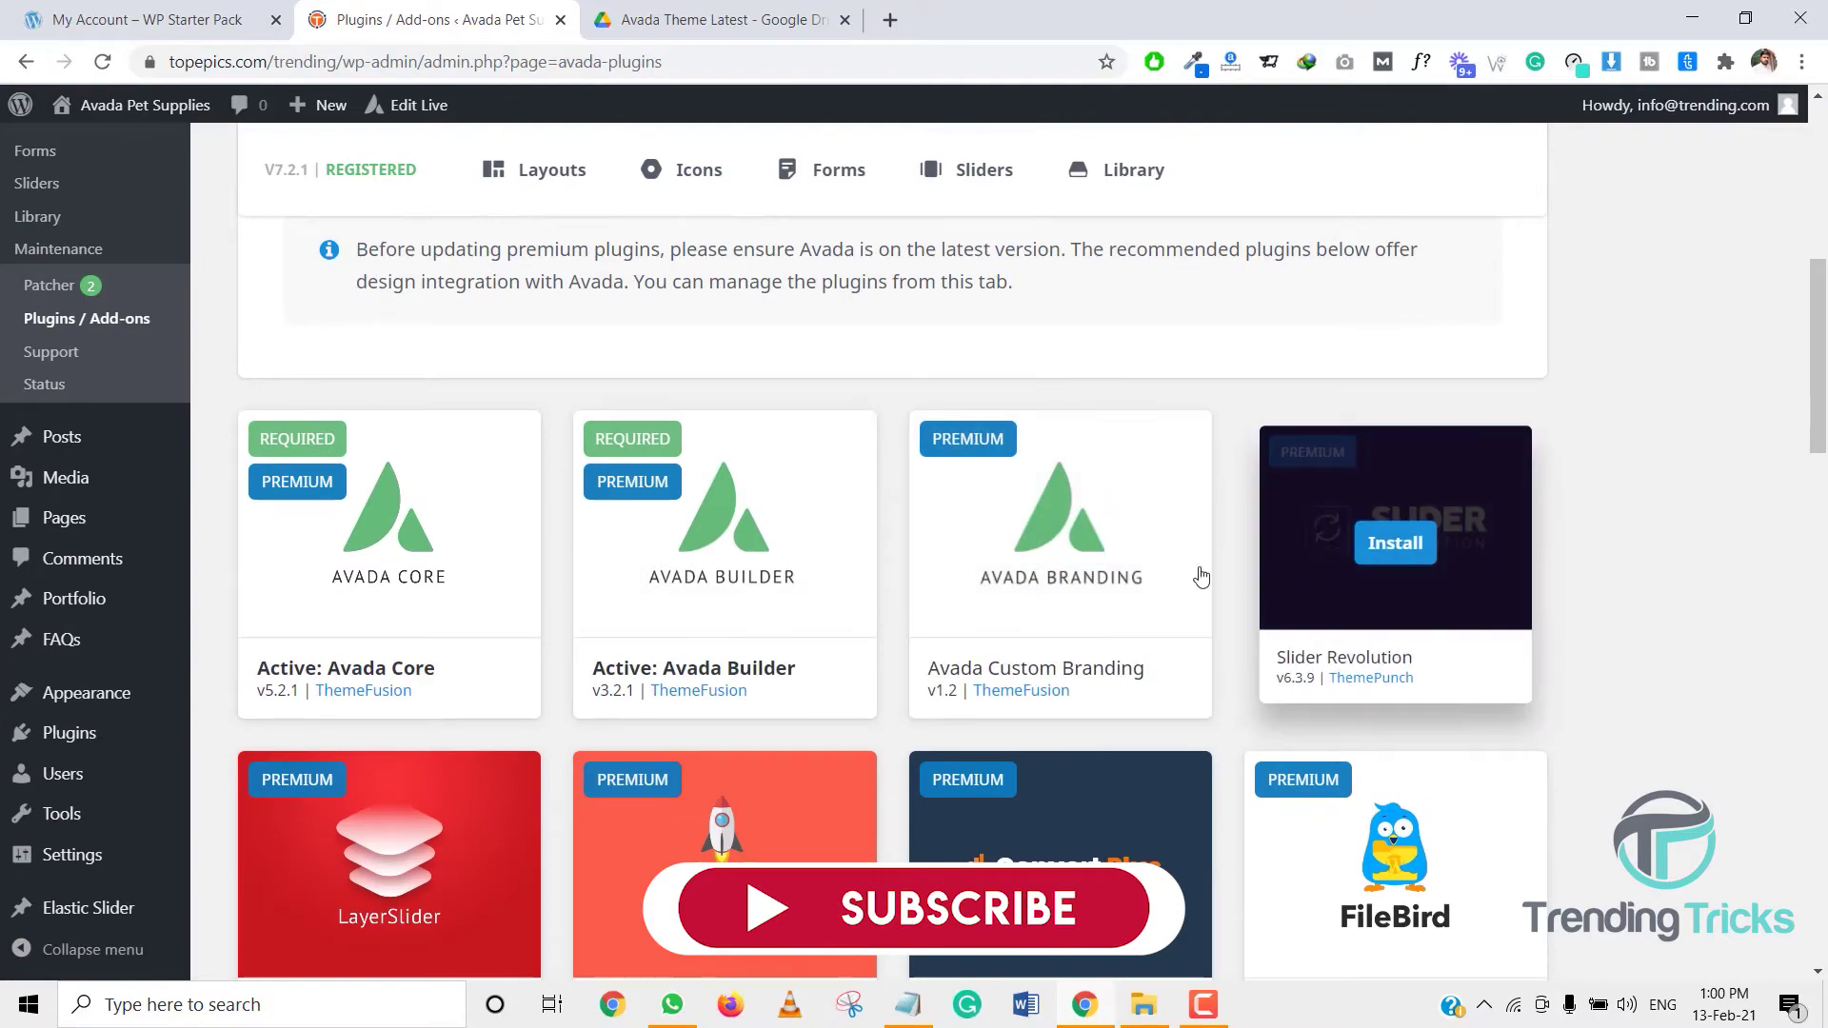
pyautogui.scroll(-3, 1195, 461)
pyautogui.scroll(-4, 1311, 625)
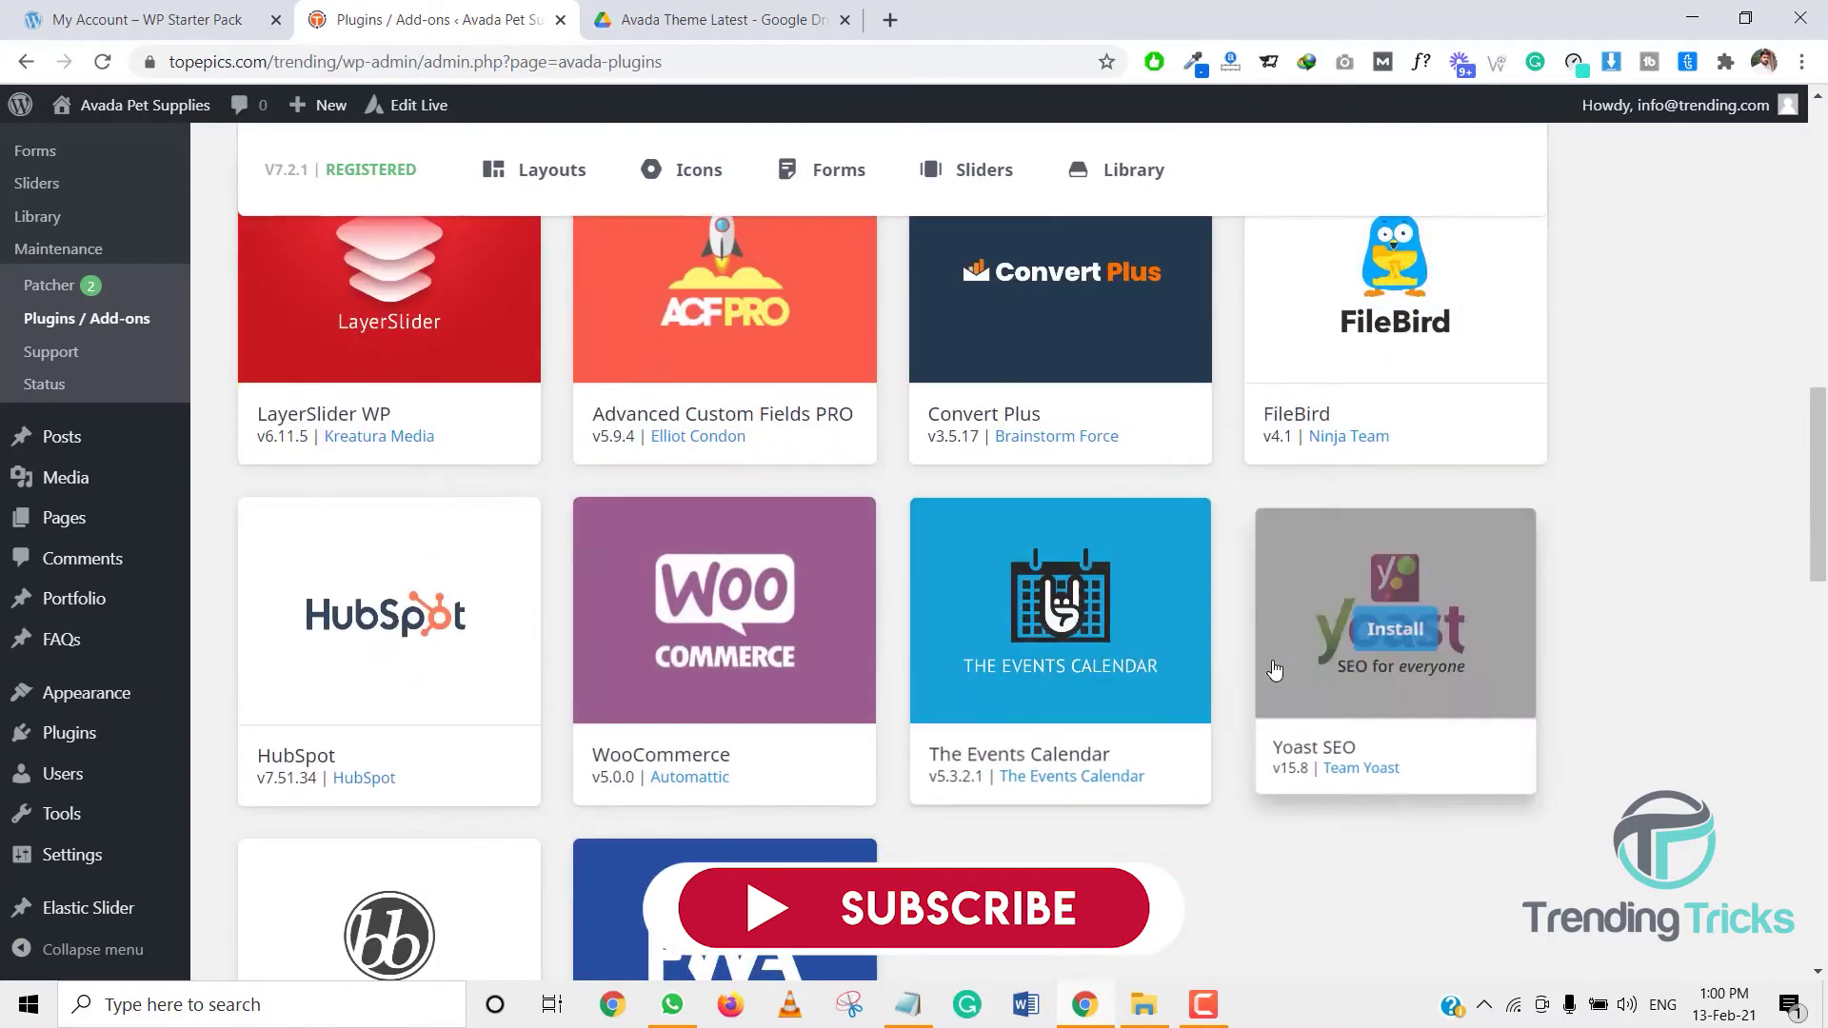
pyautogui.scroll(-5, 1277, 673)
pyautogui.scroll(7, 1265, 659)
pyautogui.scroll(4, 1265, 659)
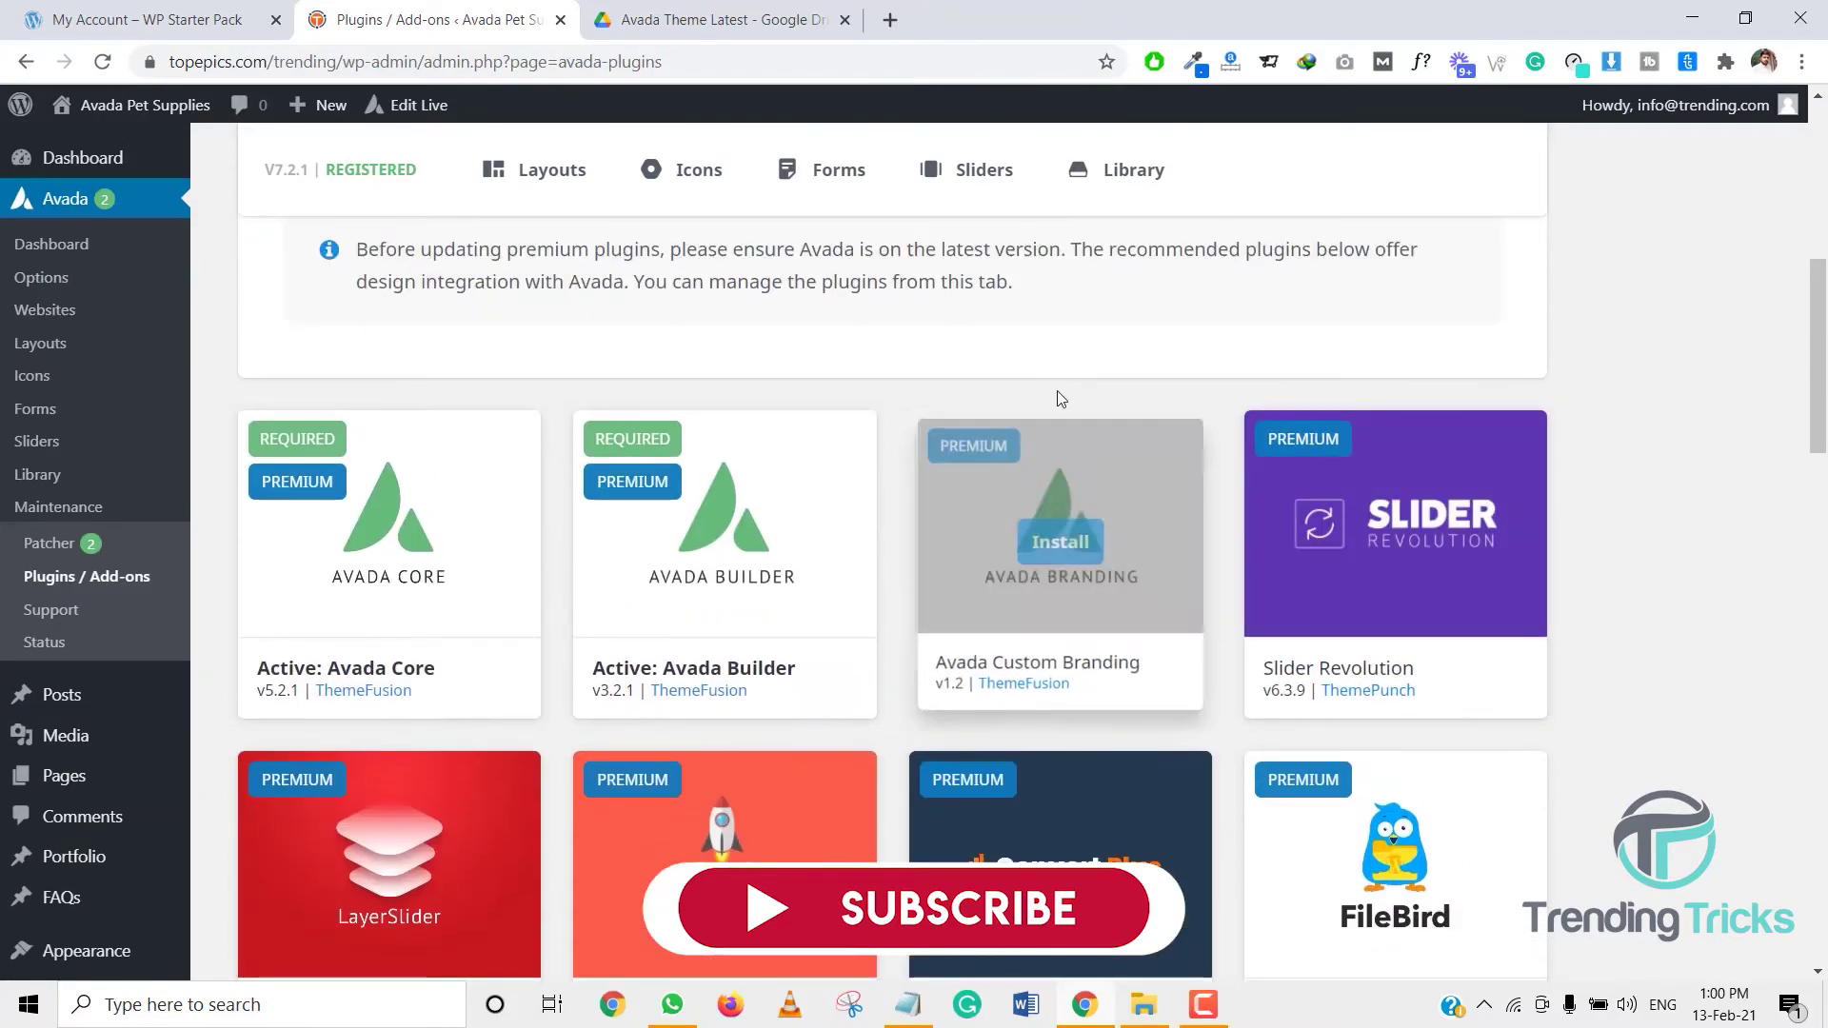
pyautogui.click(1071, 552)
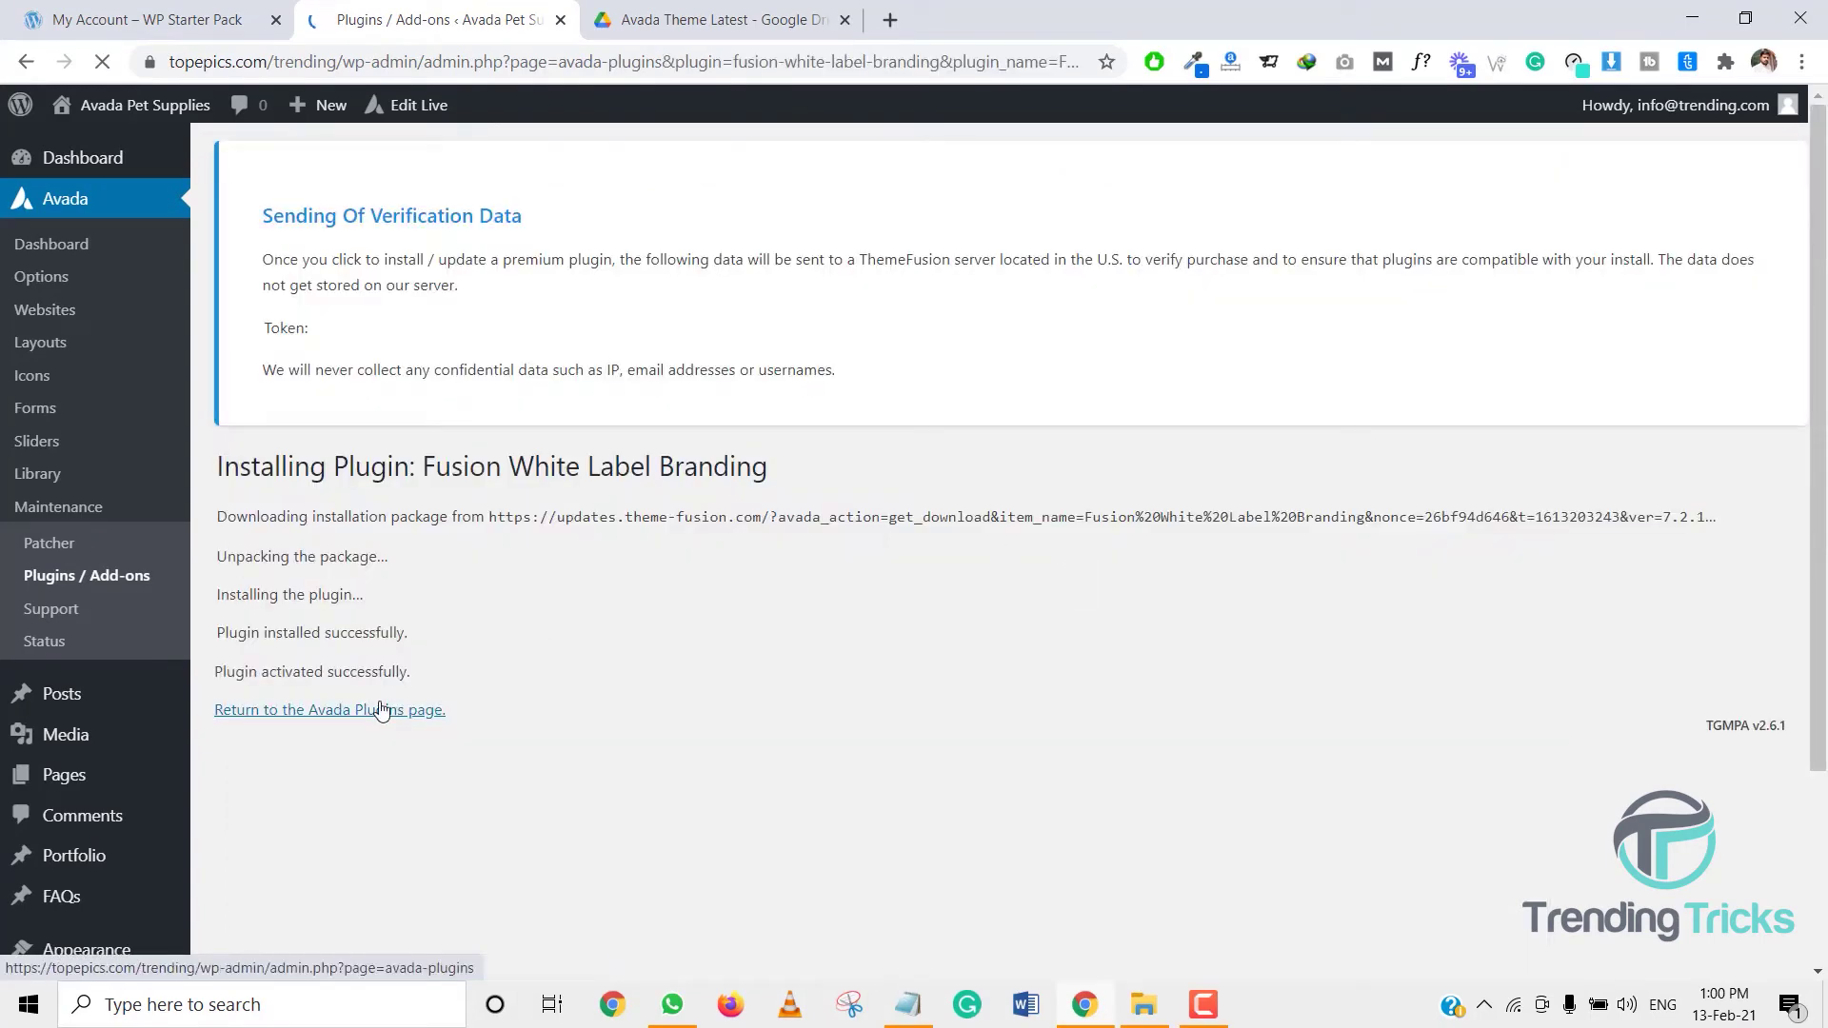
pyautogui.click(412, 705)
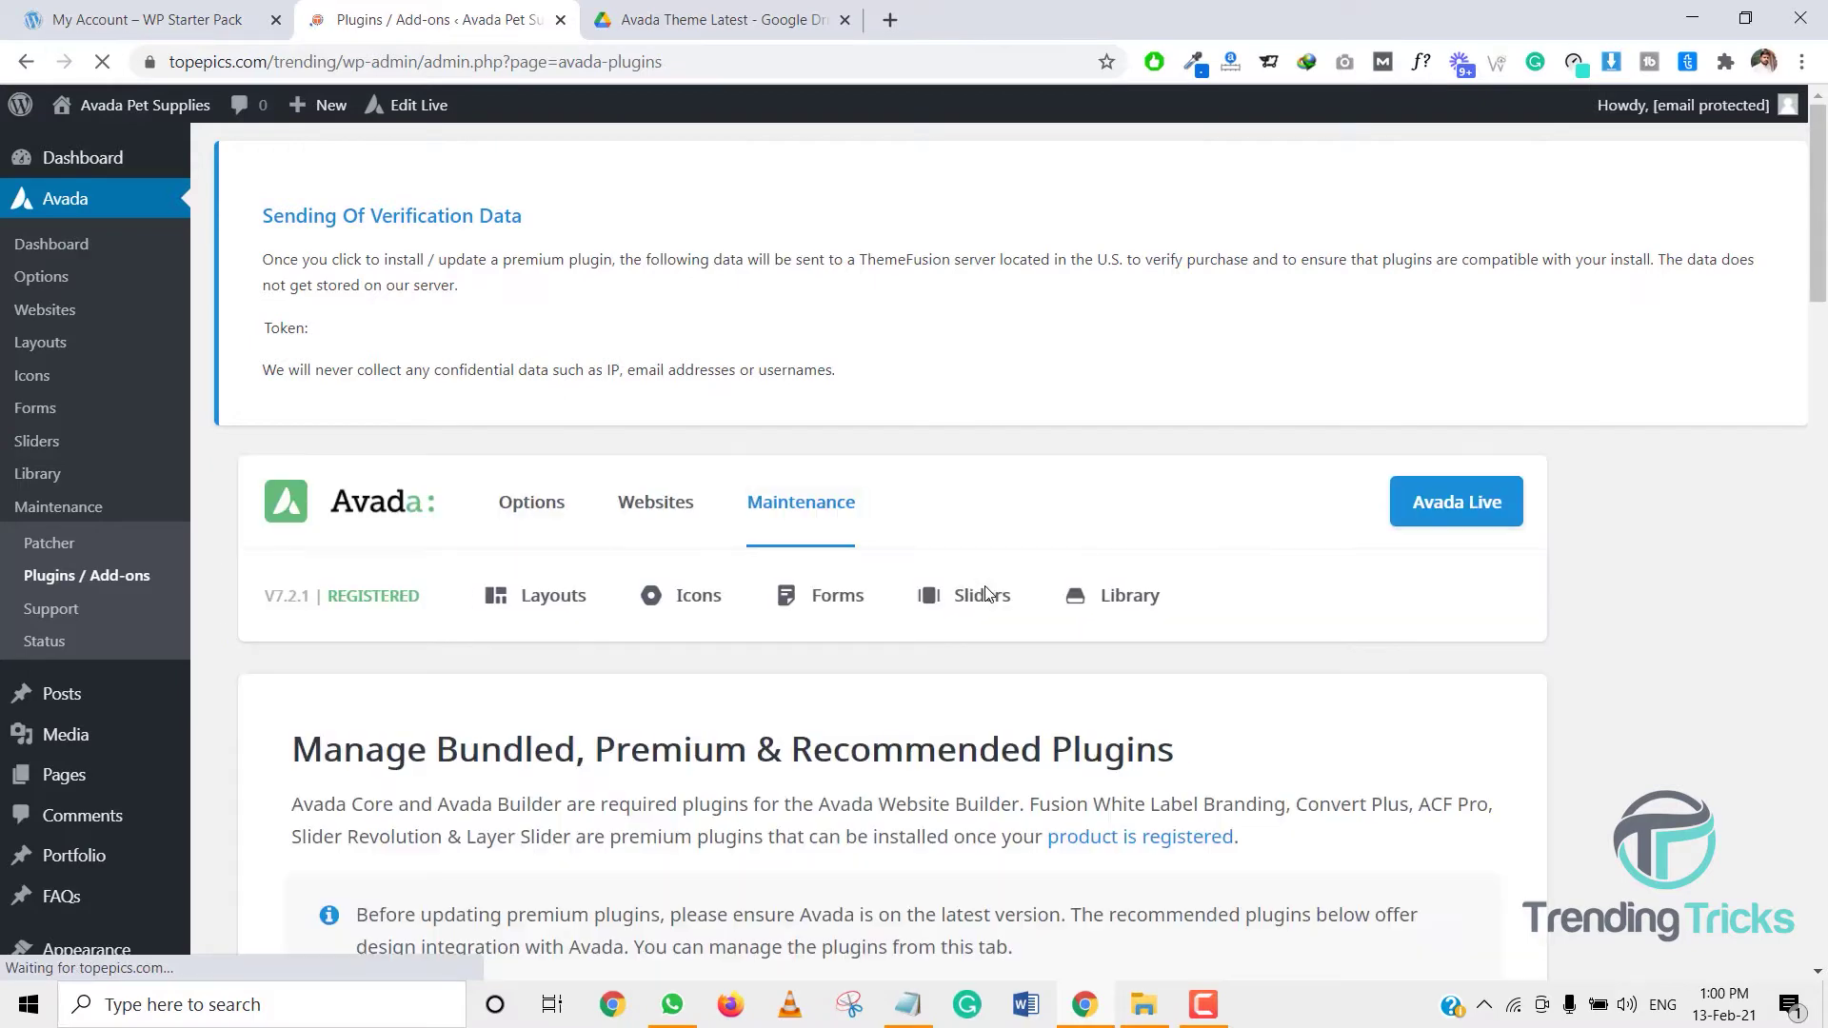
# Step: Install the premium Slider Revolution plugin and return to the Avada plugins page
pyautogui.scroll(-4, 1245, 602)
pyautogui.click(1392, 663)
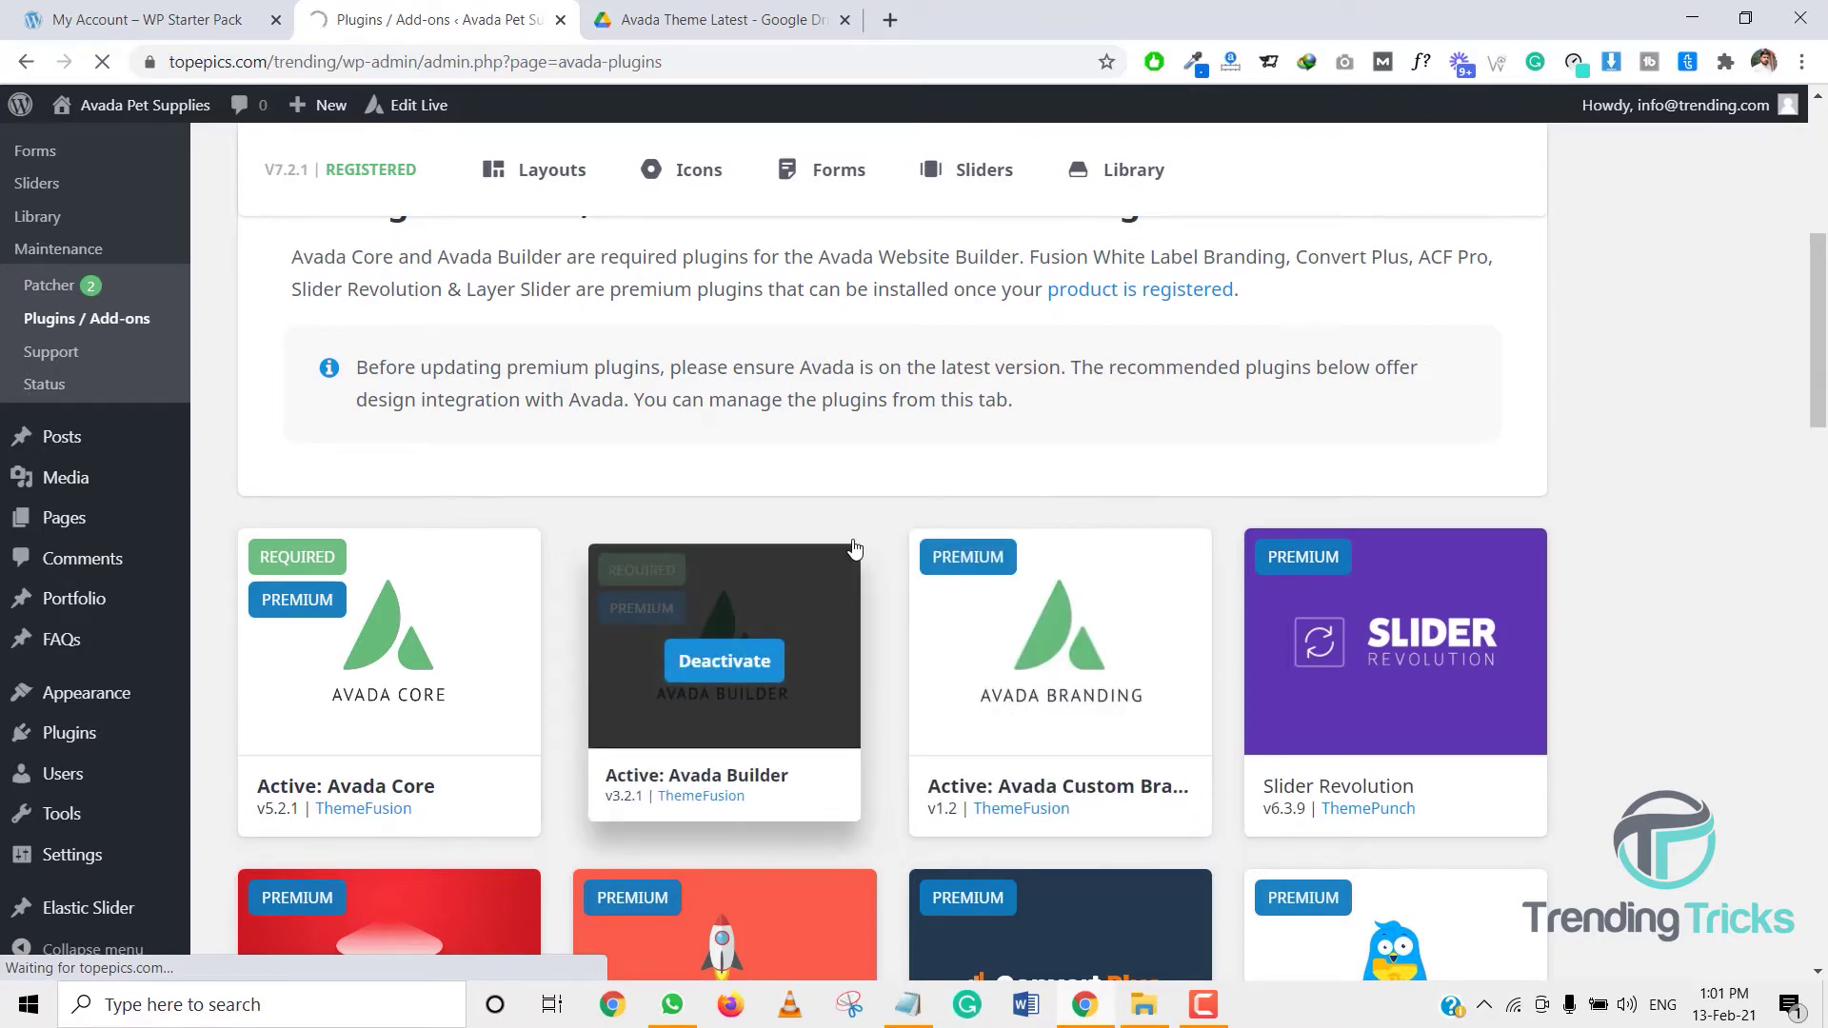
pyautogui.scroll(-5, 854, 548)
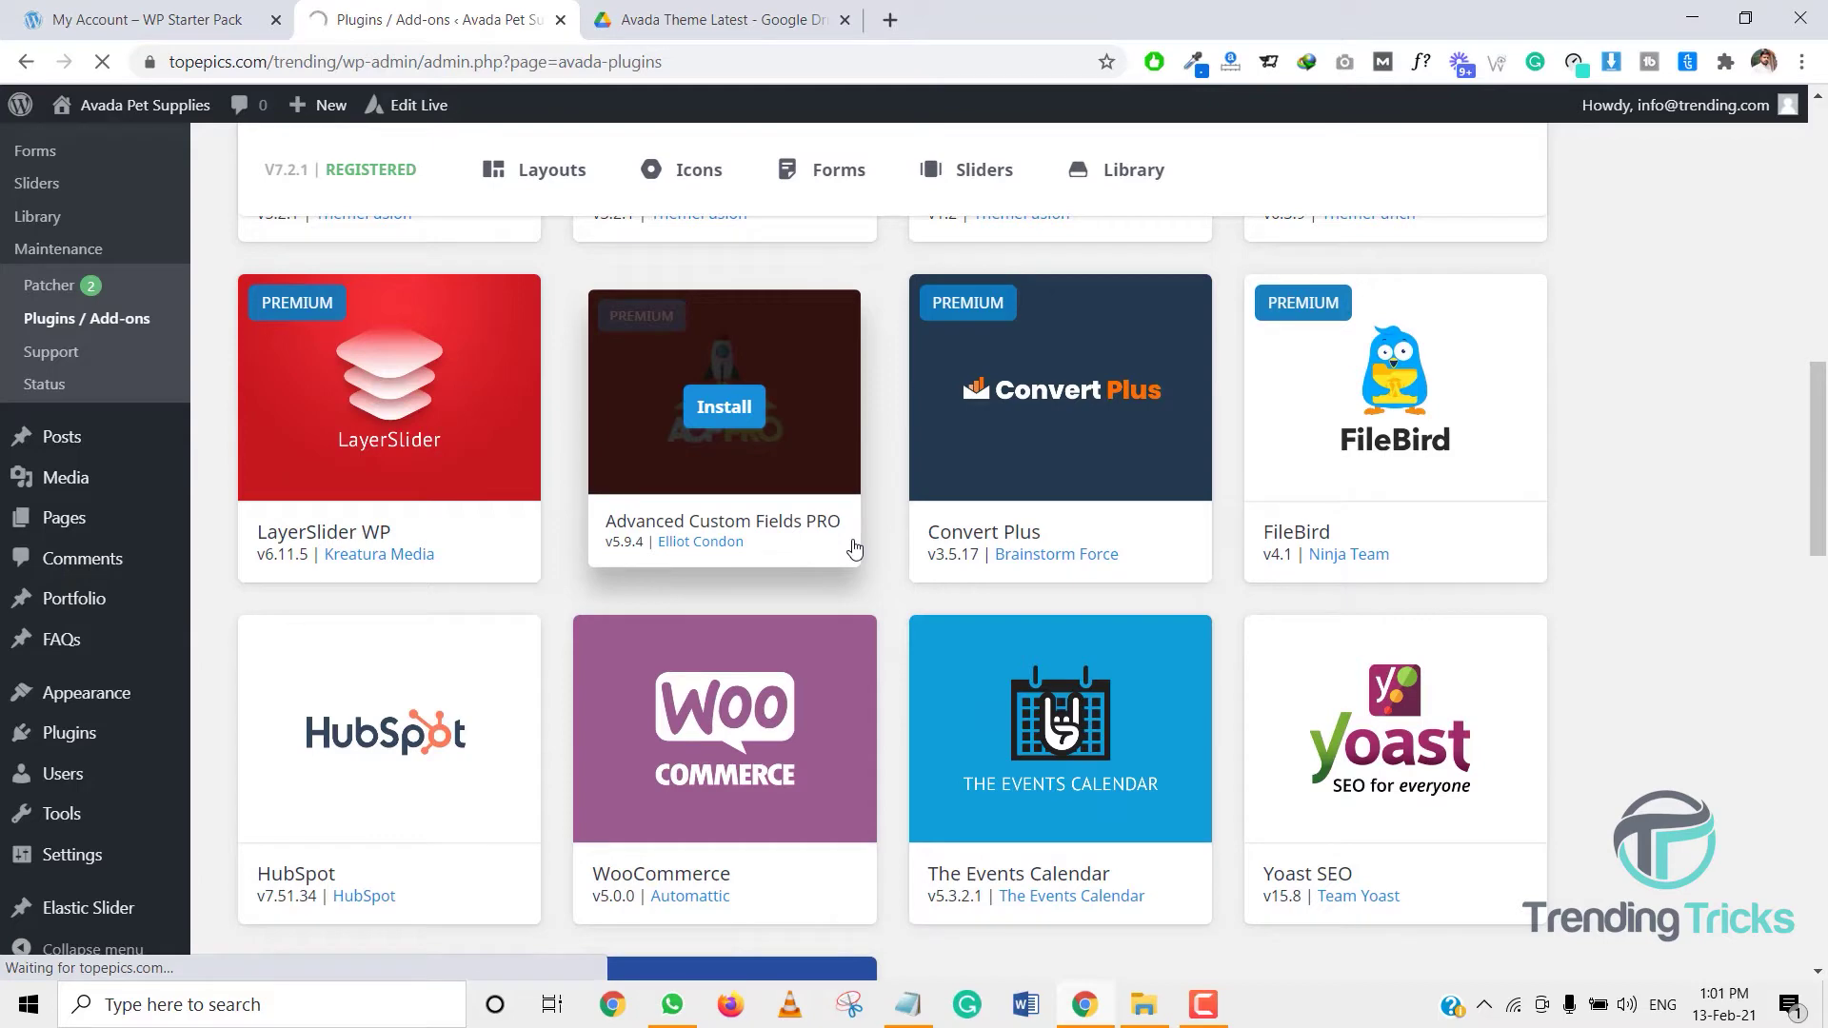
pyautogui.scroll(3, 854, 548)
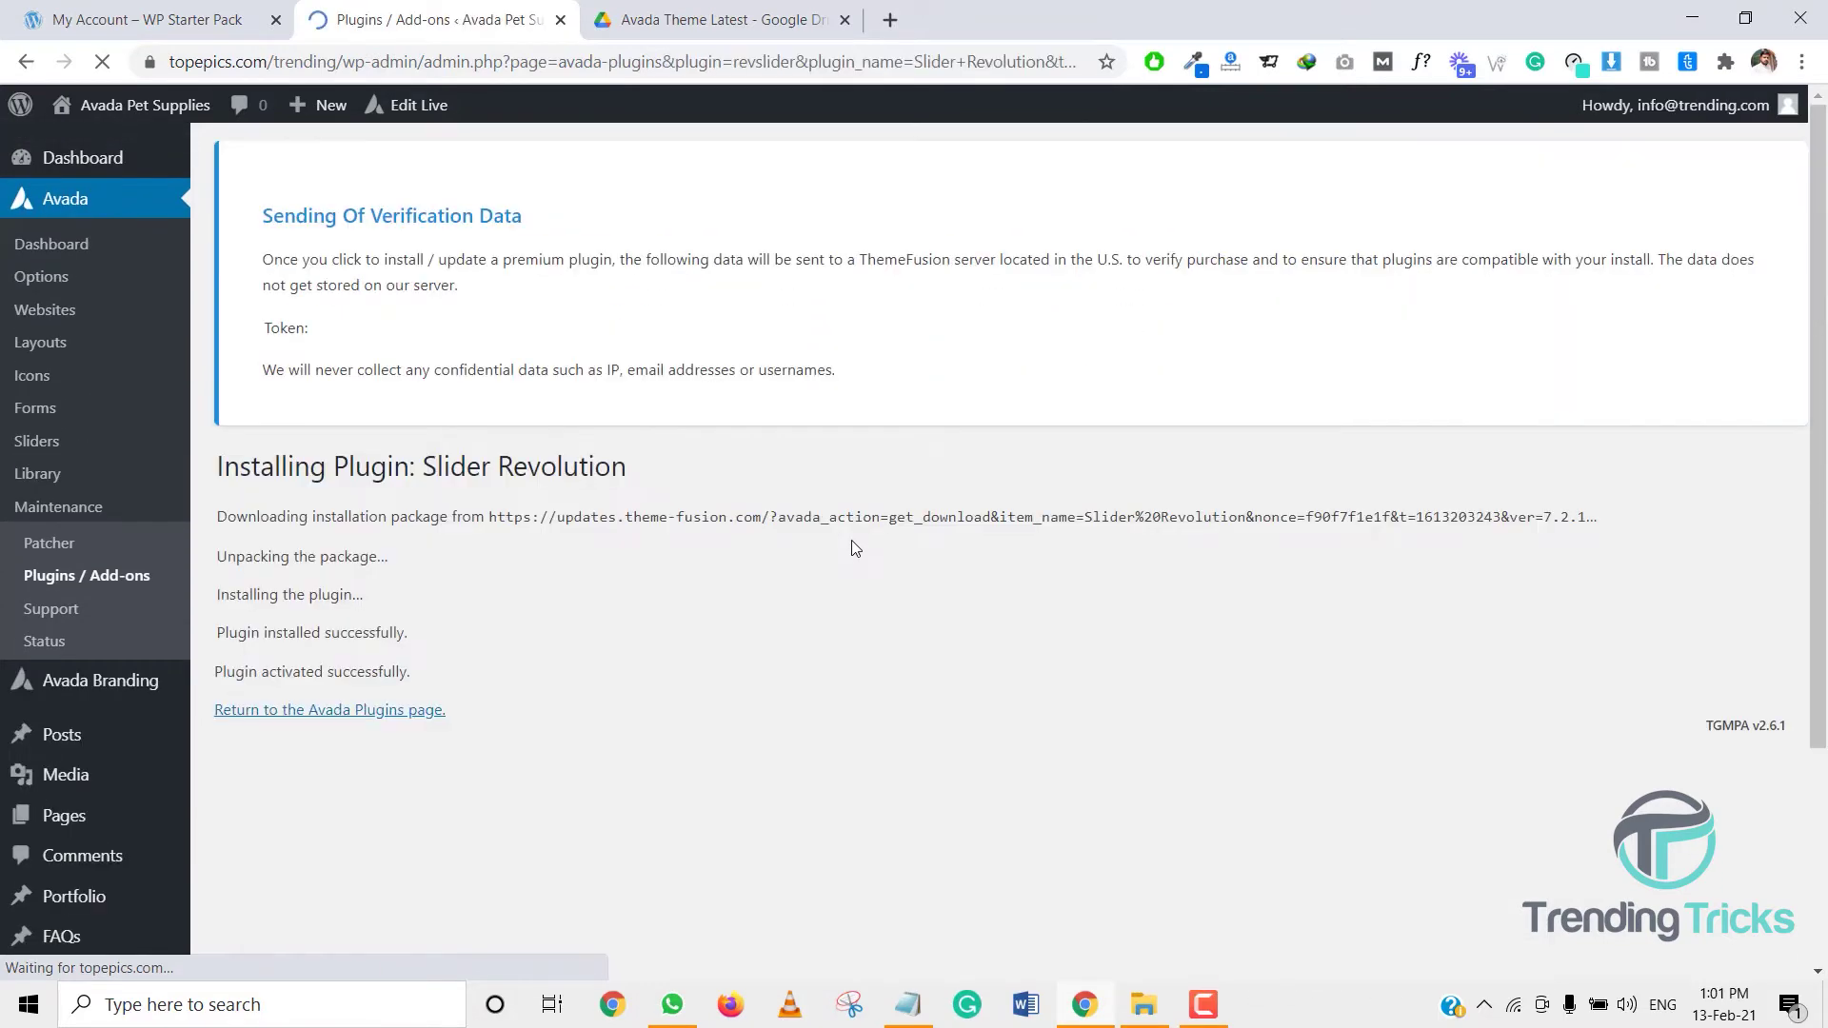
pyautogui.scroll(-1, 774, 603)
pyautogui.click(386, 590)
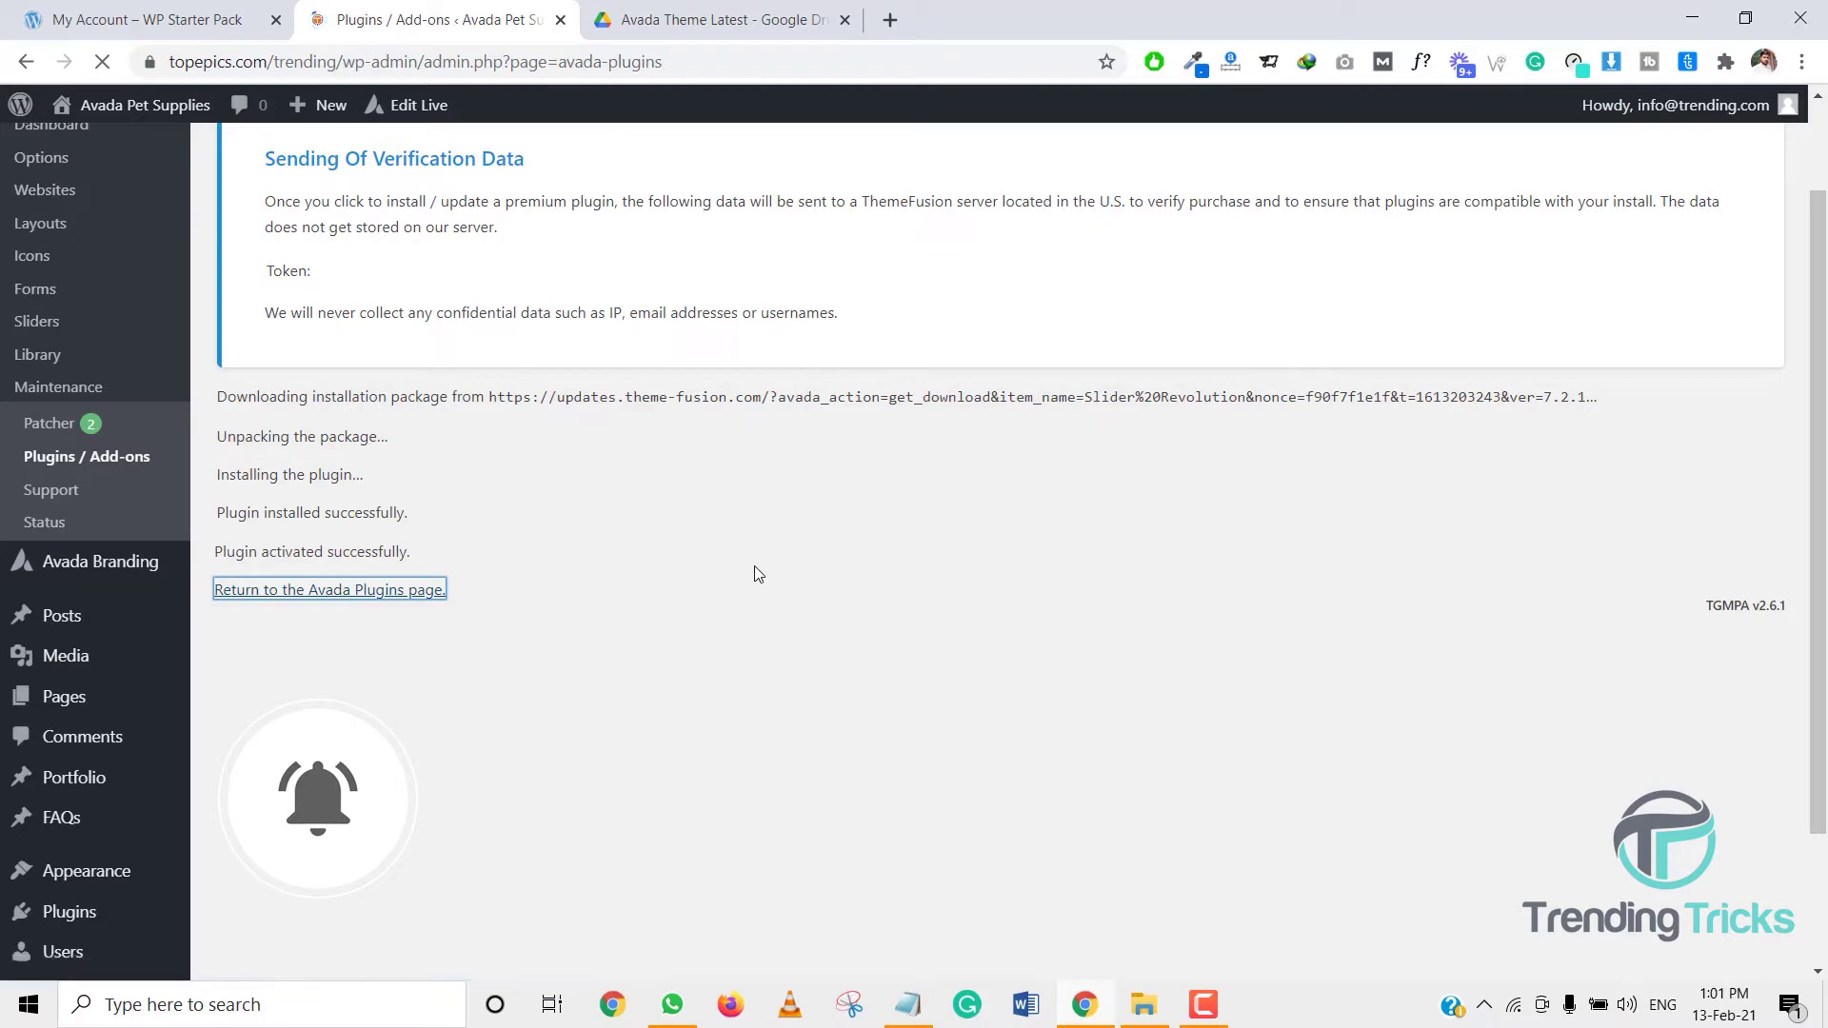
# Step: Examine the plugin list for active plugins and the remaining optional ones, from LayerSlider WP to PWA
pyautogui.scroll(-5, 754, 579)
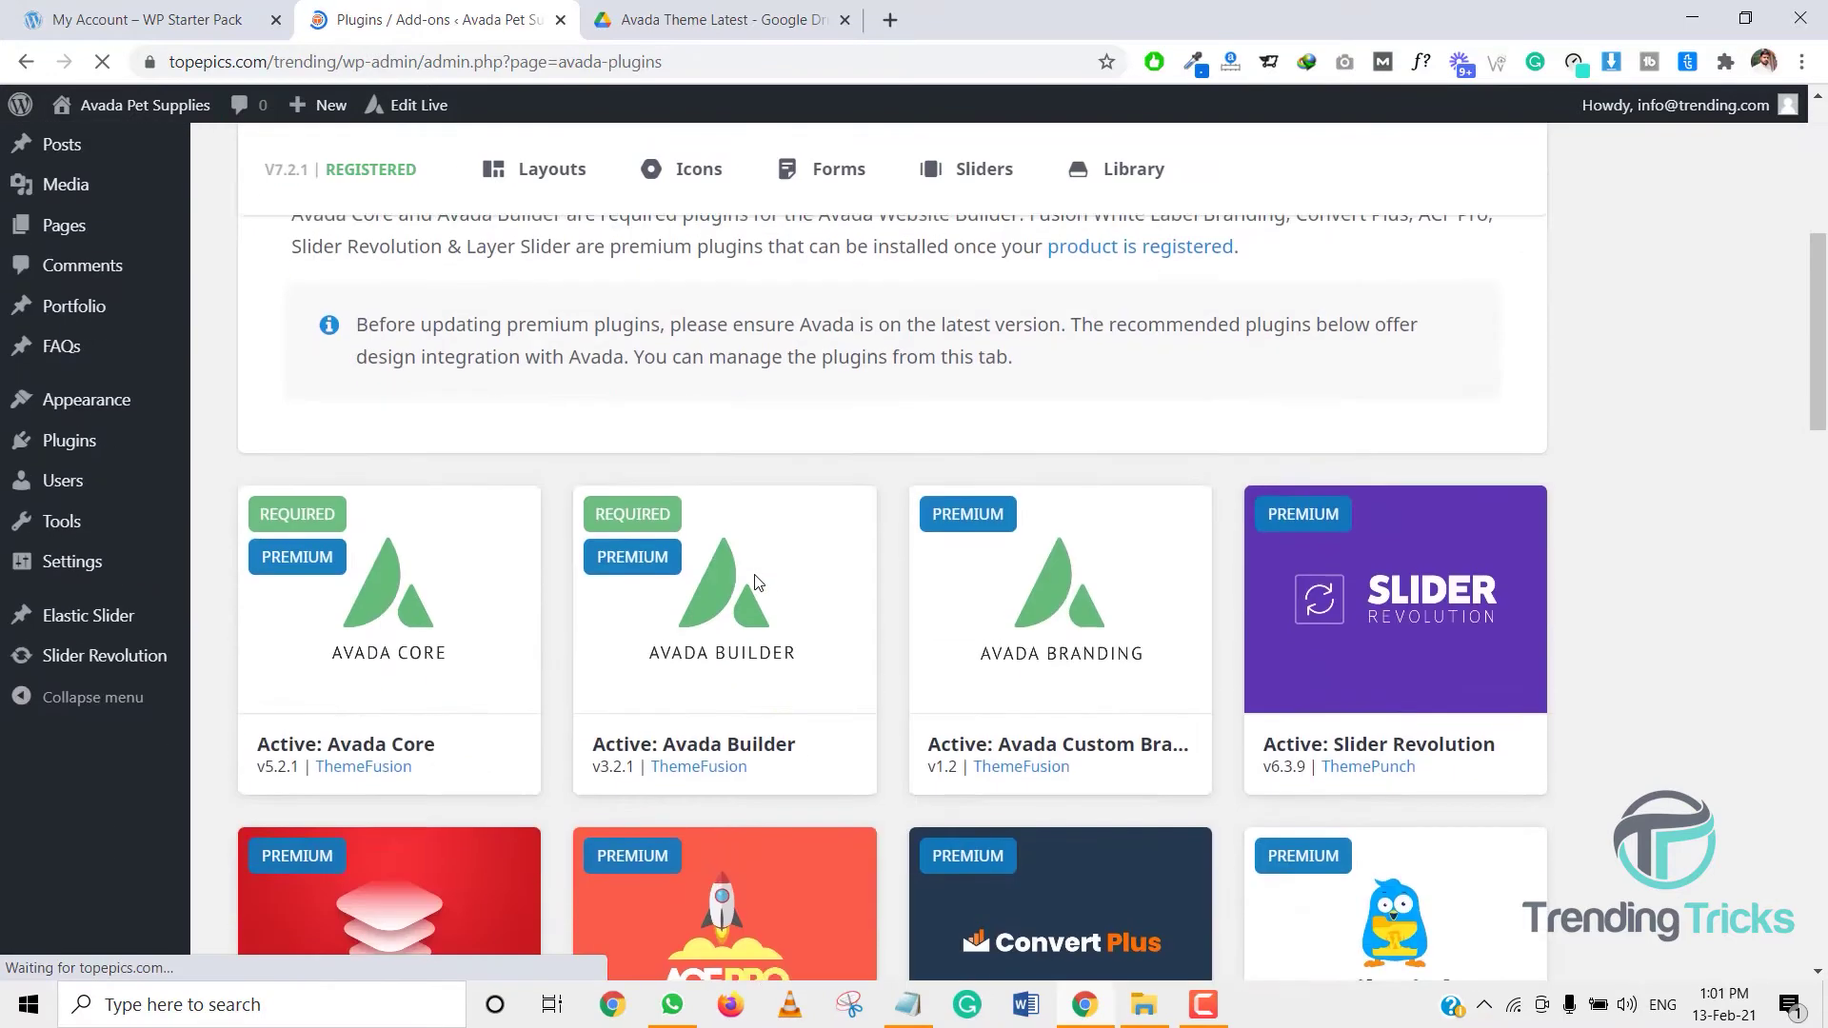
pyautogui.scroll(-5, 807, 584)
pyautogui.scroll(-4, 1238, 590)
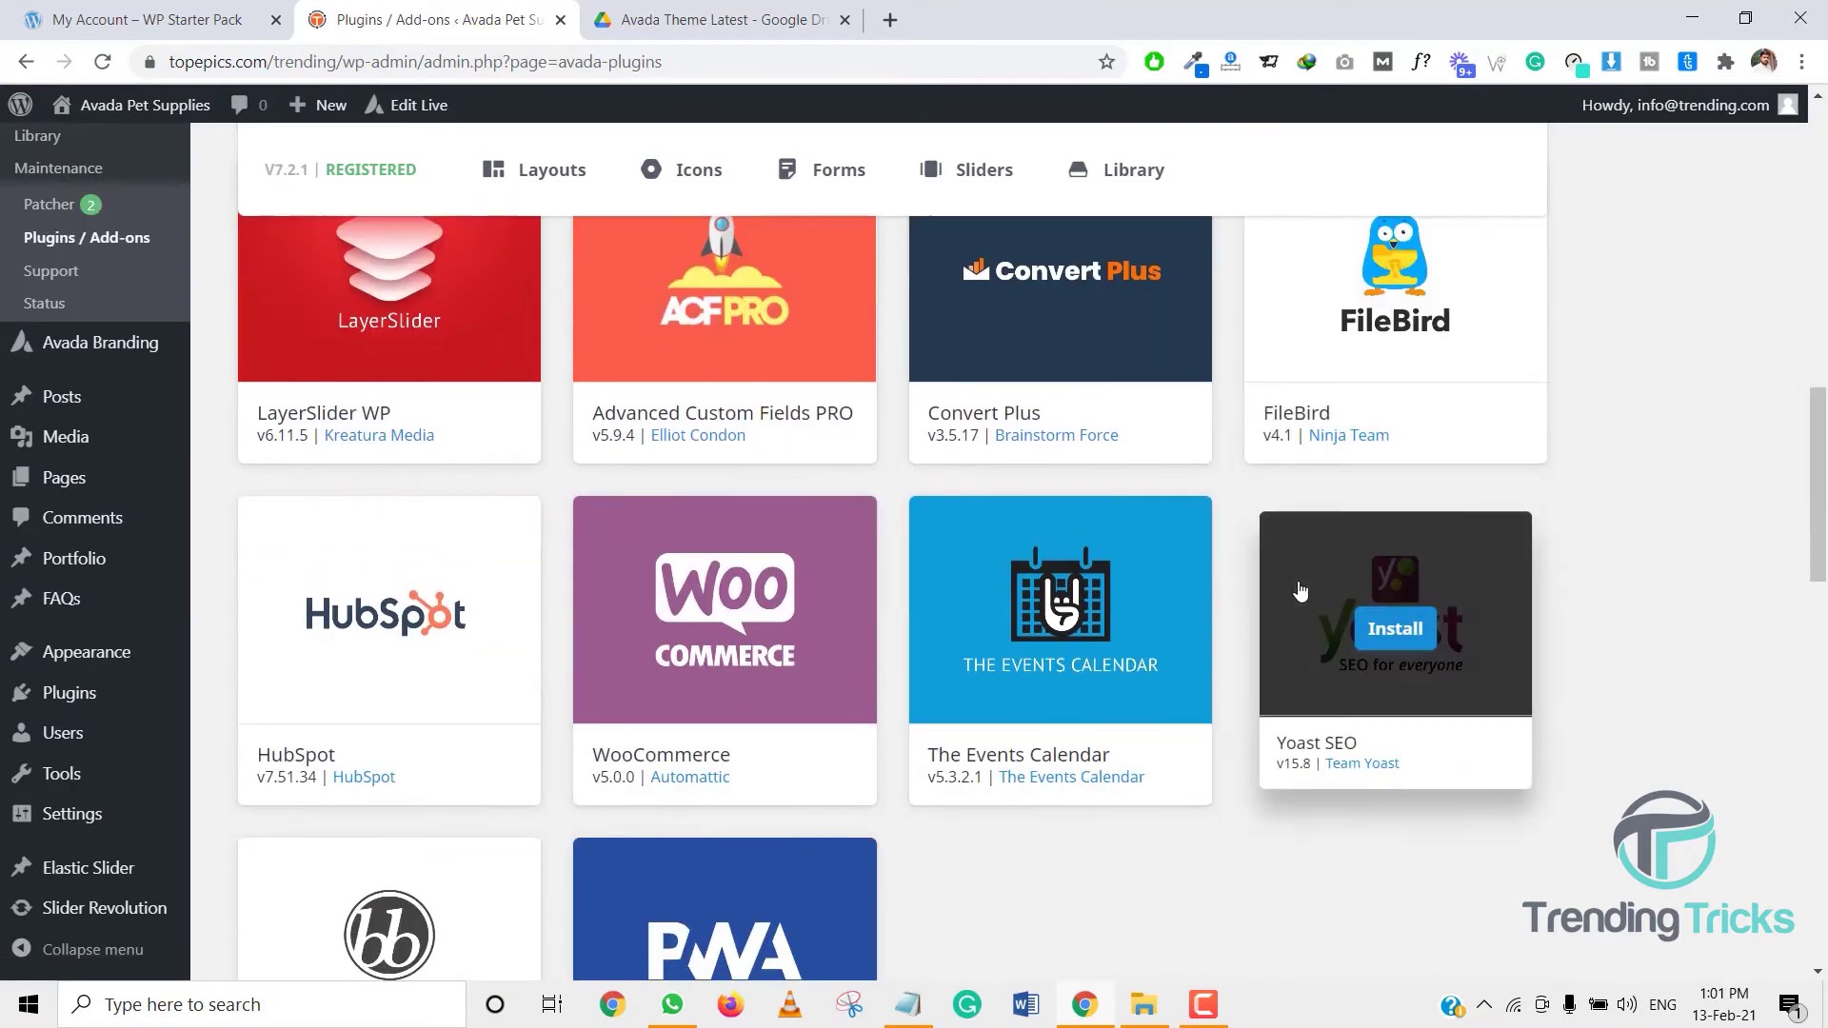
pyautogui.moveTo(417, 716)
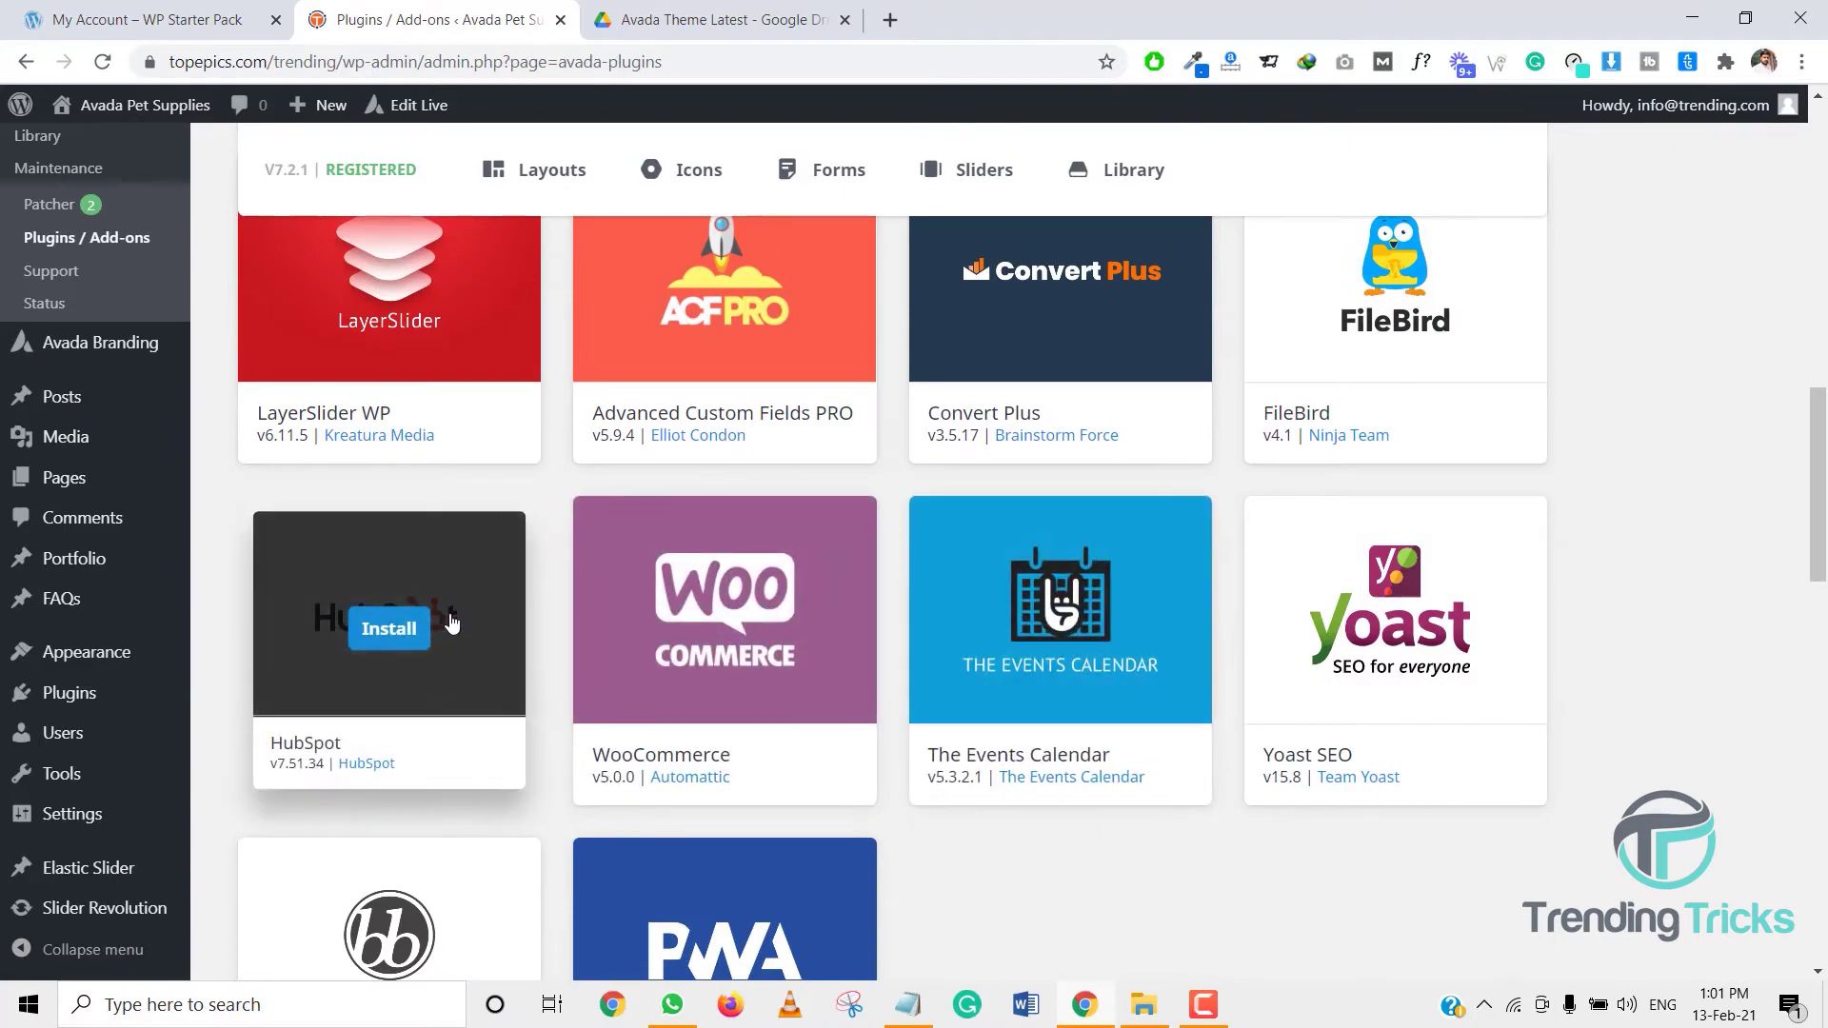
pyautogui.scroll(7, 417, 716)
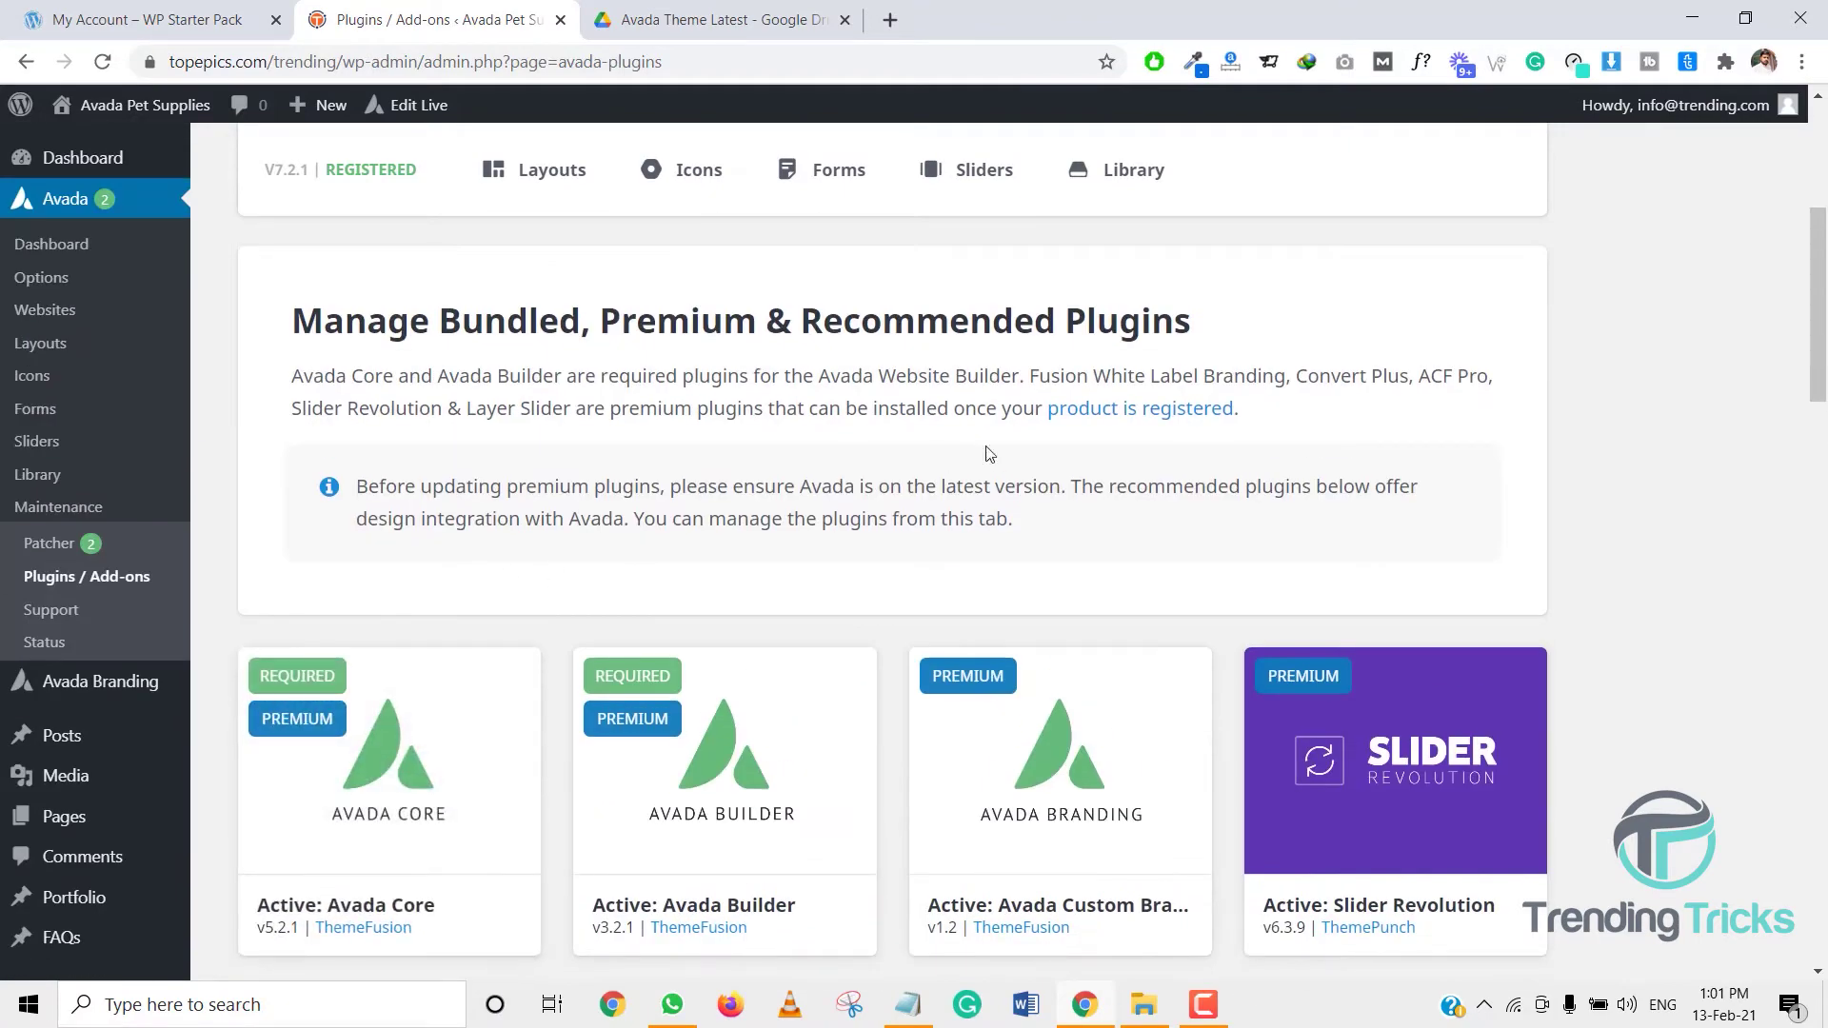
pyautogui.scroll(-12, 664, 721)
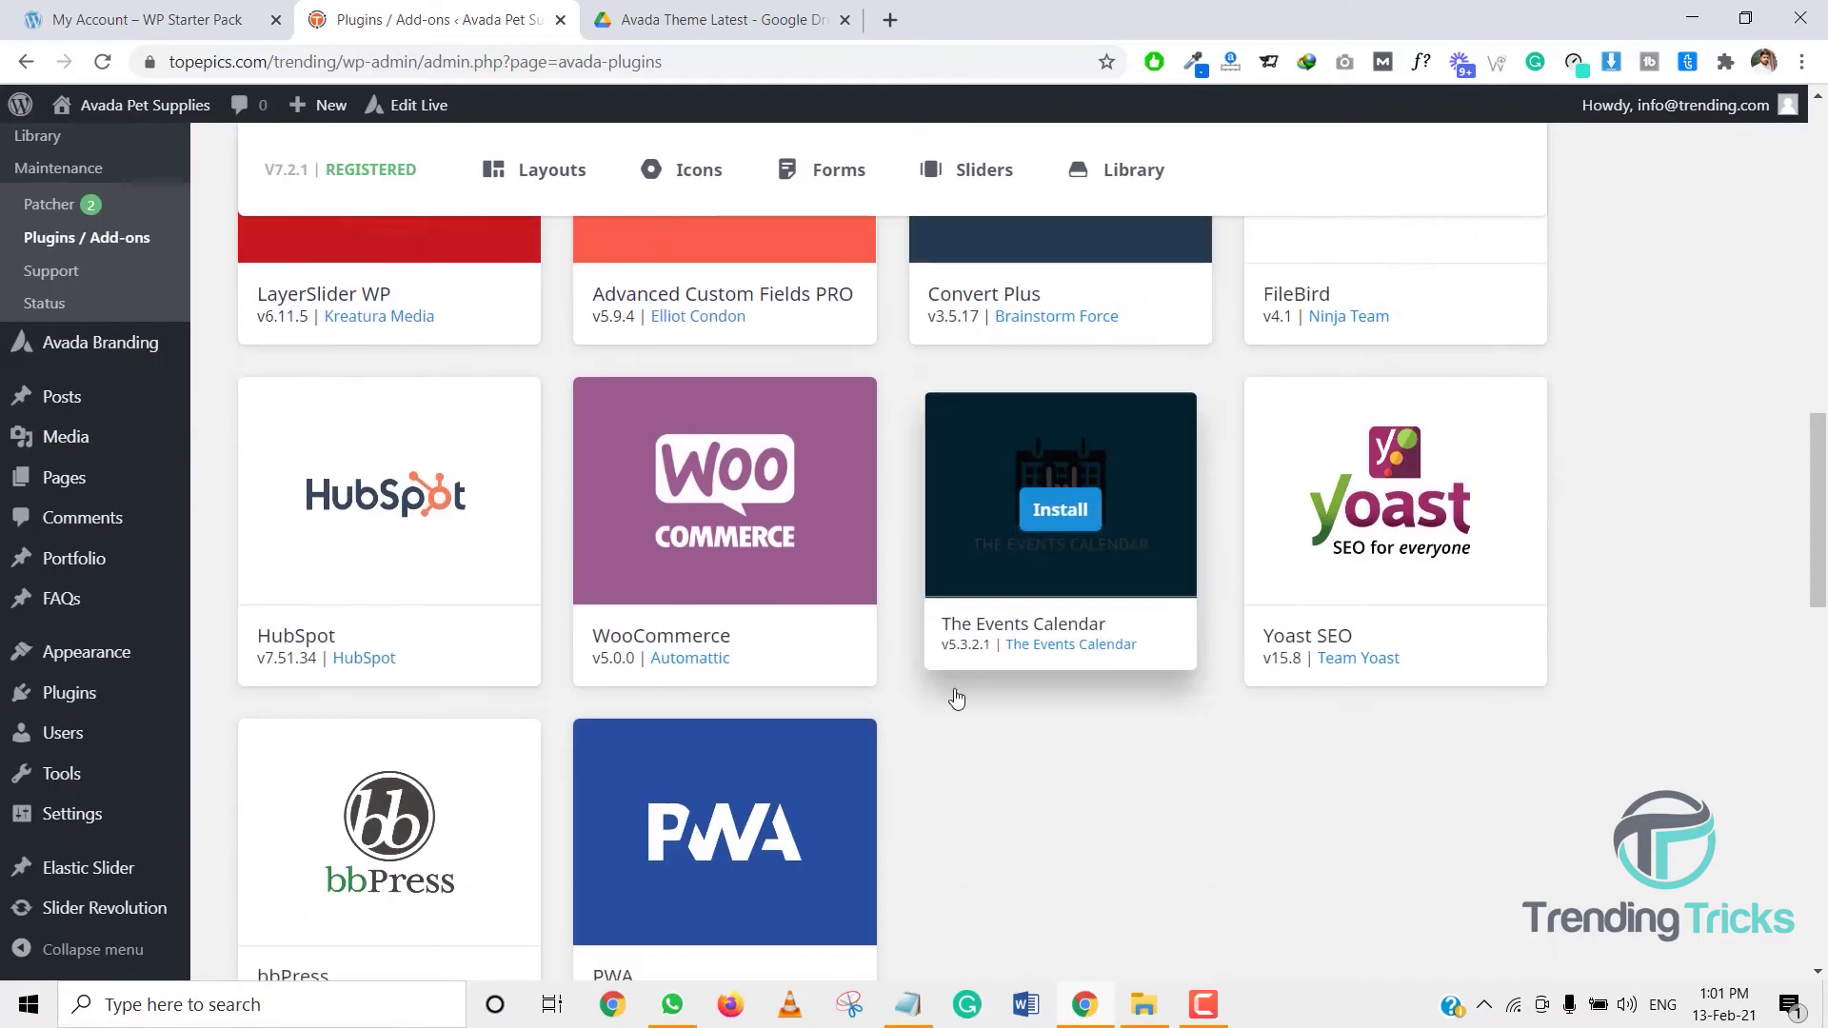
pyautogui.scroll(-4, 930, 734)
# Step: Open the Avada Patcher and apply the available patches to the theme
pyautogui.scroll(15, 914, 686)
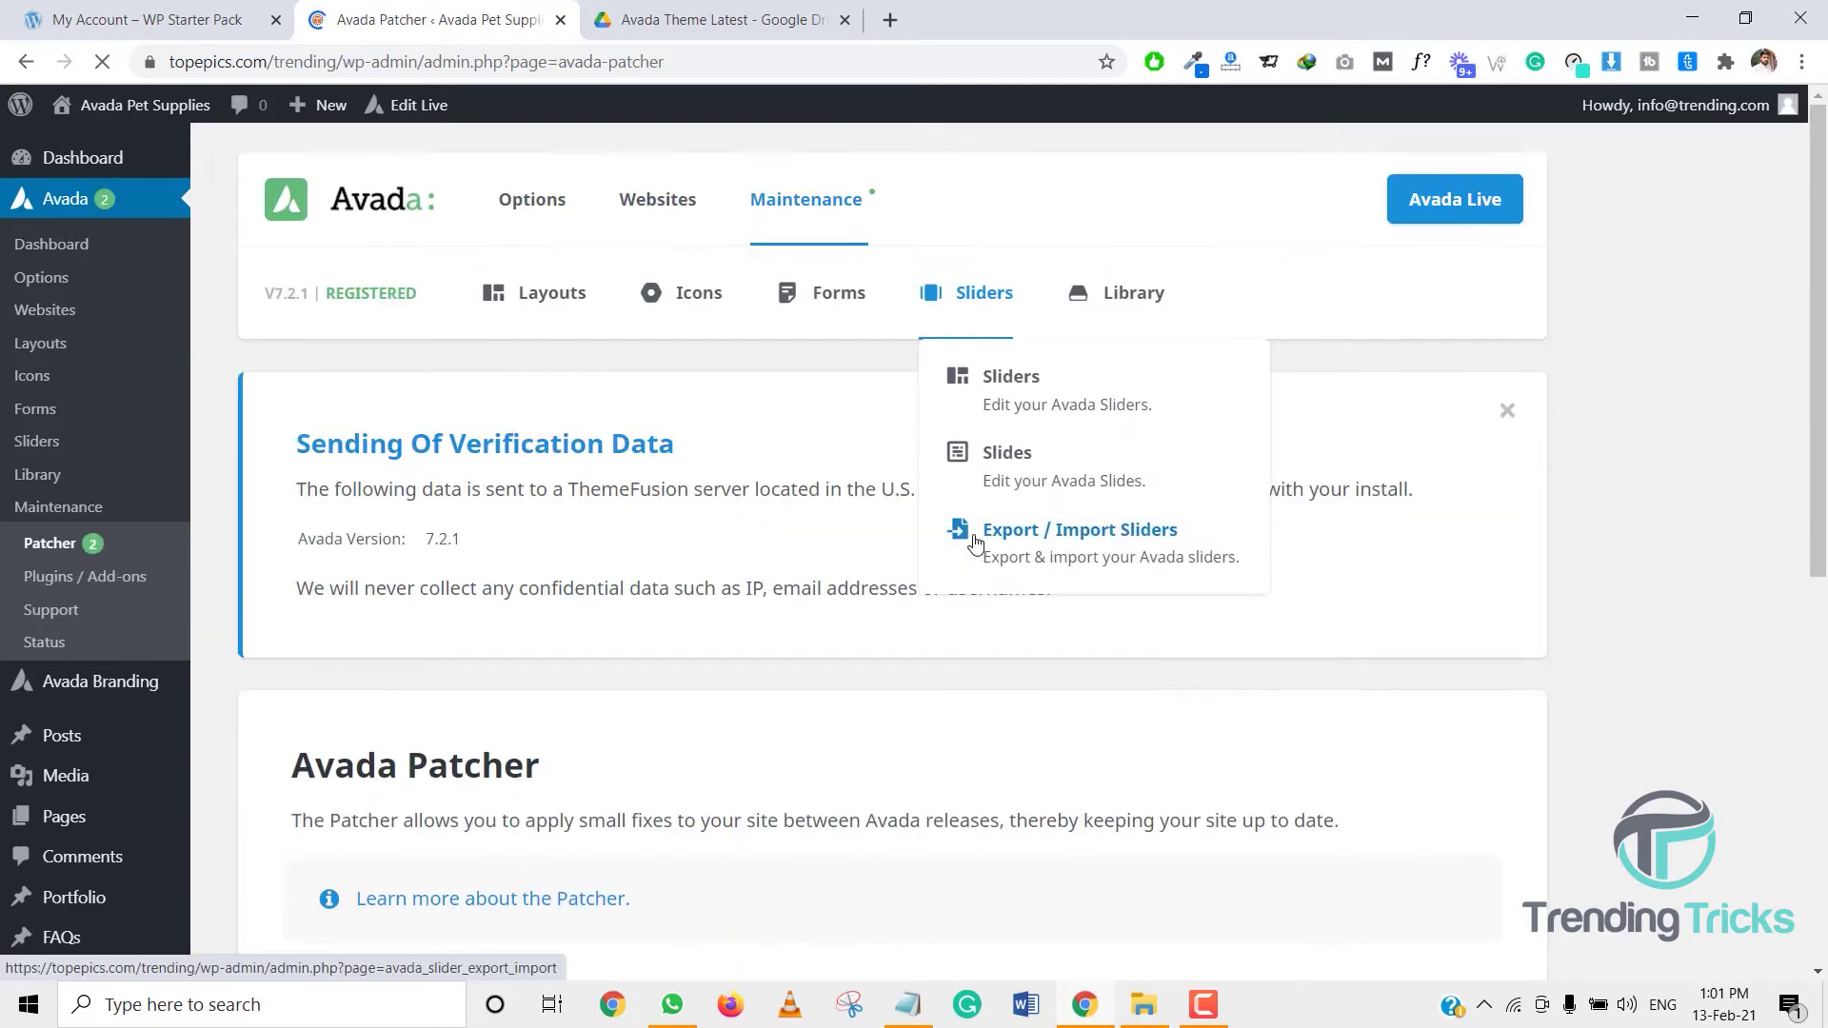
pyautogui.scroll(-6, 1093, 620)
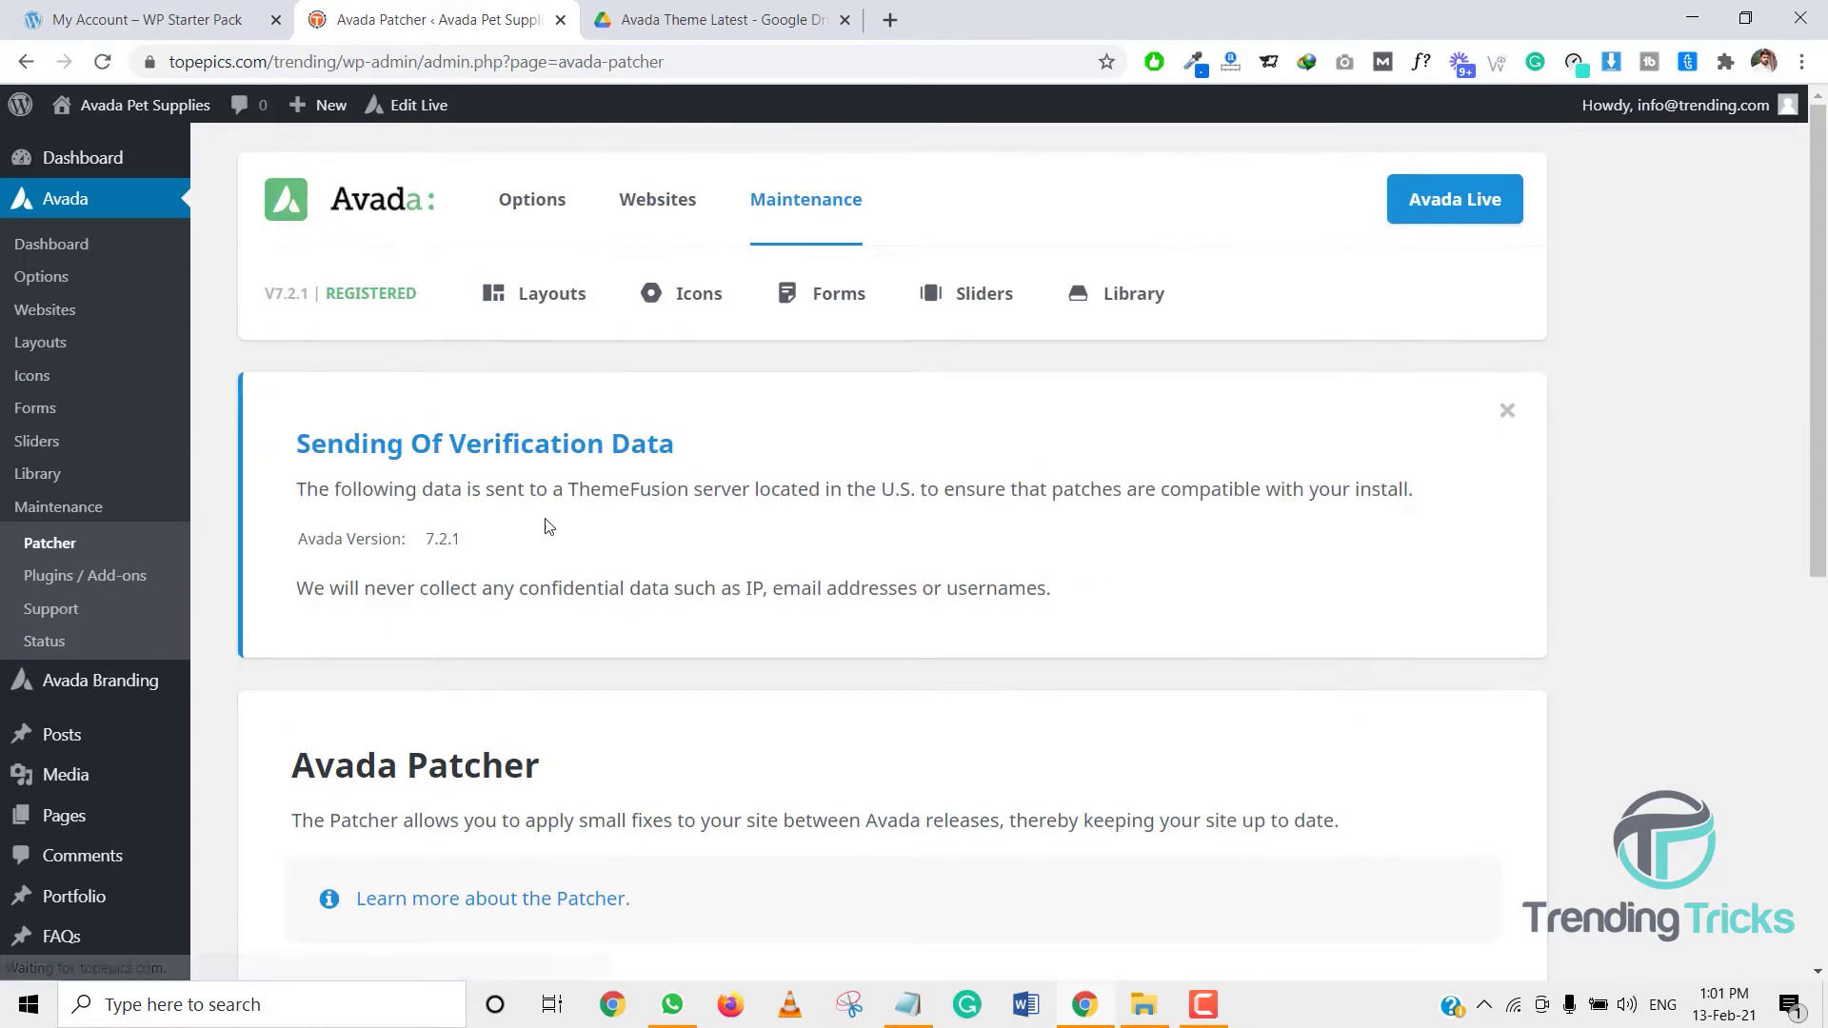
# Step: Highlight the registration status beside the Avada version number, then clear the text selection
pyautogui.moveTo(441, 298); pyautogui.dragTo(333, 300)
pyautogui.click(330, 301)
pyautogui.tripleClick(352, 292)
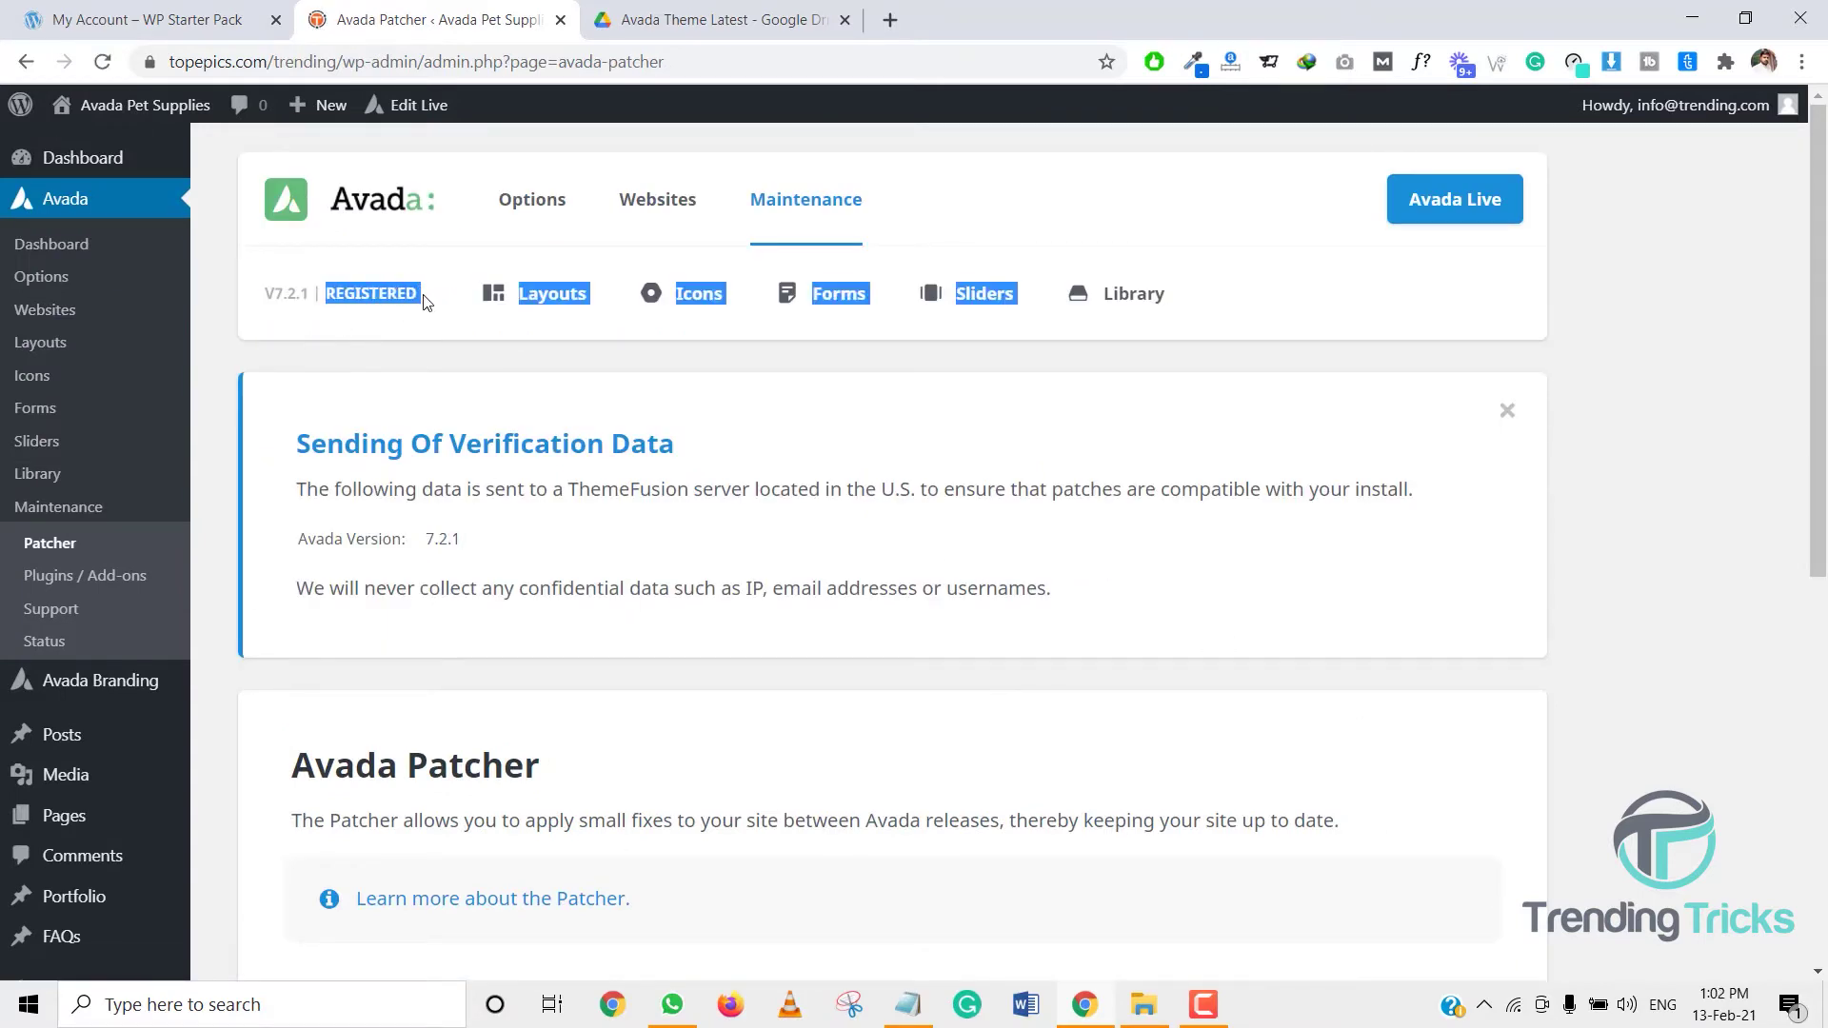
pyautogui.doubleClick(416, 294)
pyautogui.click(425, 332)
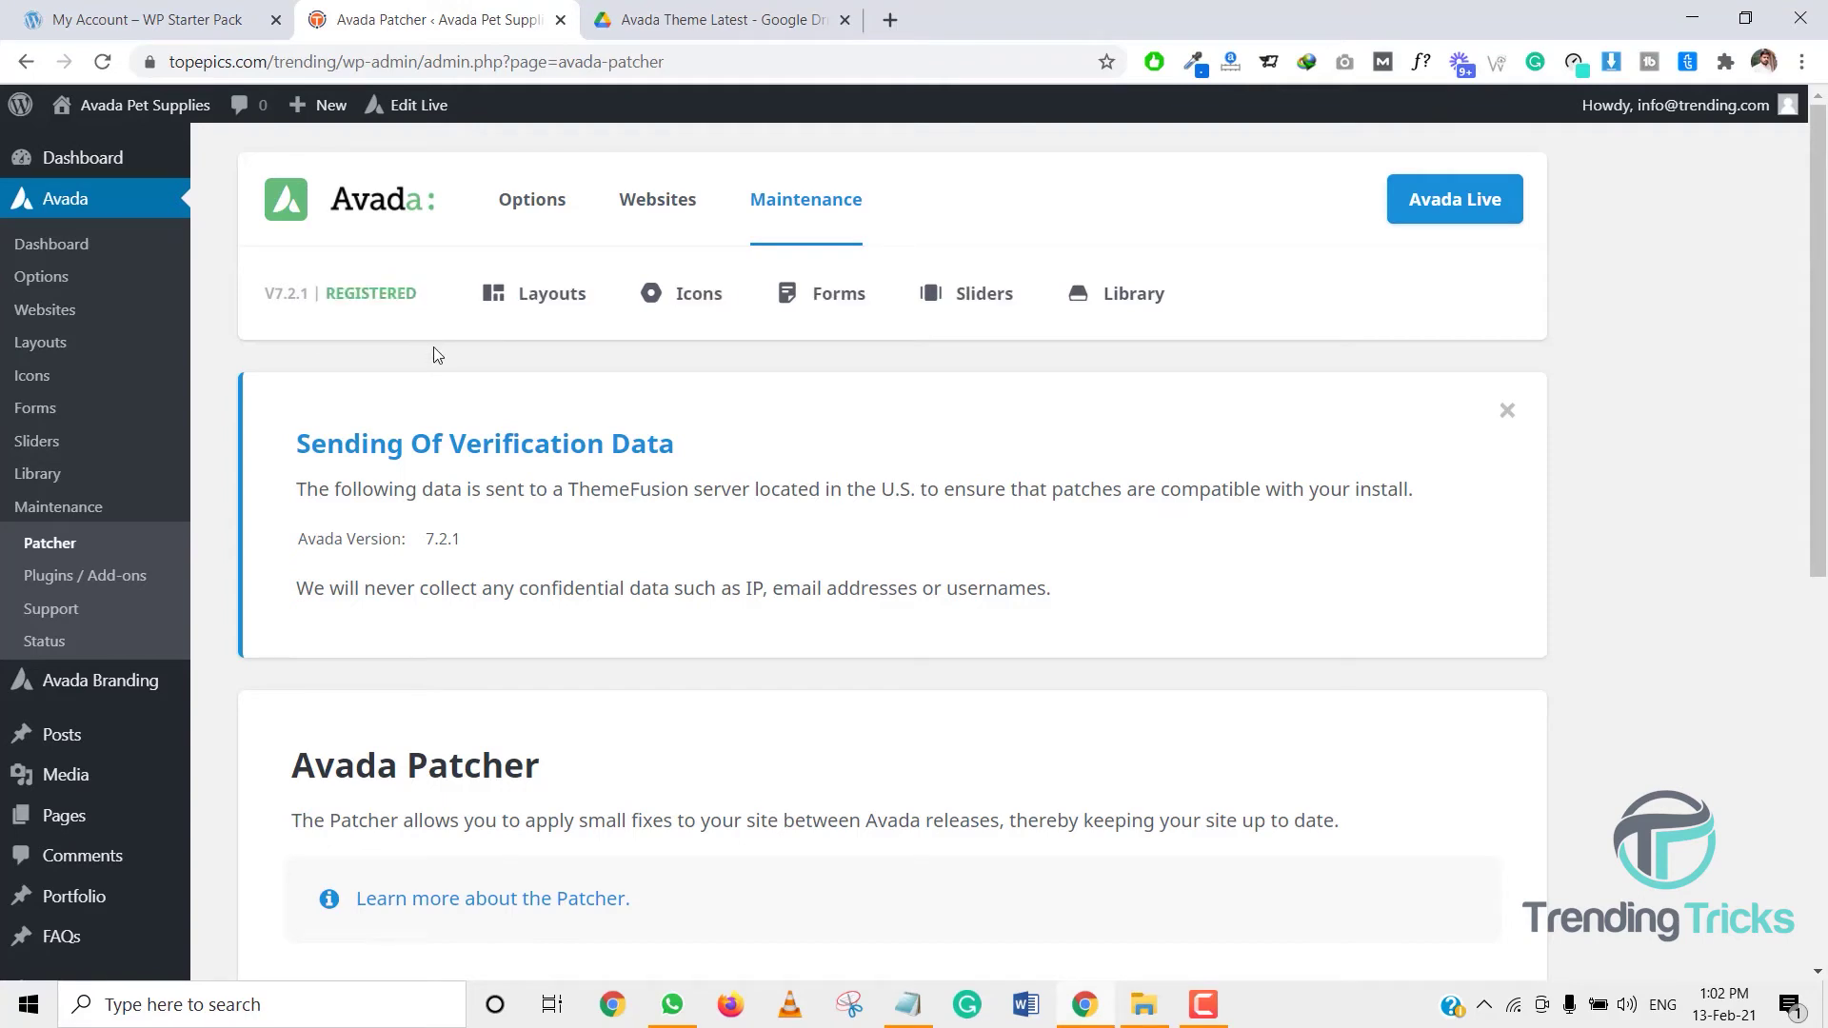
# Step: Recheck the Avada registration status and review the status of the patches listed for Avada 7.2.1
pyautogui.moveTo(328, 296); pyautogui.dragTo(410, 296)
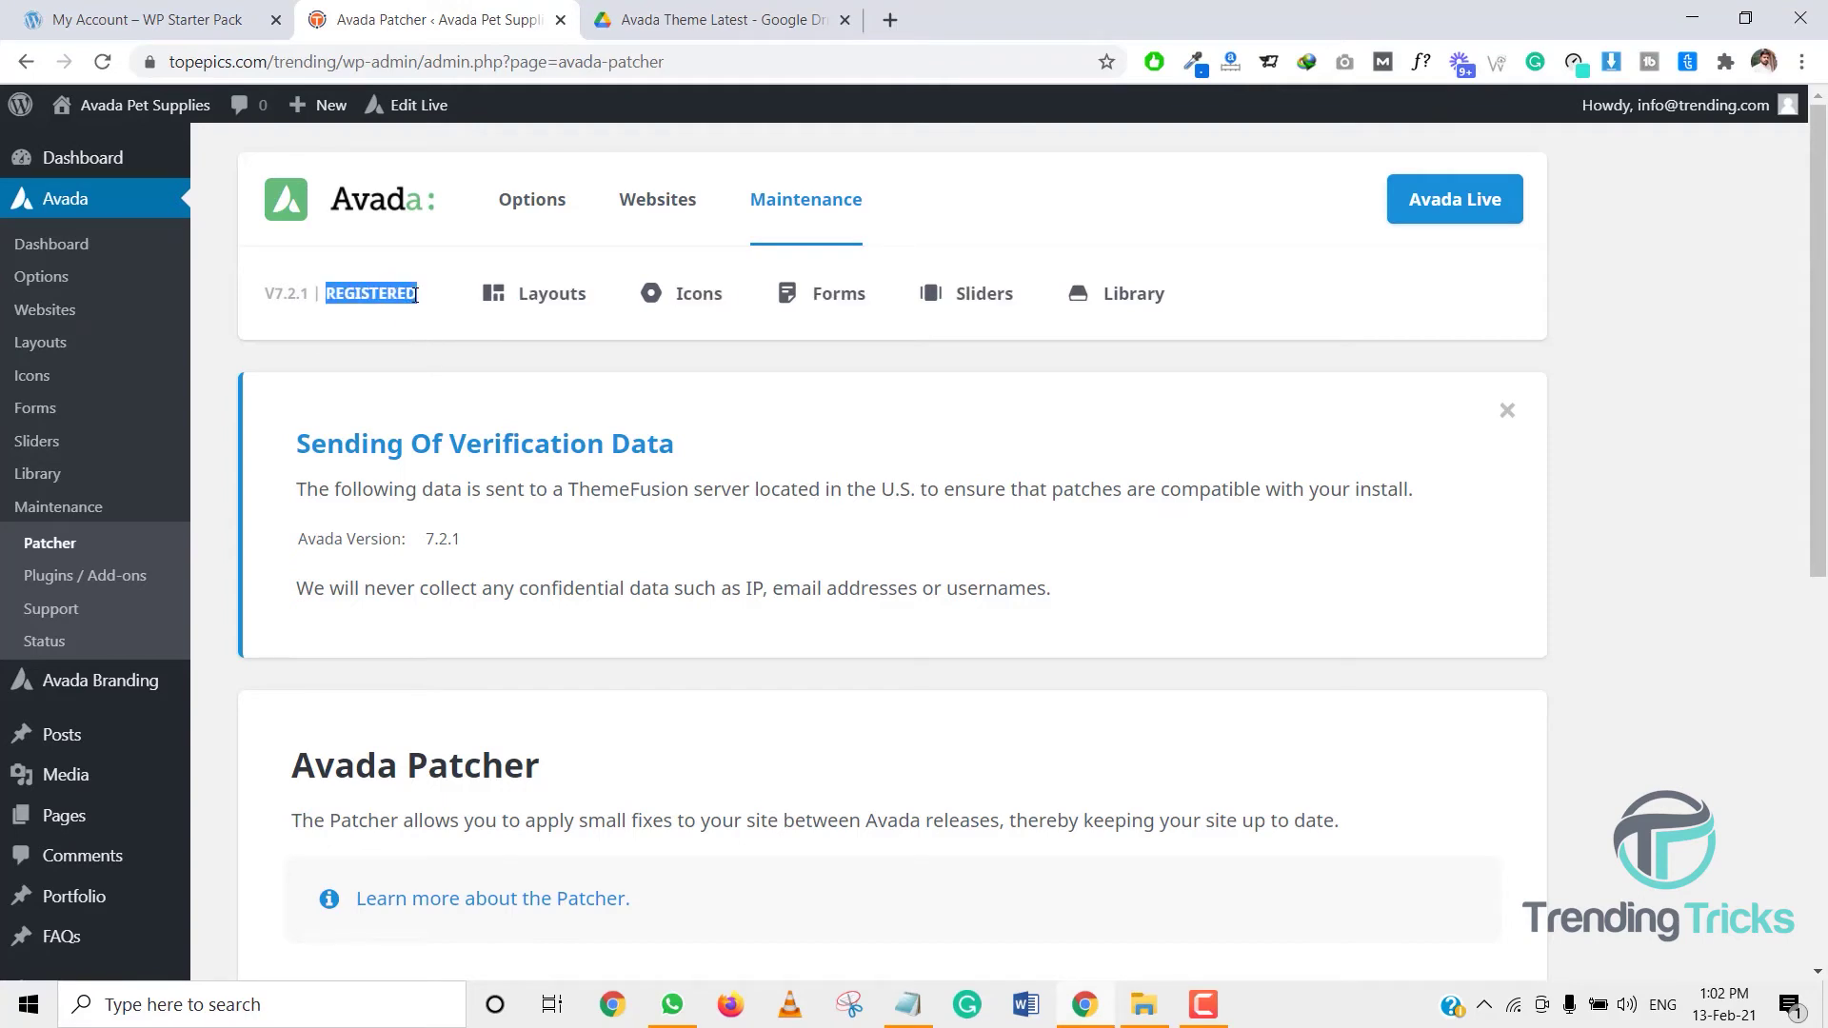
pyautogui.click(416, 324)
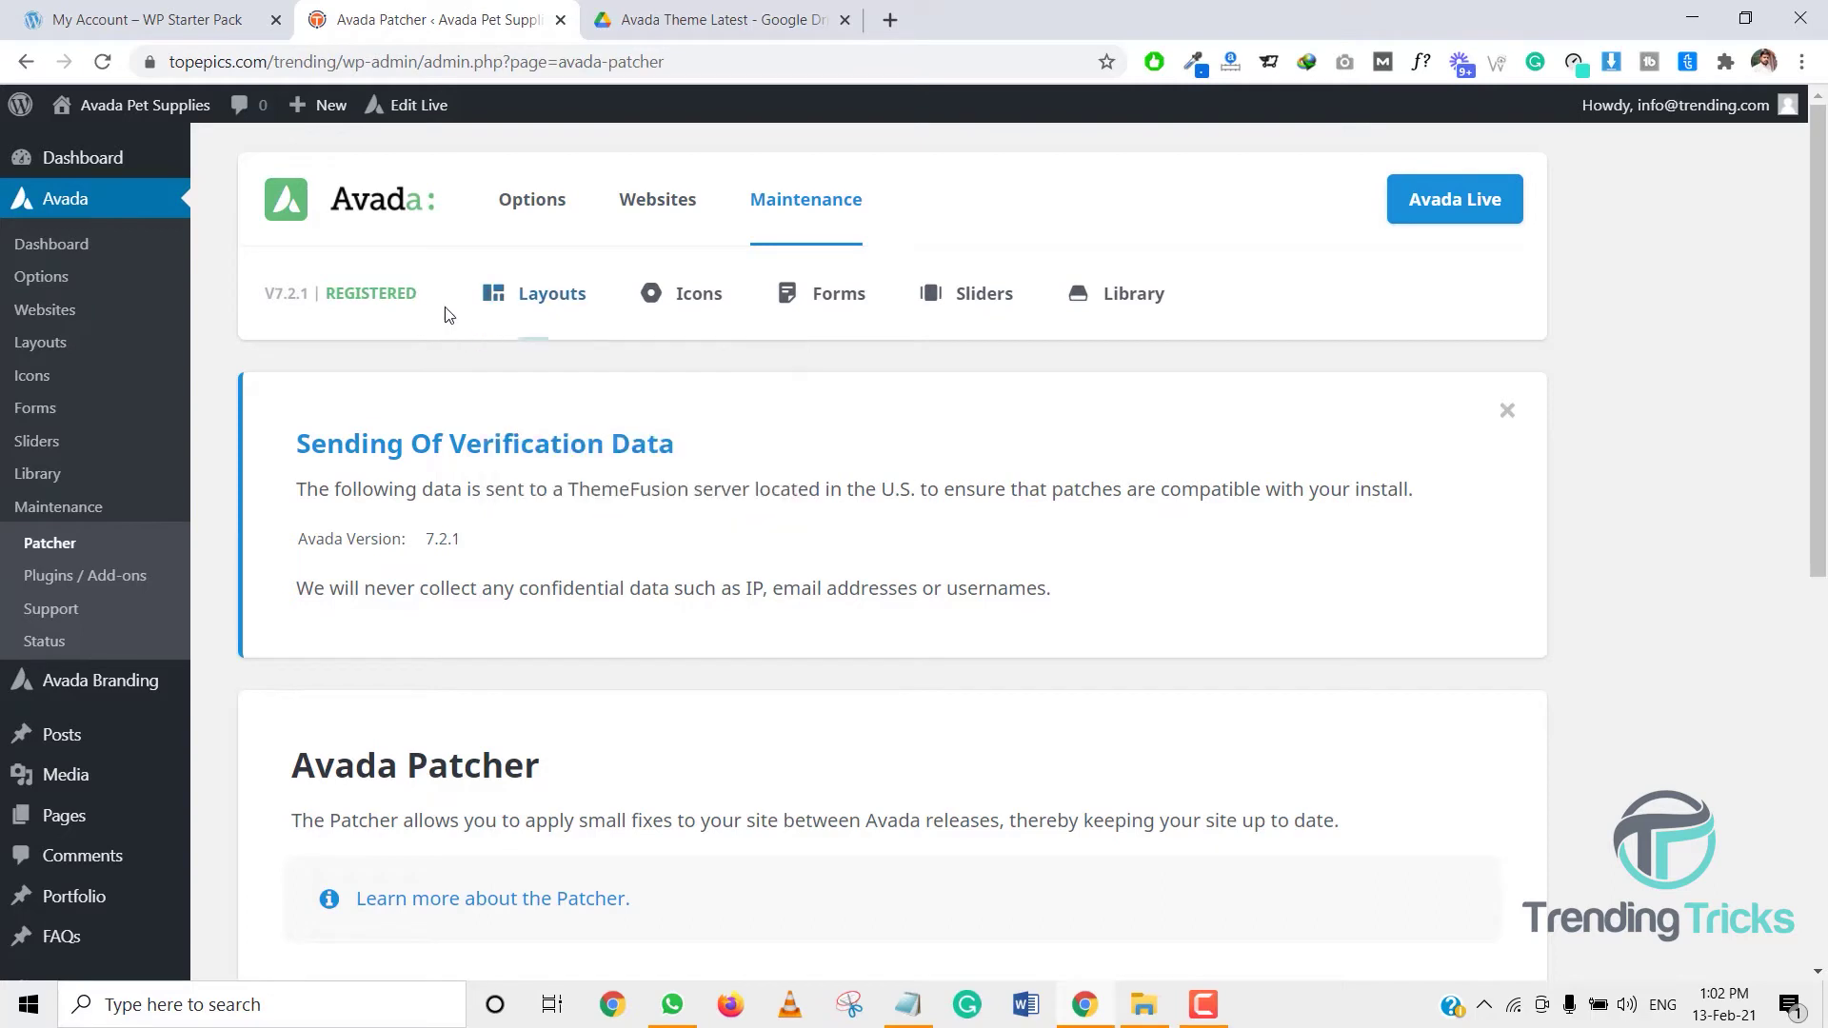
pyautogui.moveTo(426, 304); pyautogui.dragTo(334, 285)
pyautogui.click(361, 329)
pyautogui.scroll(-15, 648, 400)
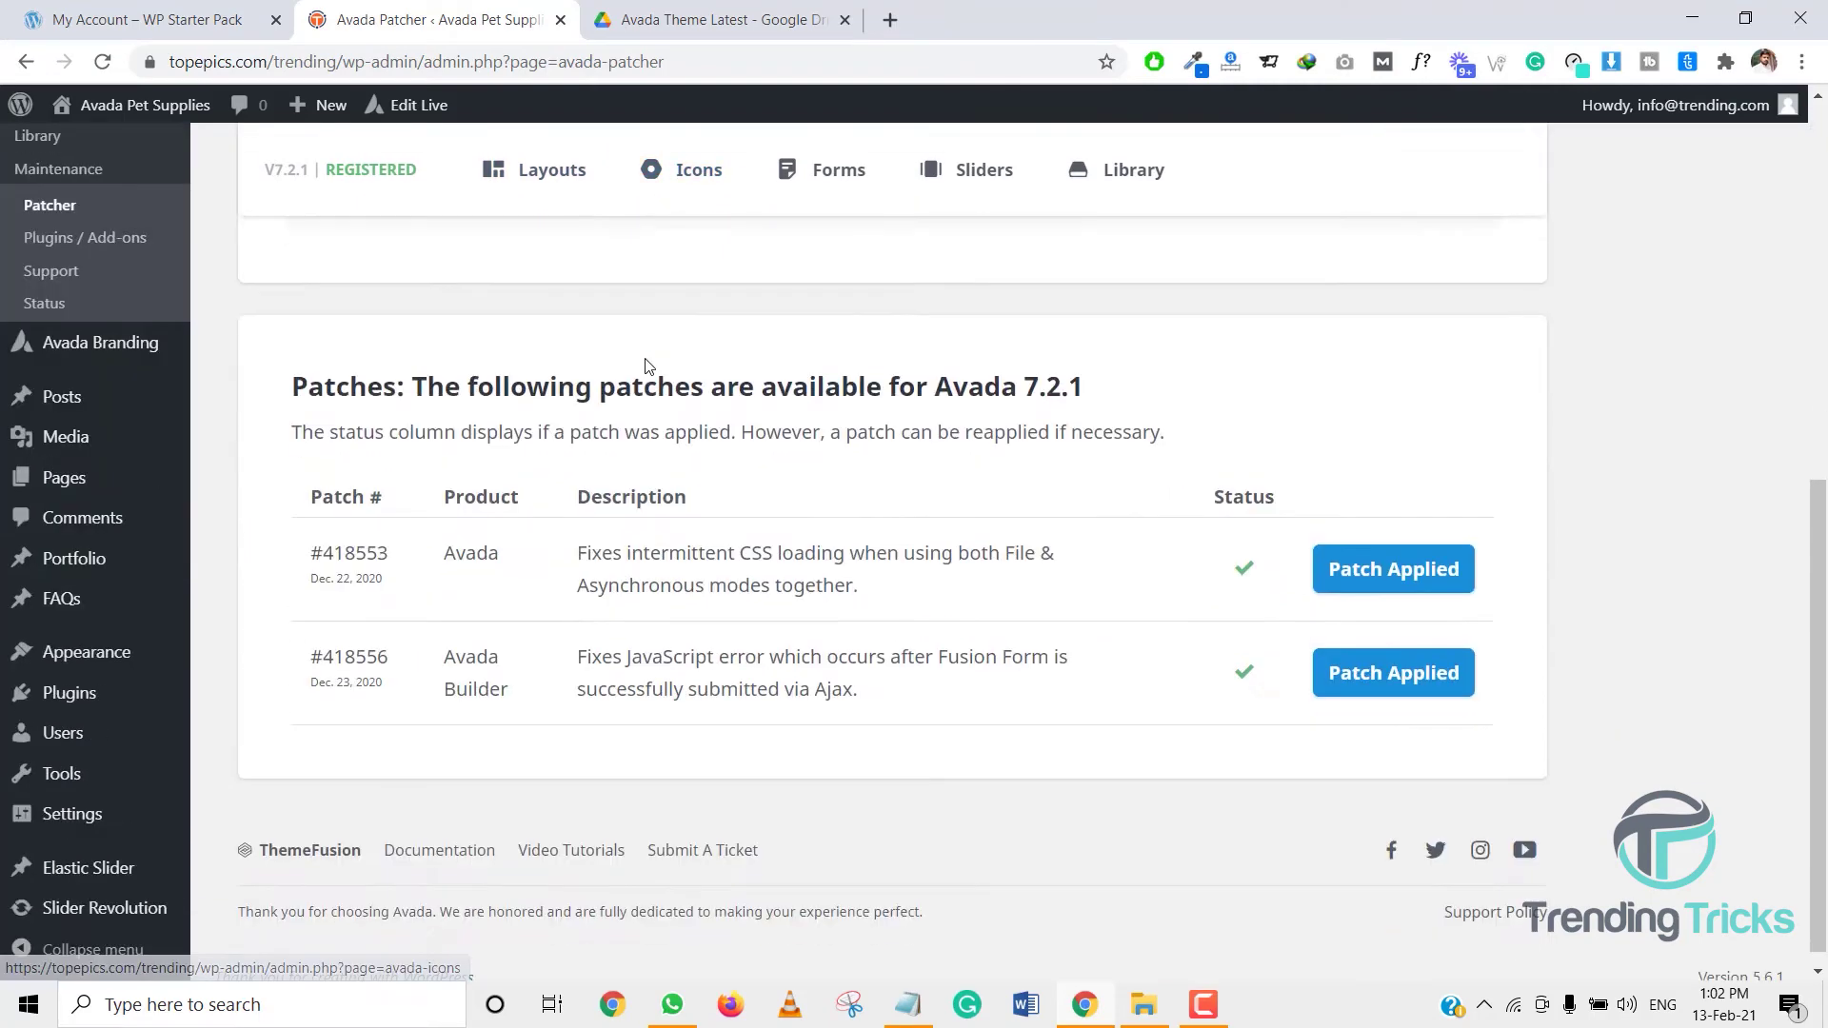
pyautogui.scroll(15, 602, 518)
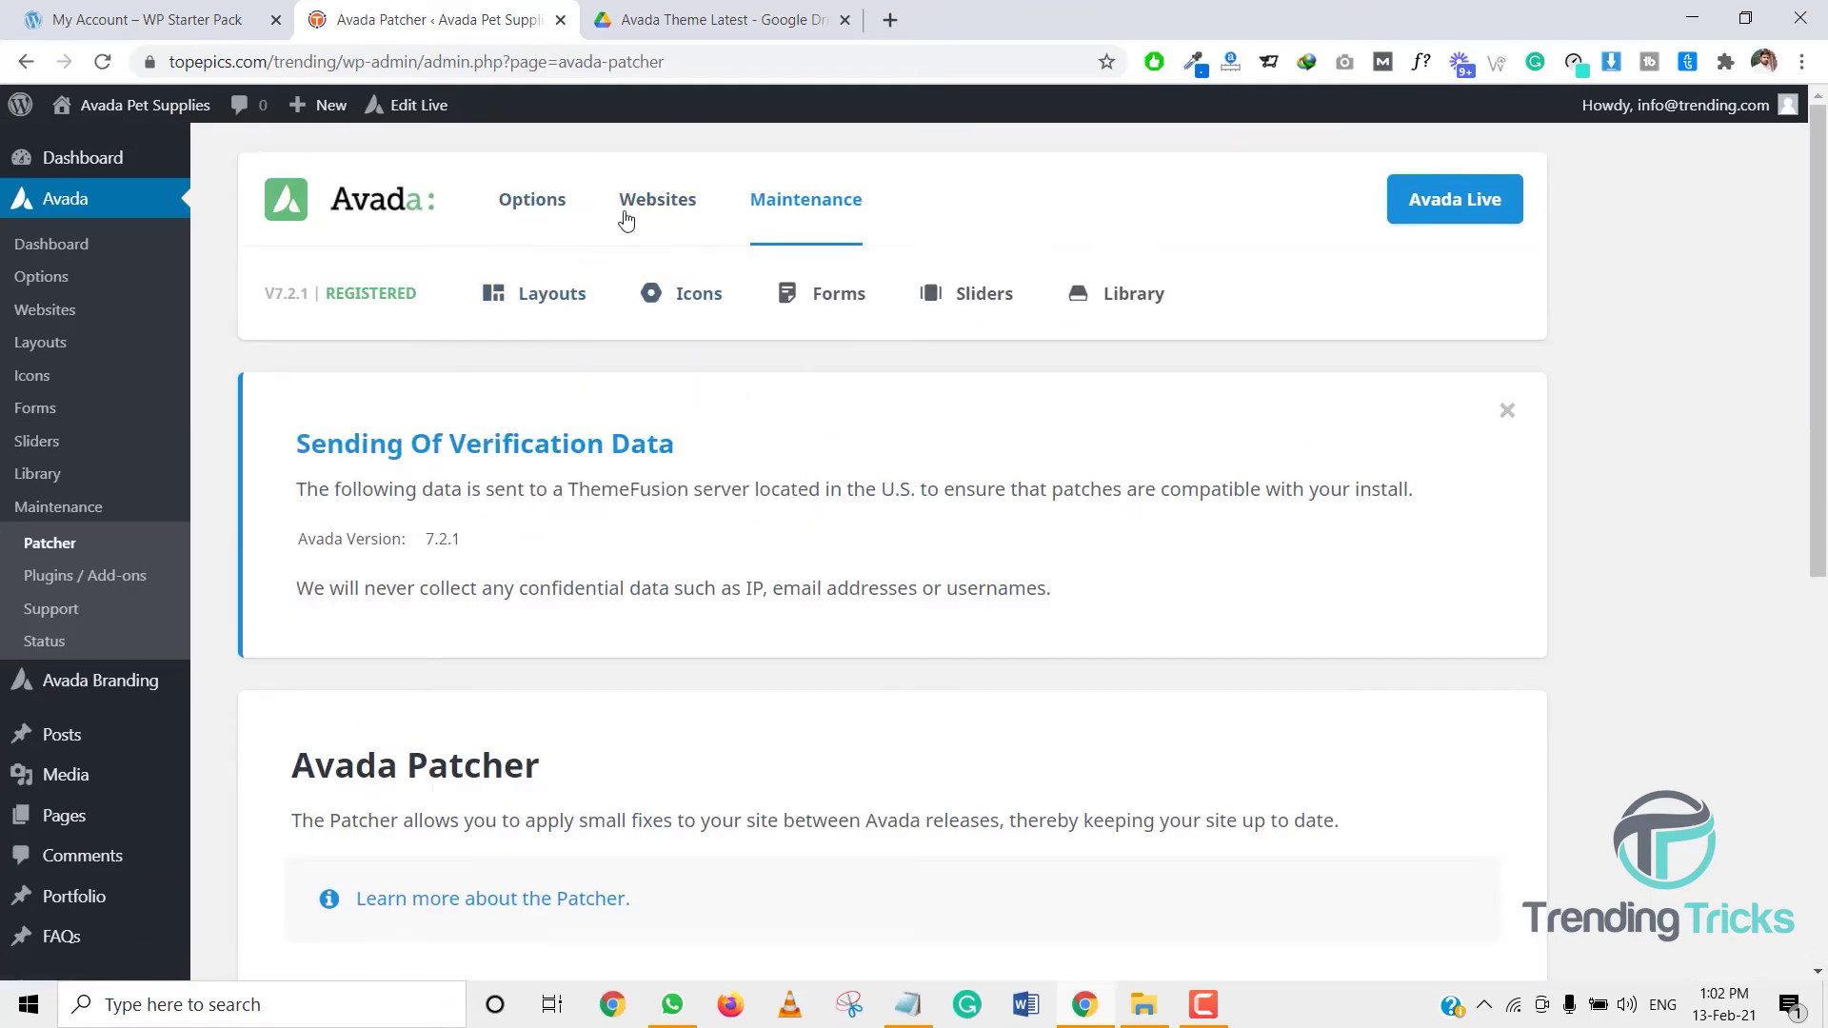
# Step: Open Avada's prebuilt websites page and look through the available demos, from Classic to Driving
pyautogui.click(655, 203)
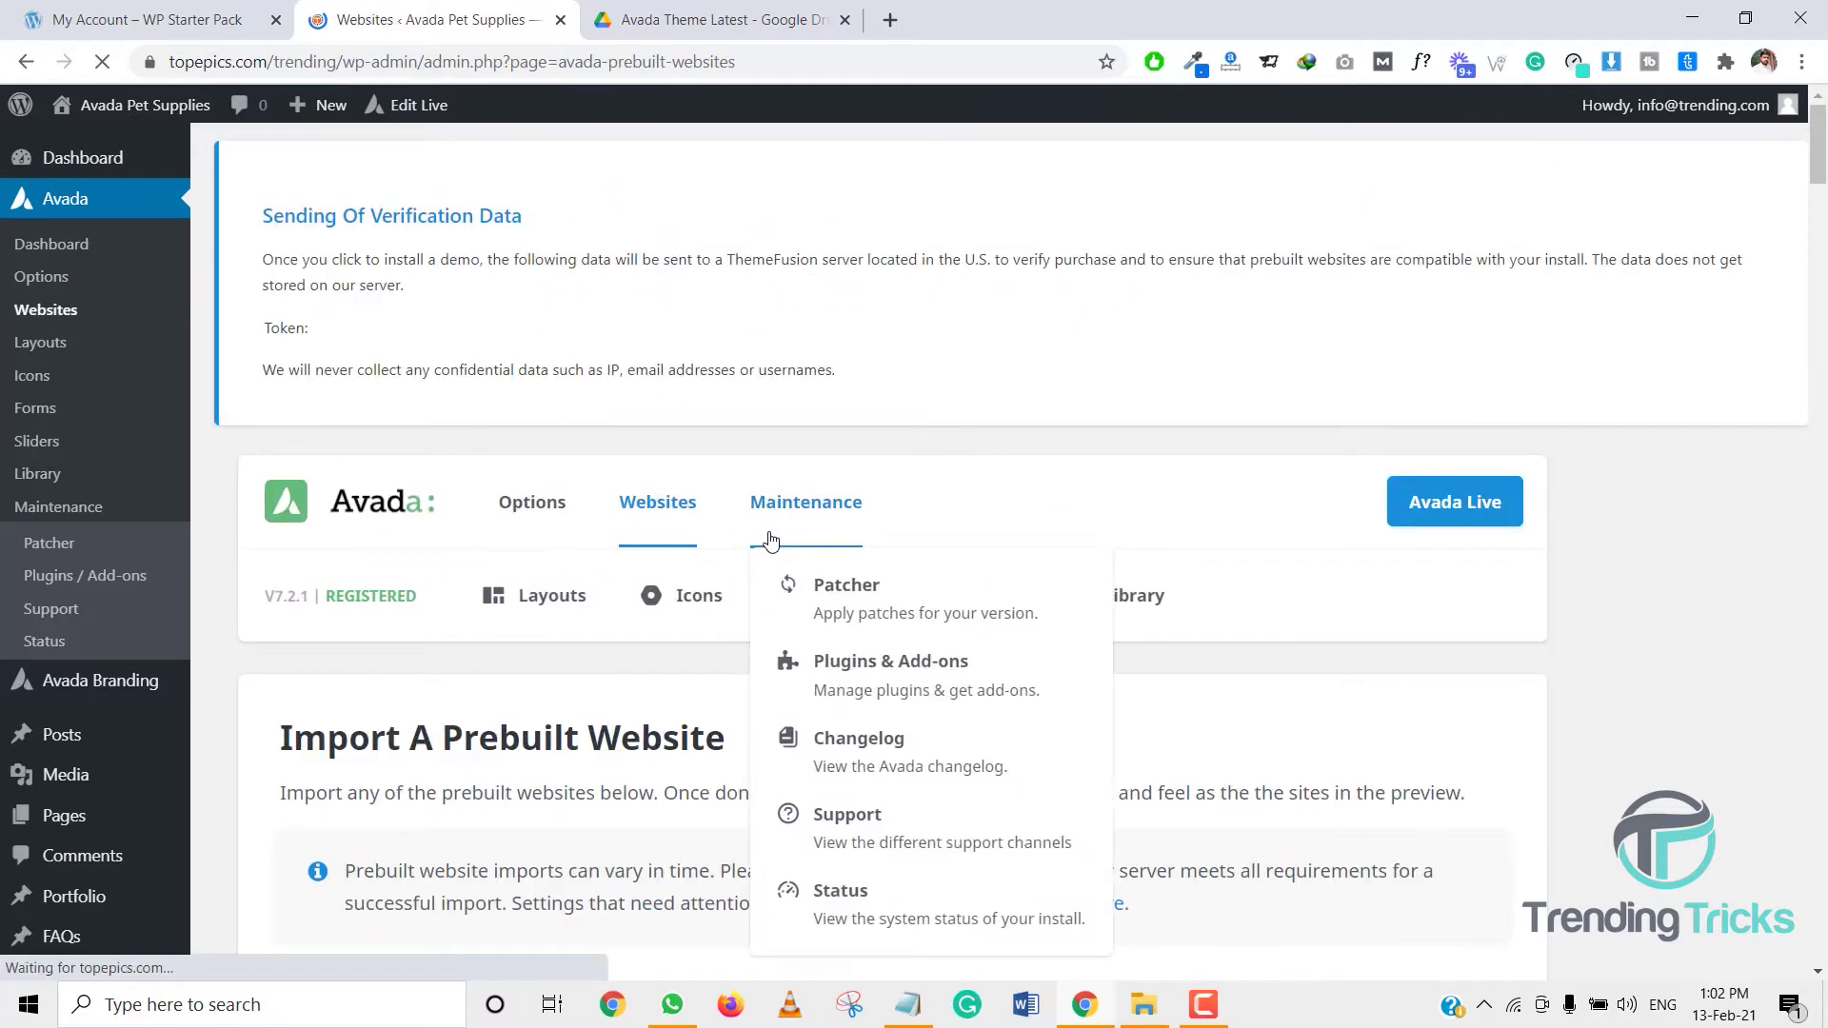
pyautogui.scroll(-3, 772, 519)
pyautogui.scroll(-1, 773, 505)
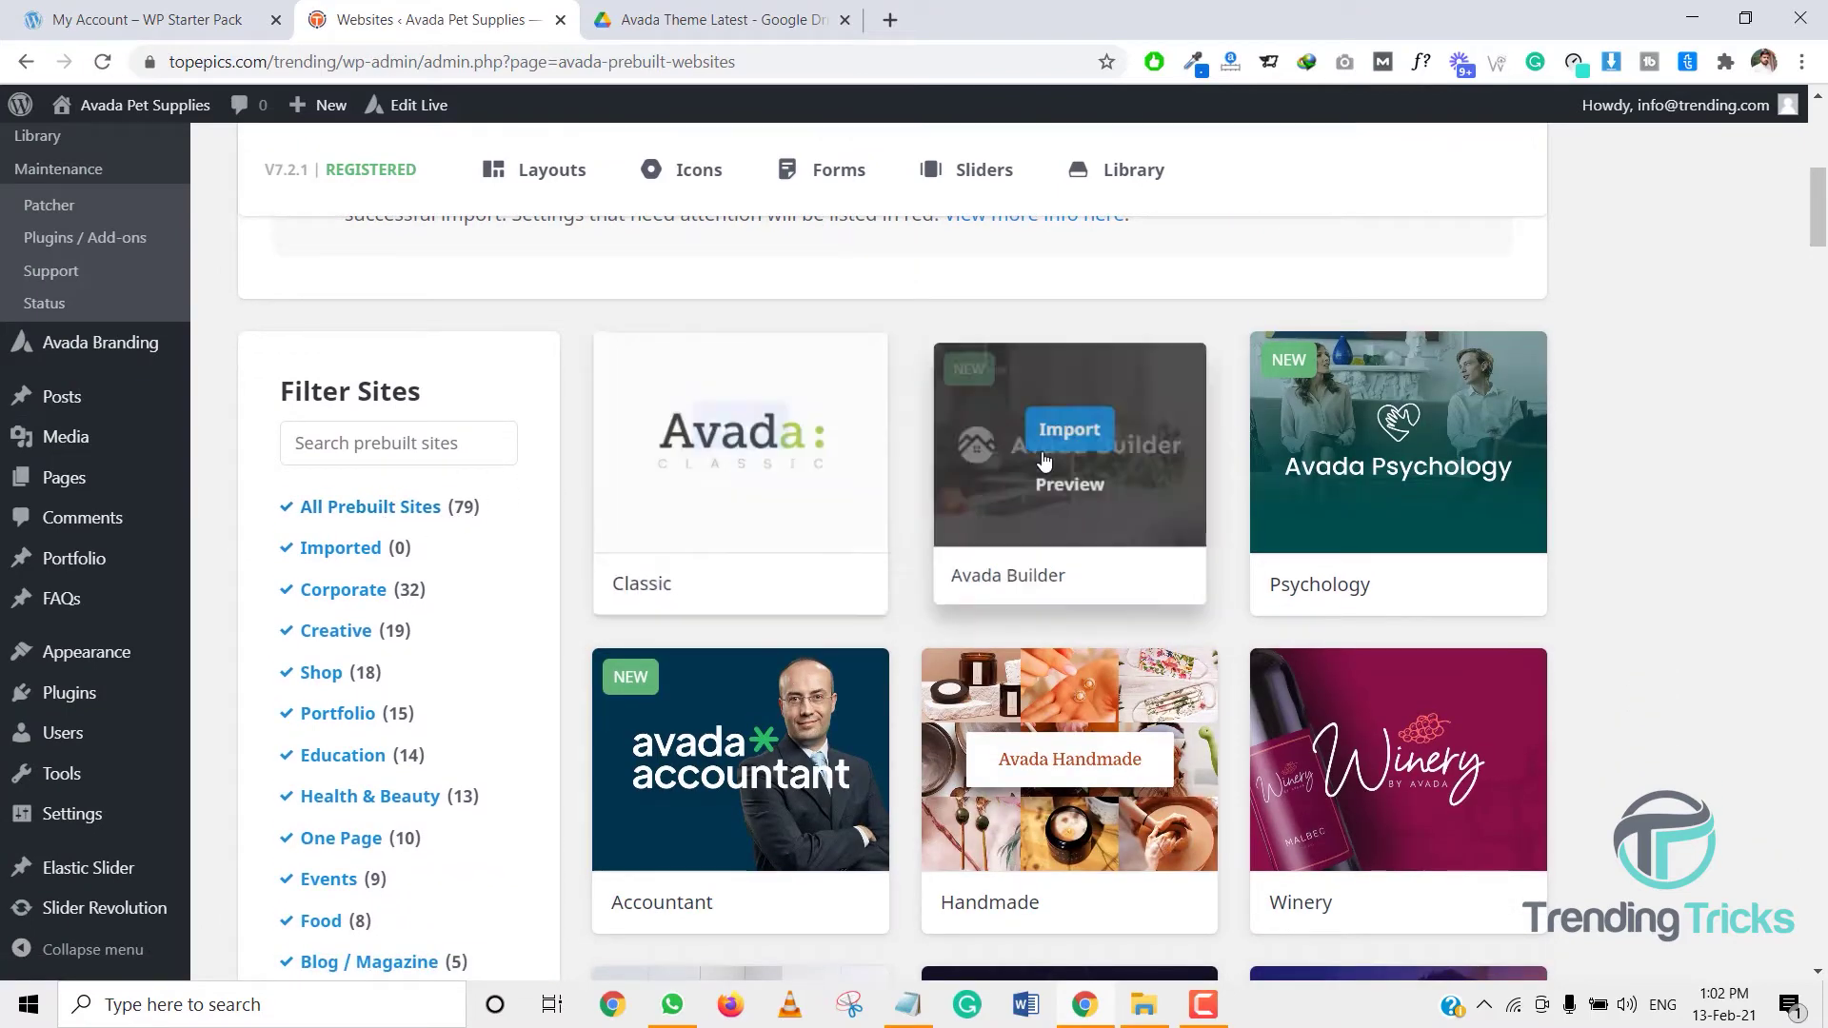
pyautogui.scroll(-5, 980, 502)
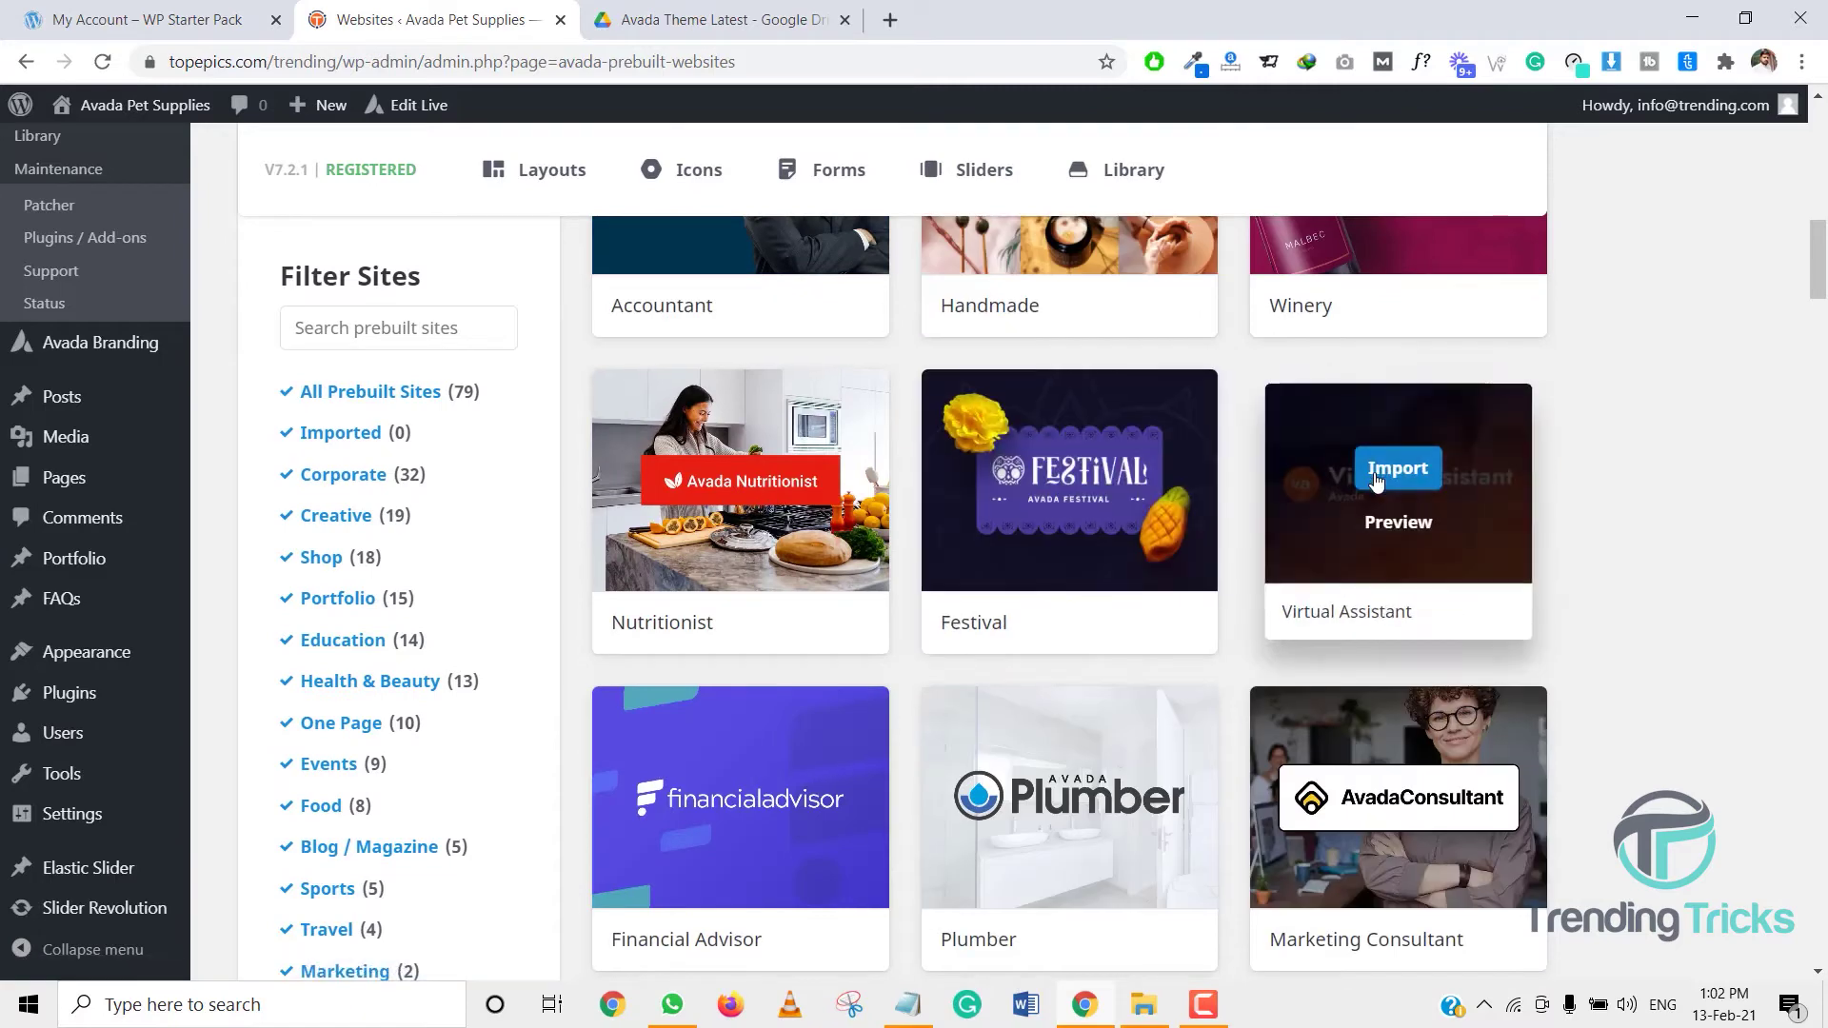
pyautogui.scroll(-3, 1399, 471)
pyautogui.scroll(-9, 838, 528)
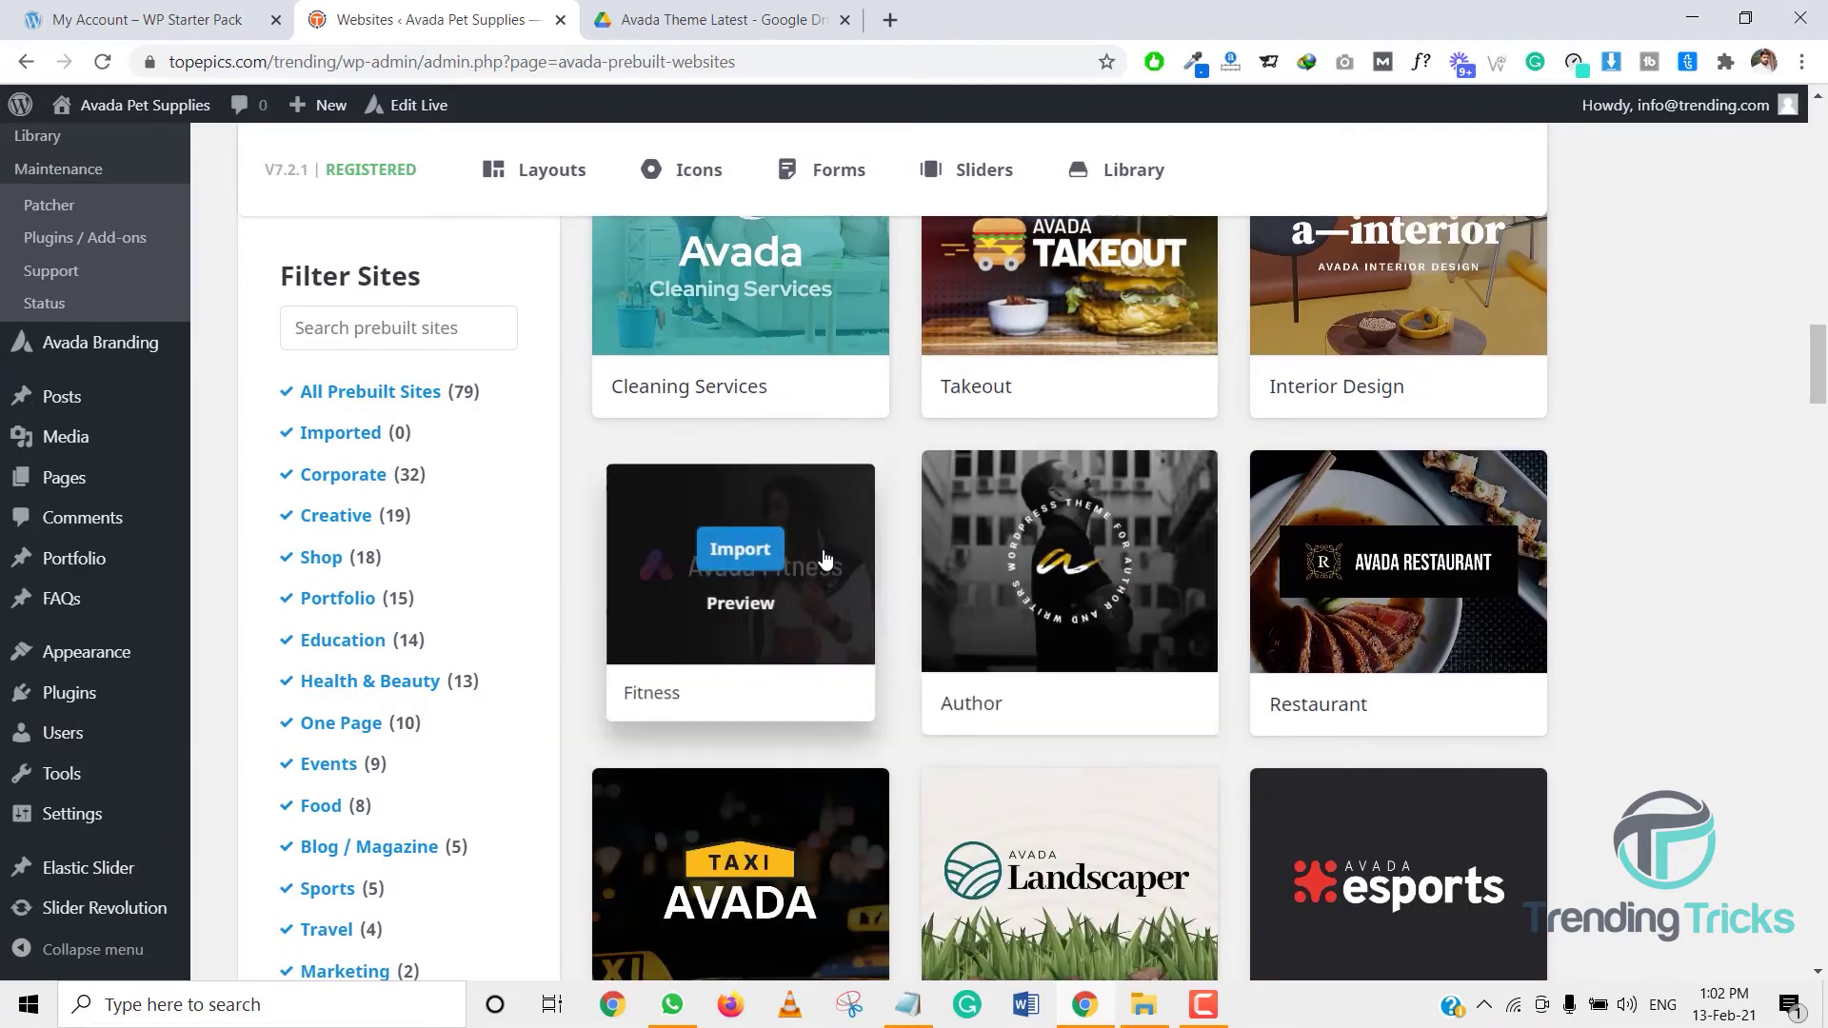
pyautogui.scroll(-4, 1095, 571)
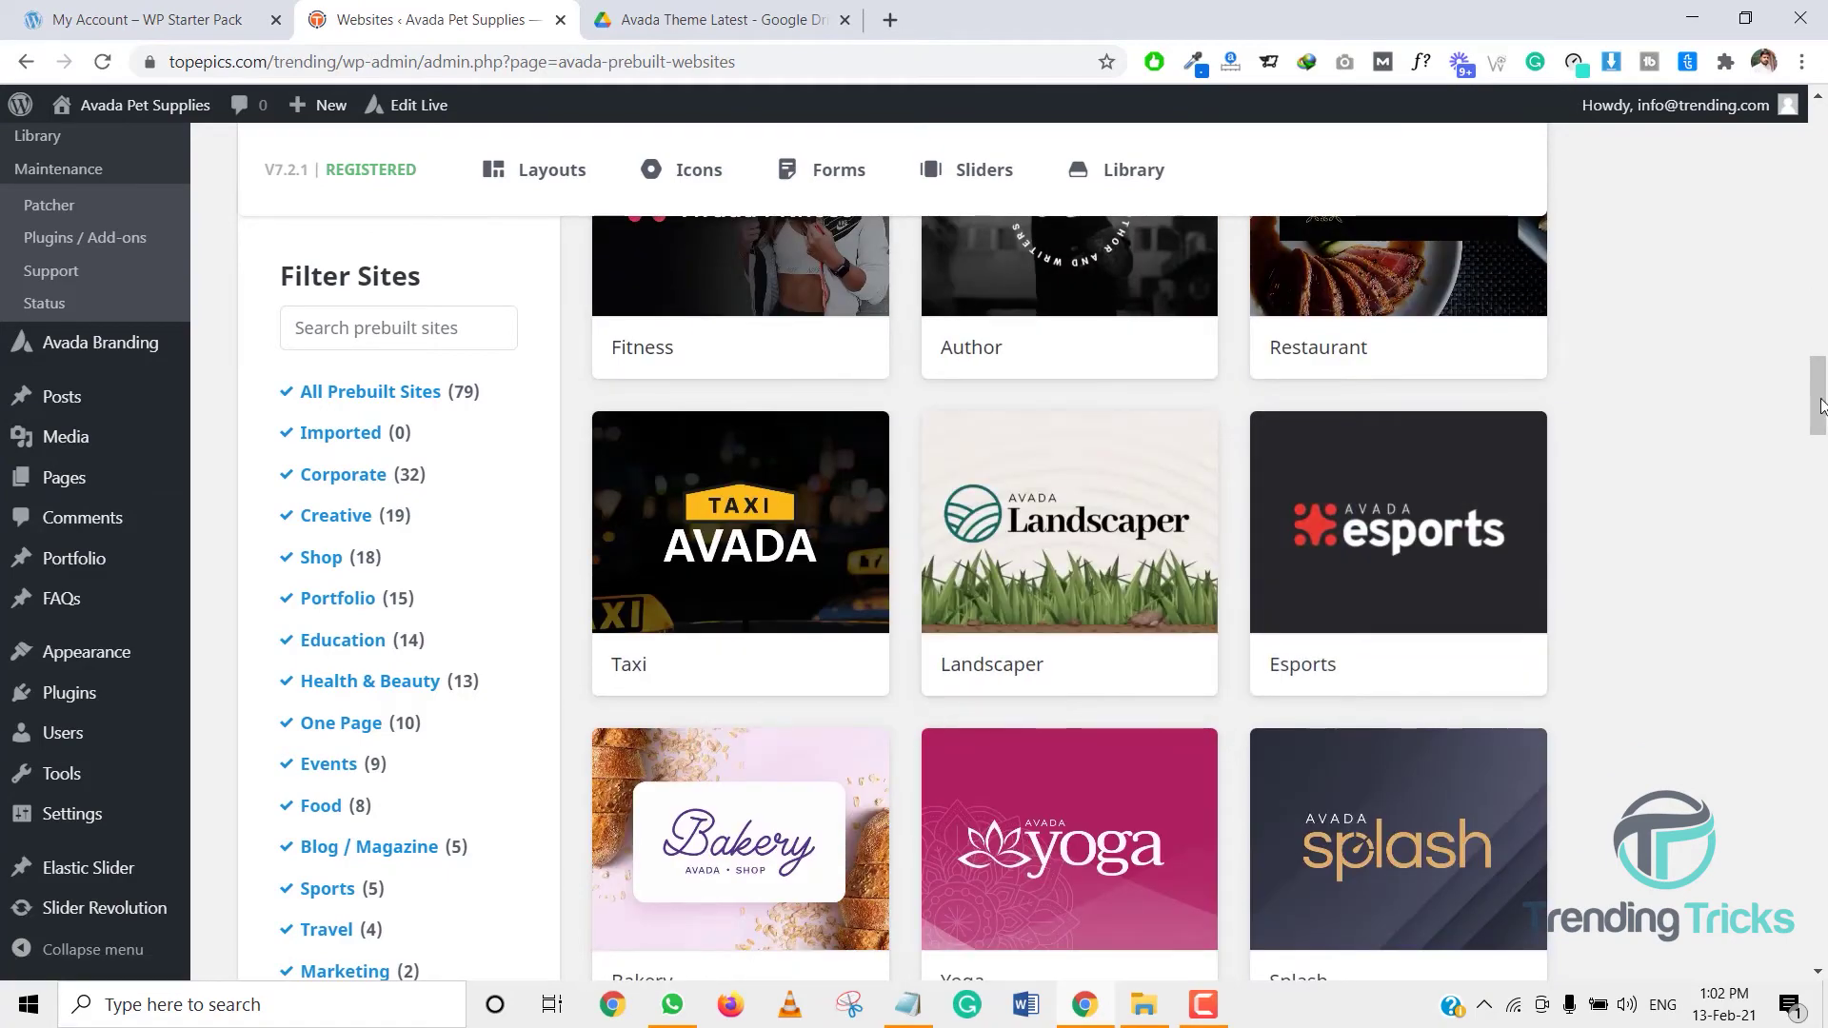
pyautogui.scroll(-9, 1253, 229)
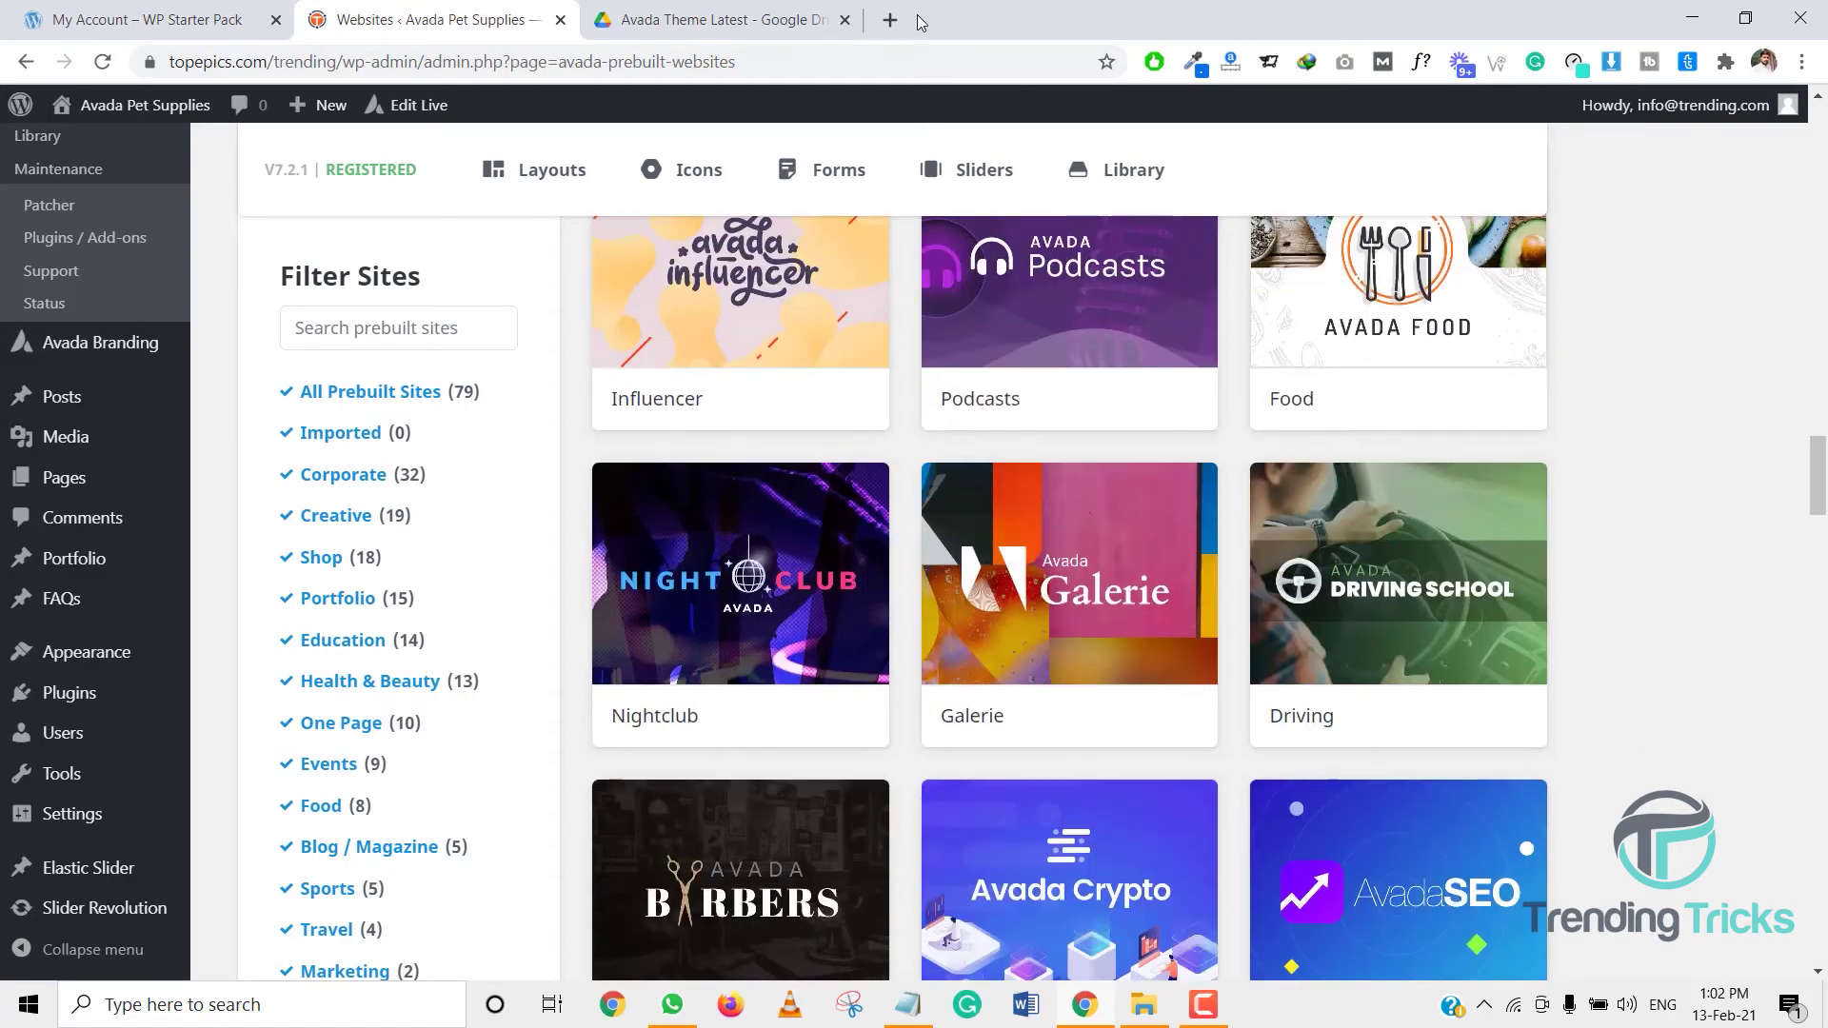
# Step: Search the web for "avada theme" in a new browser tab and open the theme's ThemeForest page
pyautogui.click(890, 20)
pyautogui.write('avai')
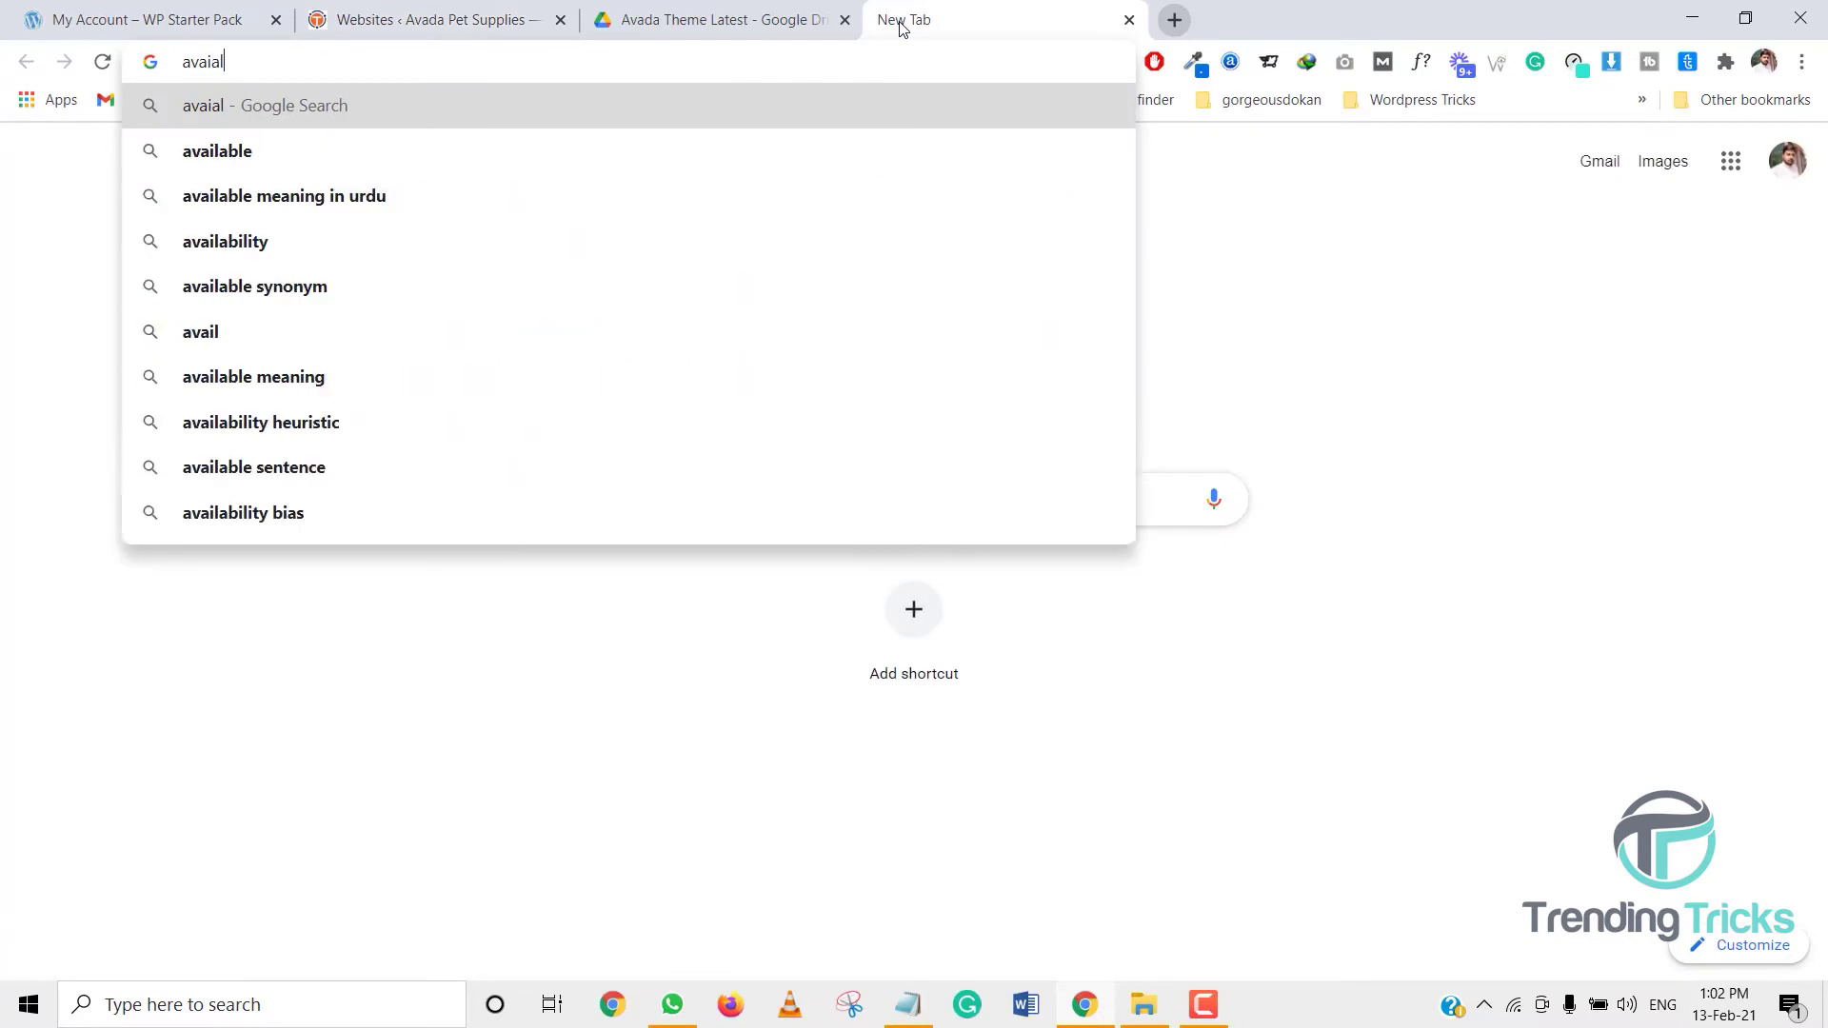
pyautogui.press('BackSpace')
pyautogui.write('da')
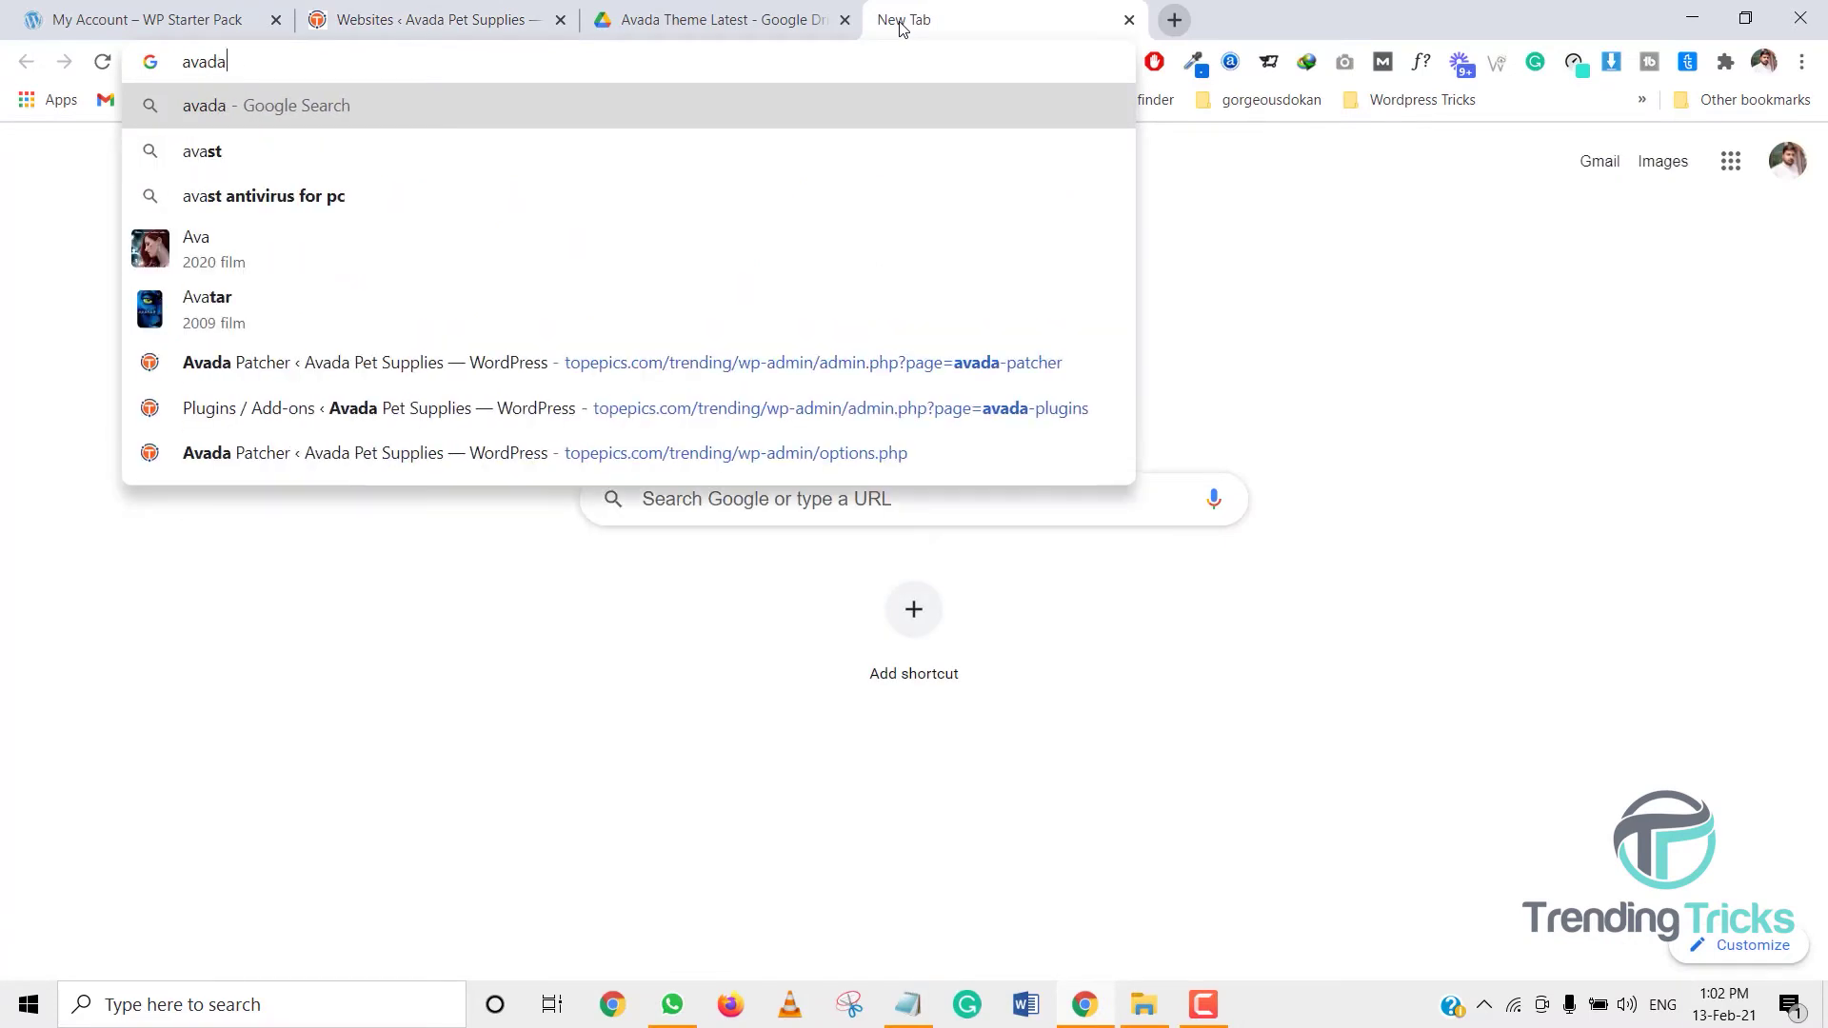
pyautogui.write(' theme')
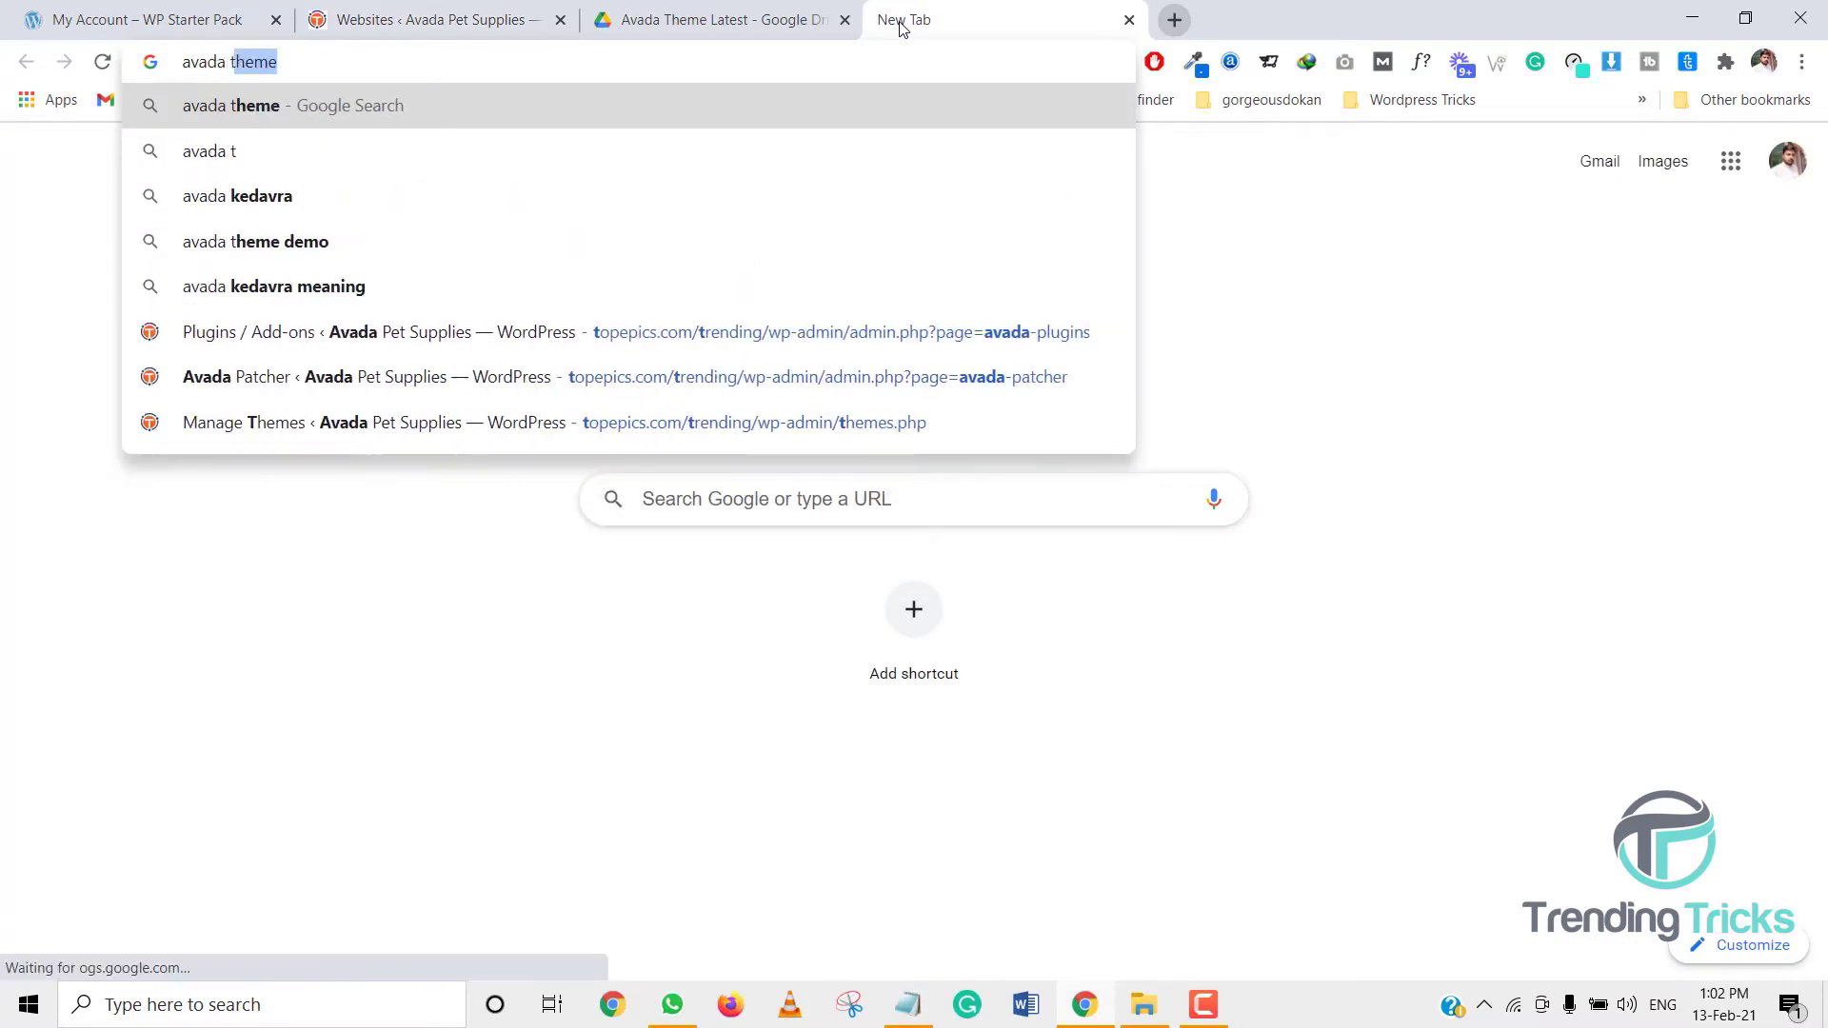
pyautogui.press('Return')
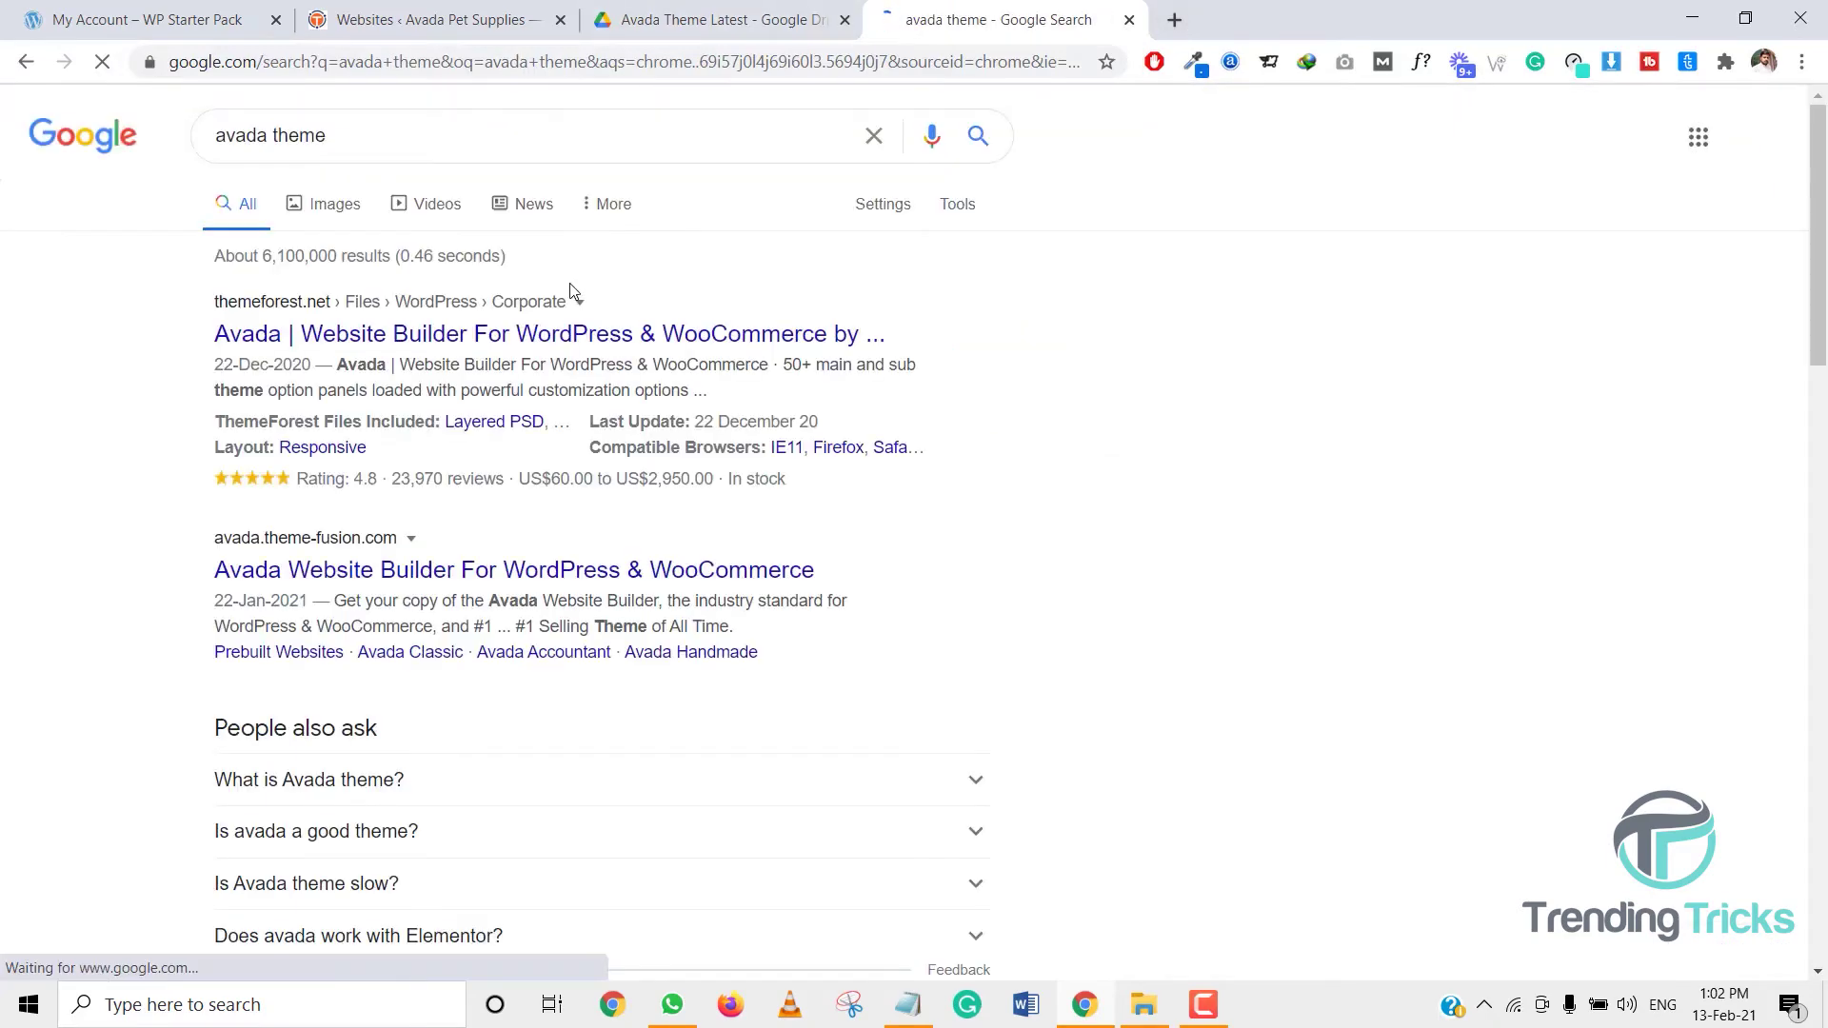
pyautogui.click(568, 338)
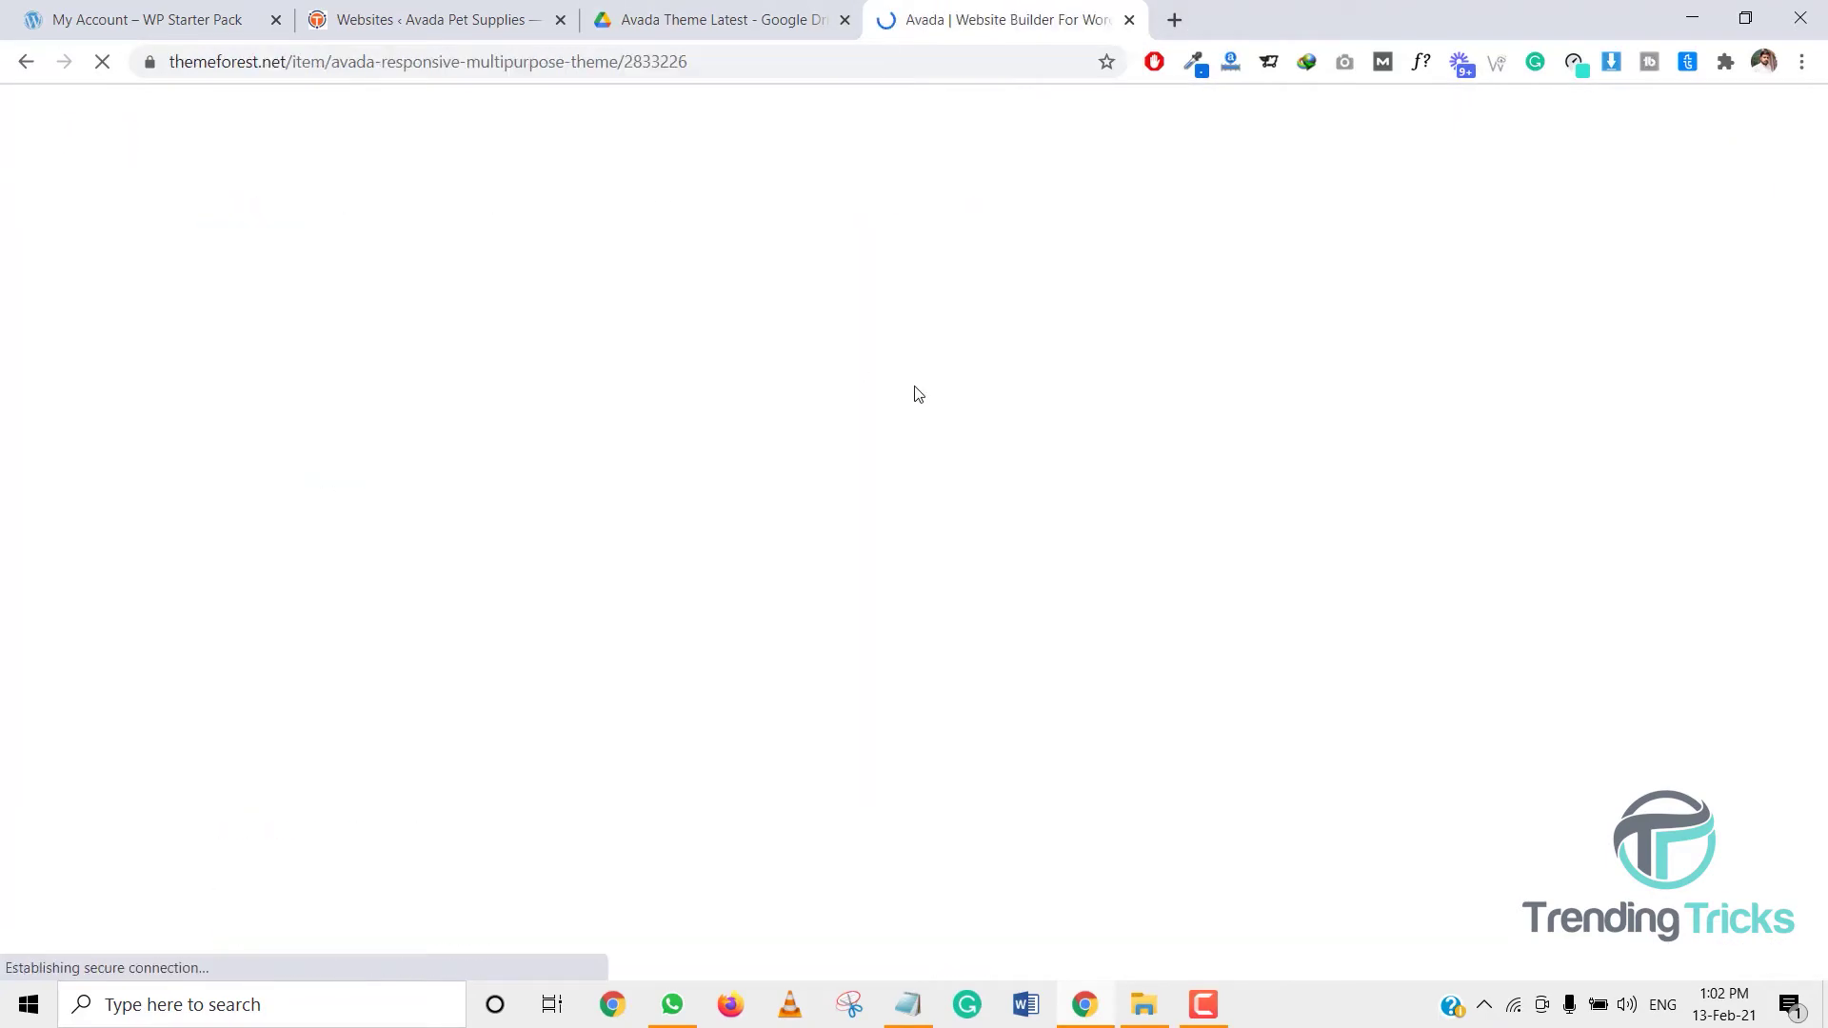
# Step: Open the theme's live preview from ThemeForest and look through it down to the Footer Builder section
pyautogui.scroll(-5, 448, 555)
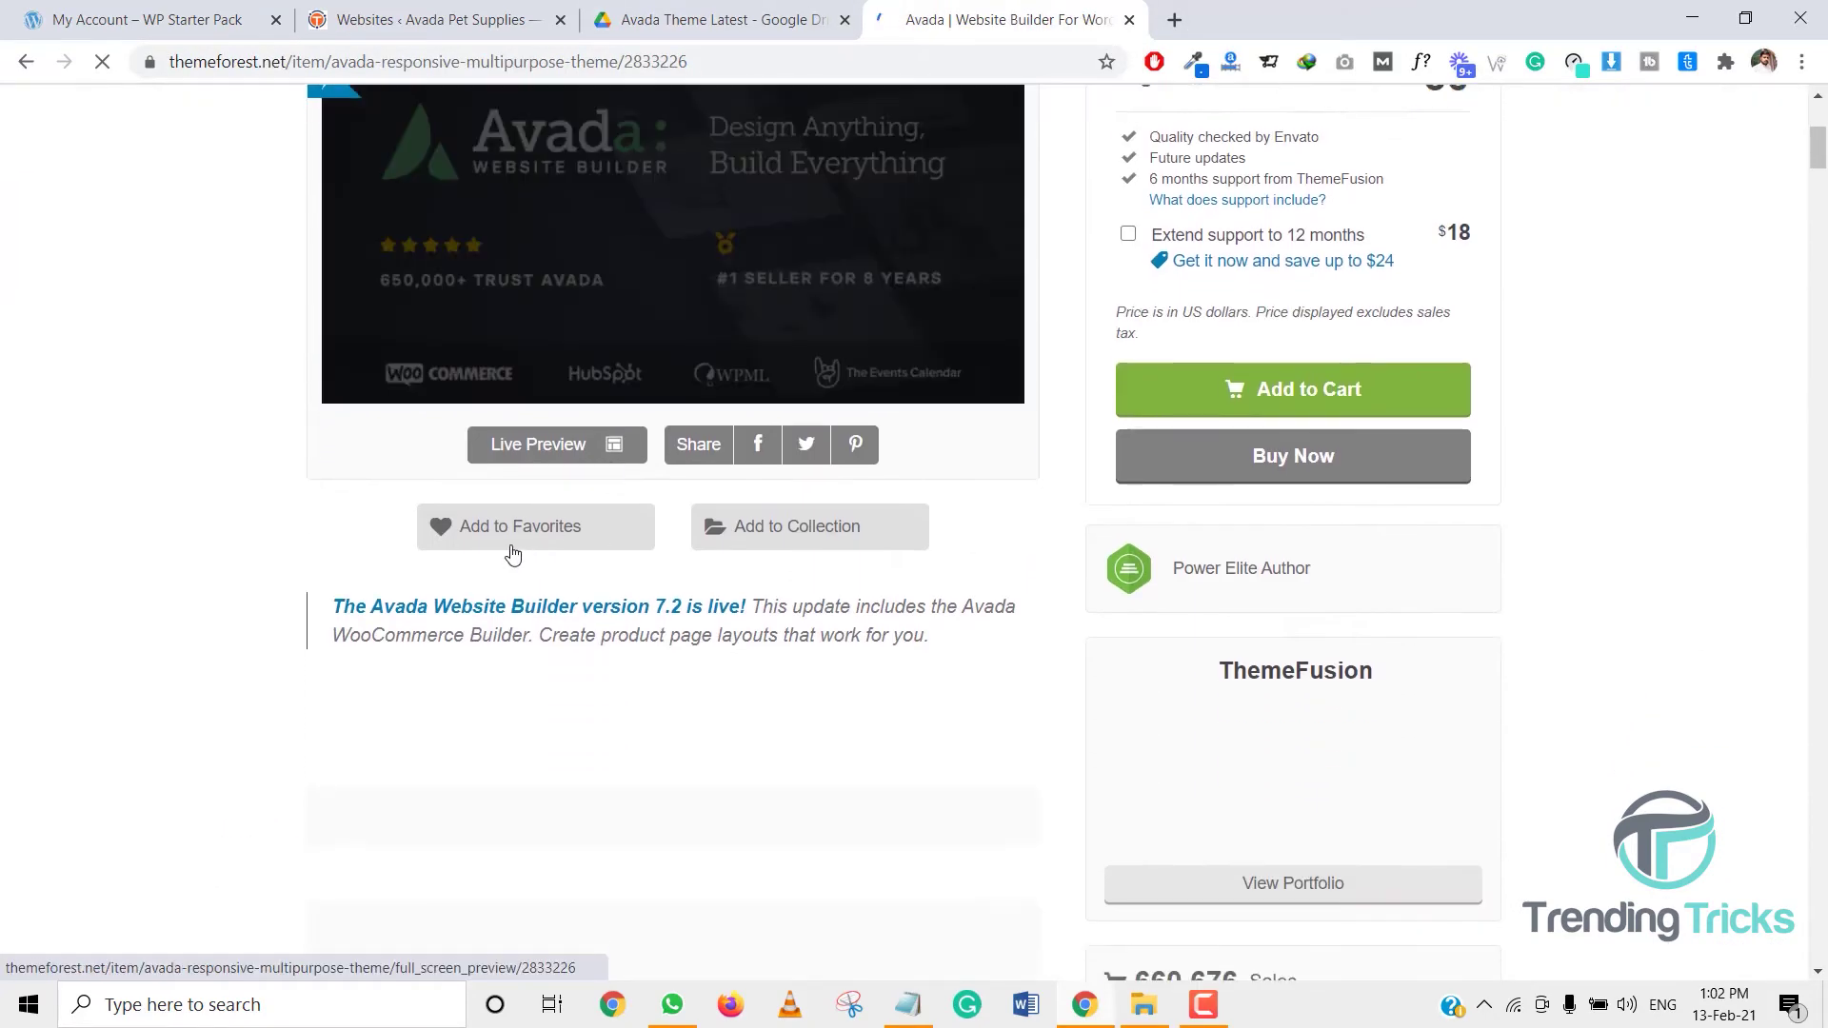
pyautogui.click(521, 447)
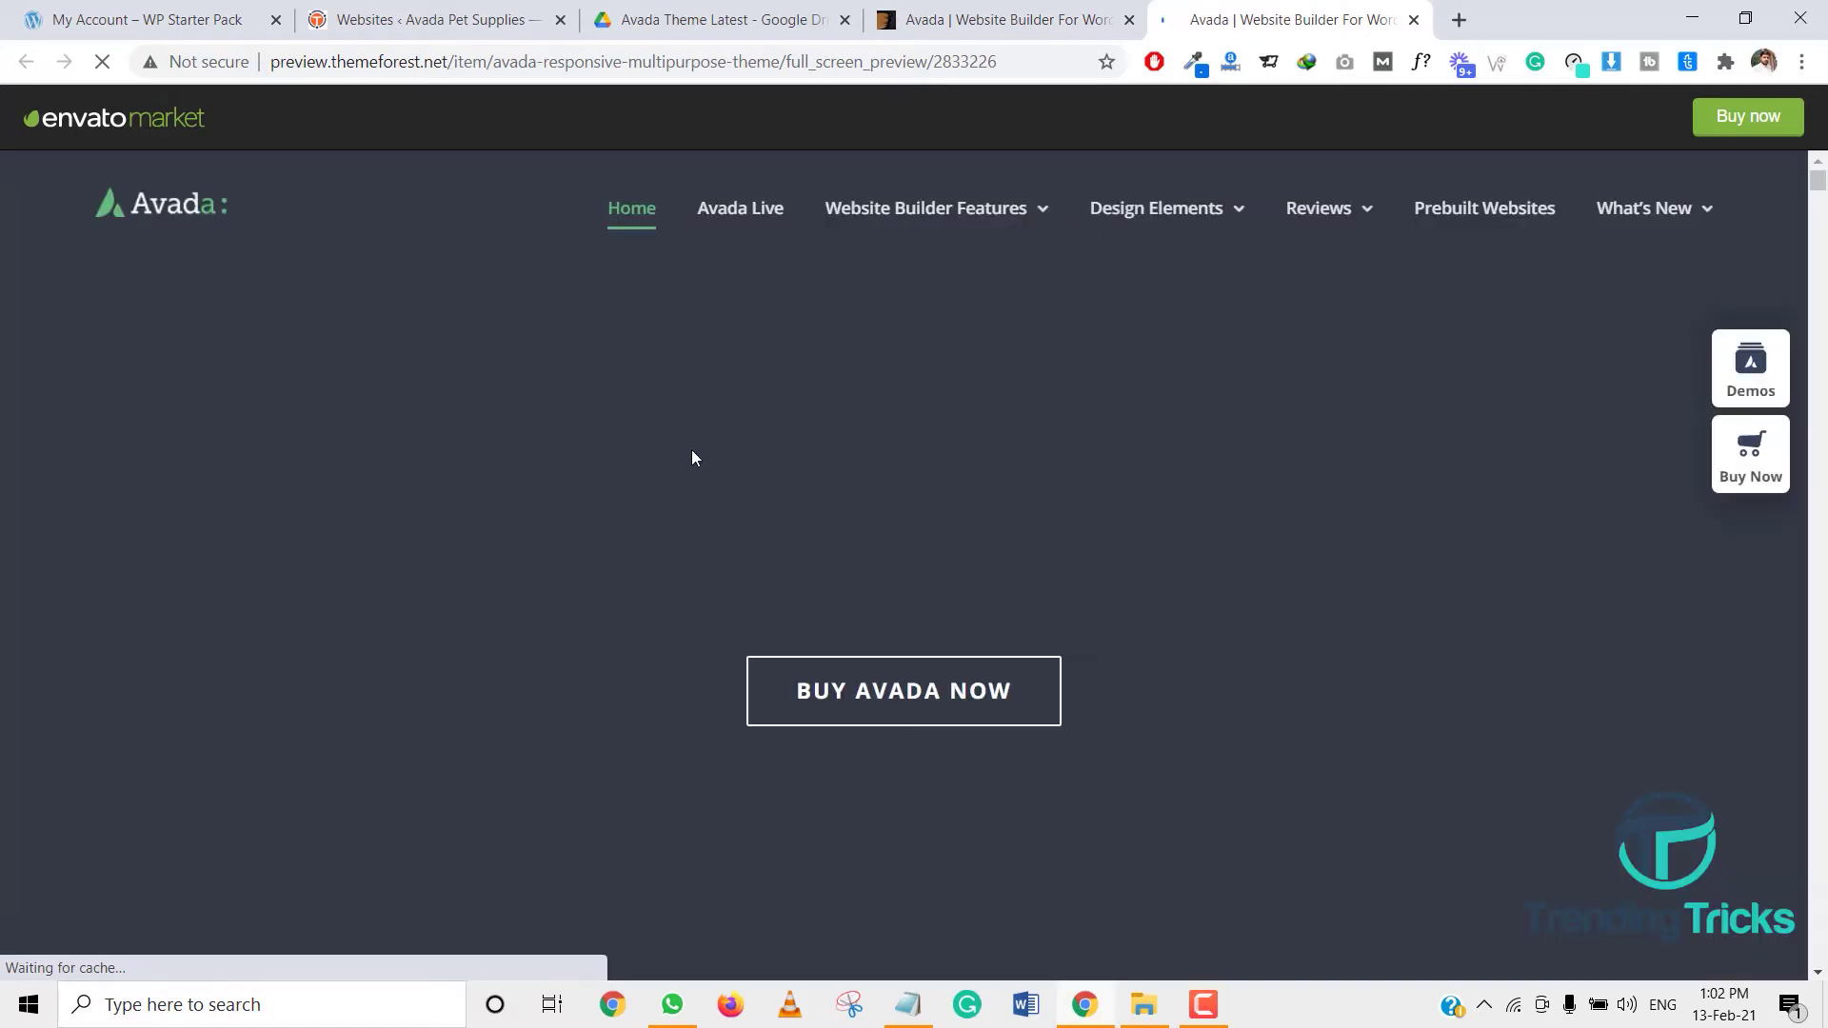
pyautogui.scroll(-5, 691, 453)
pyautogui.scroll(-8, 693, 466)
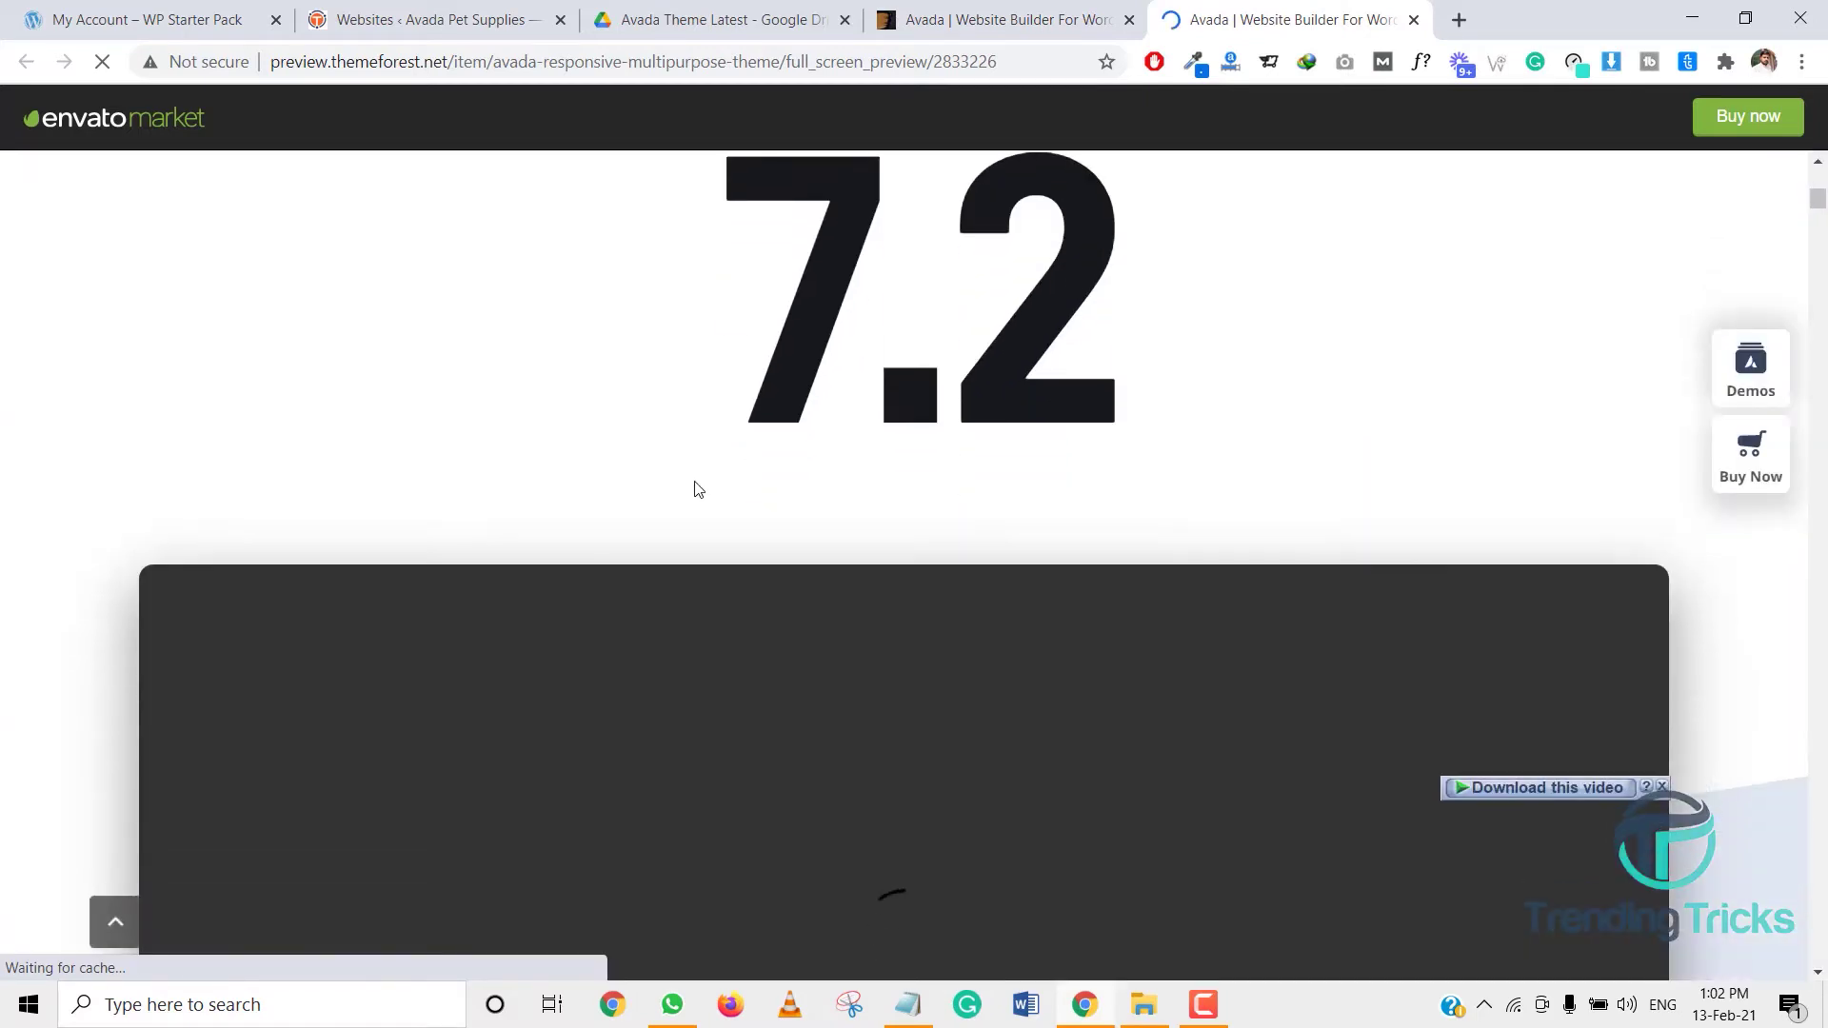
pyautogui.scroll(-4, 619, 574)
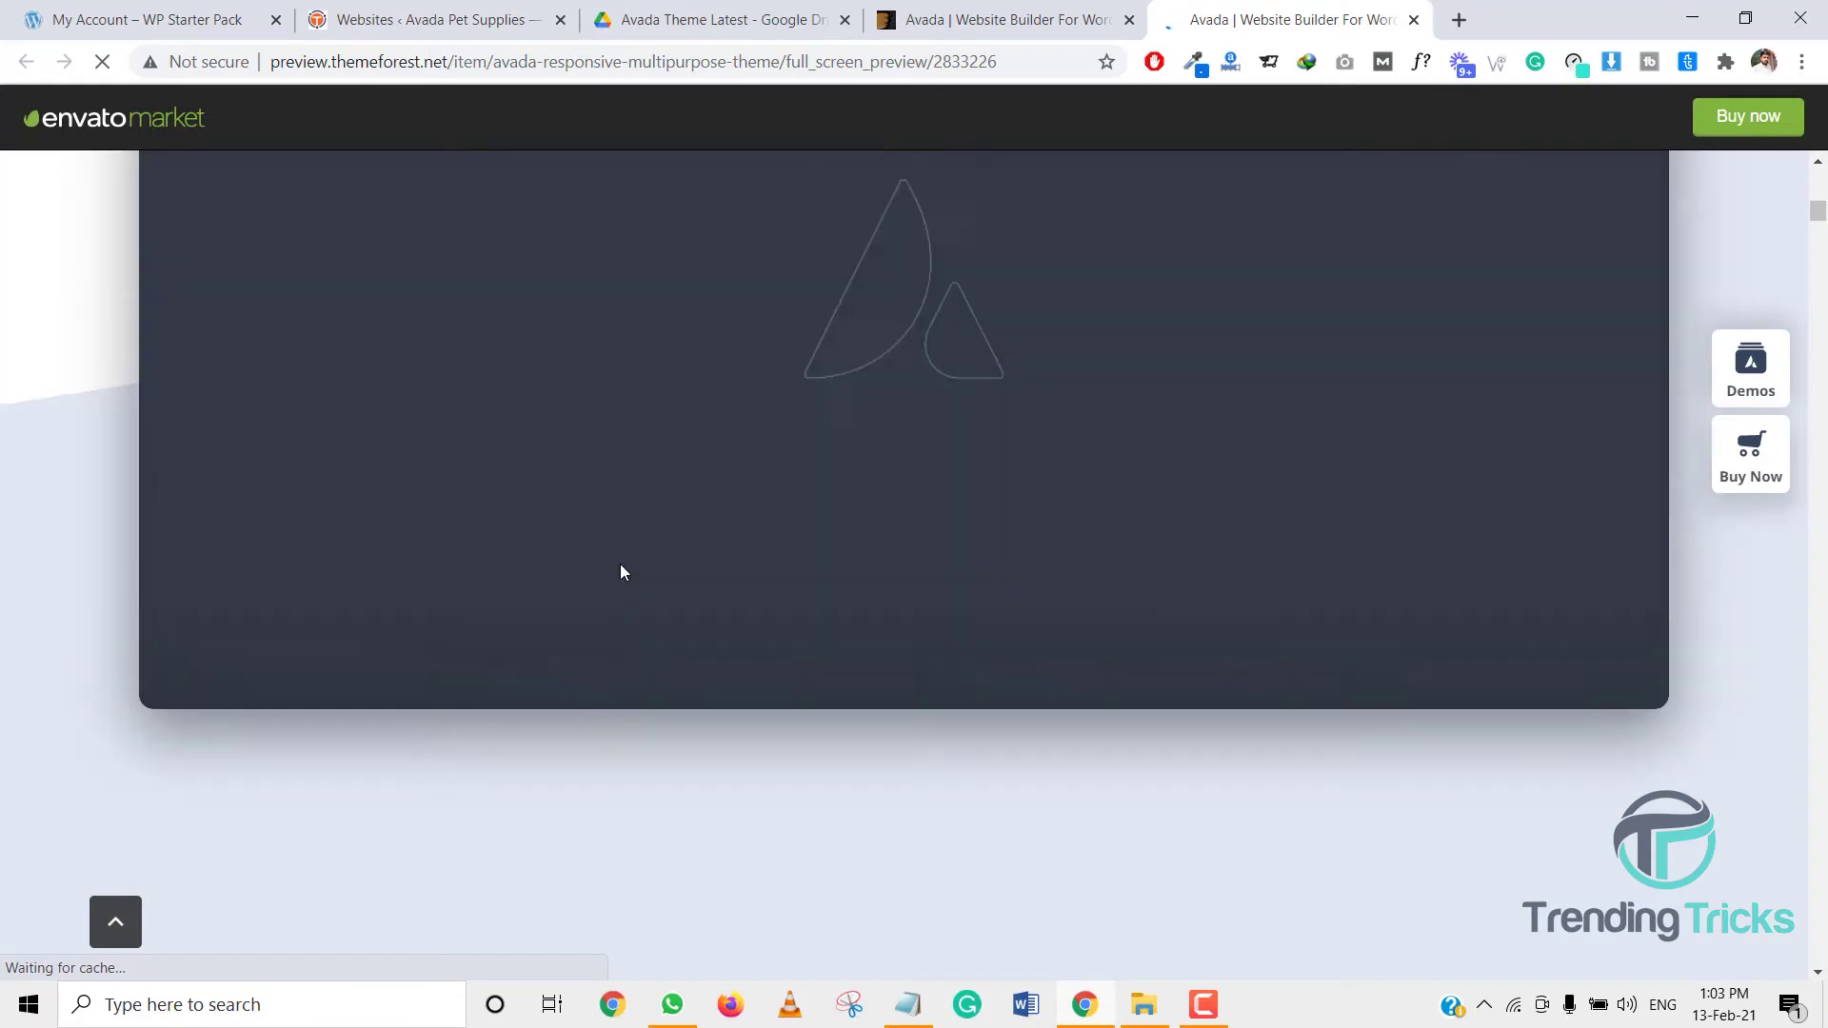
pyautogui.scroll(-10, 709, 610)
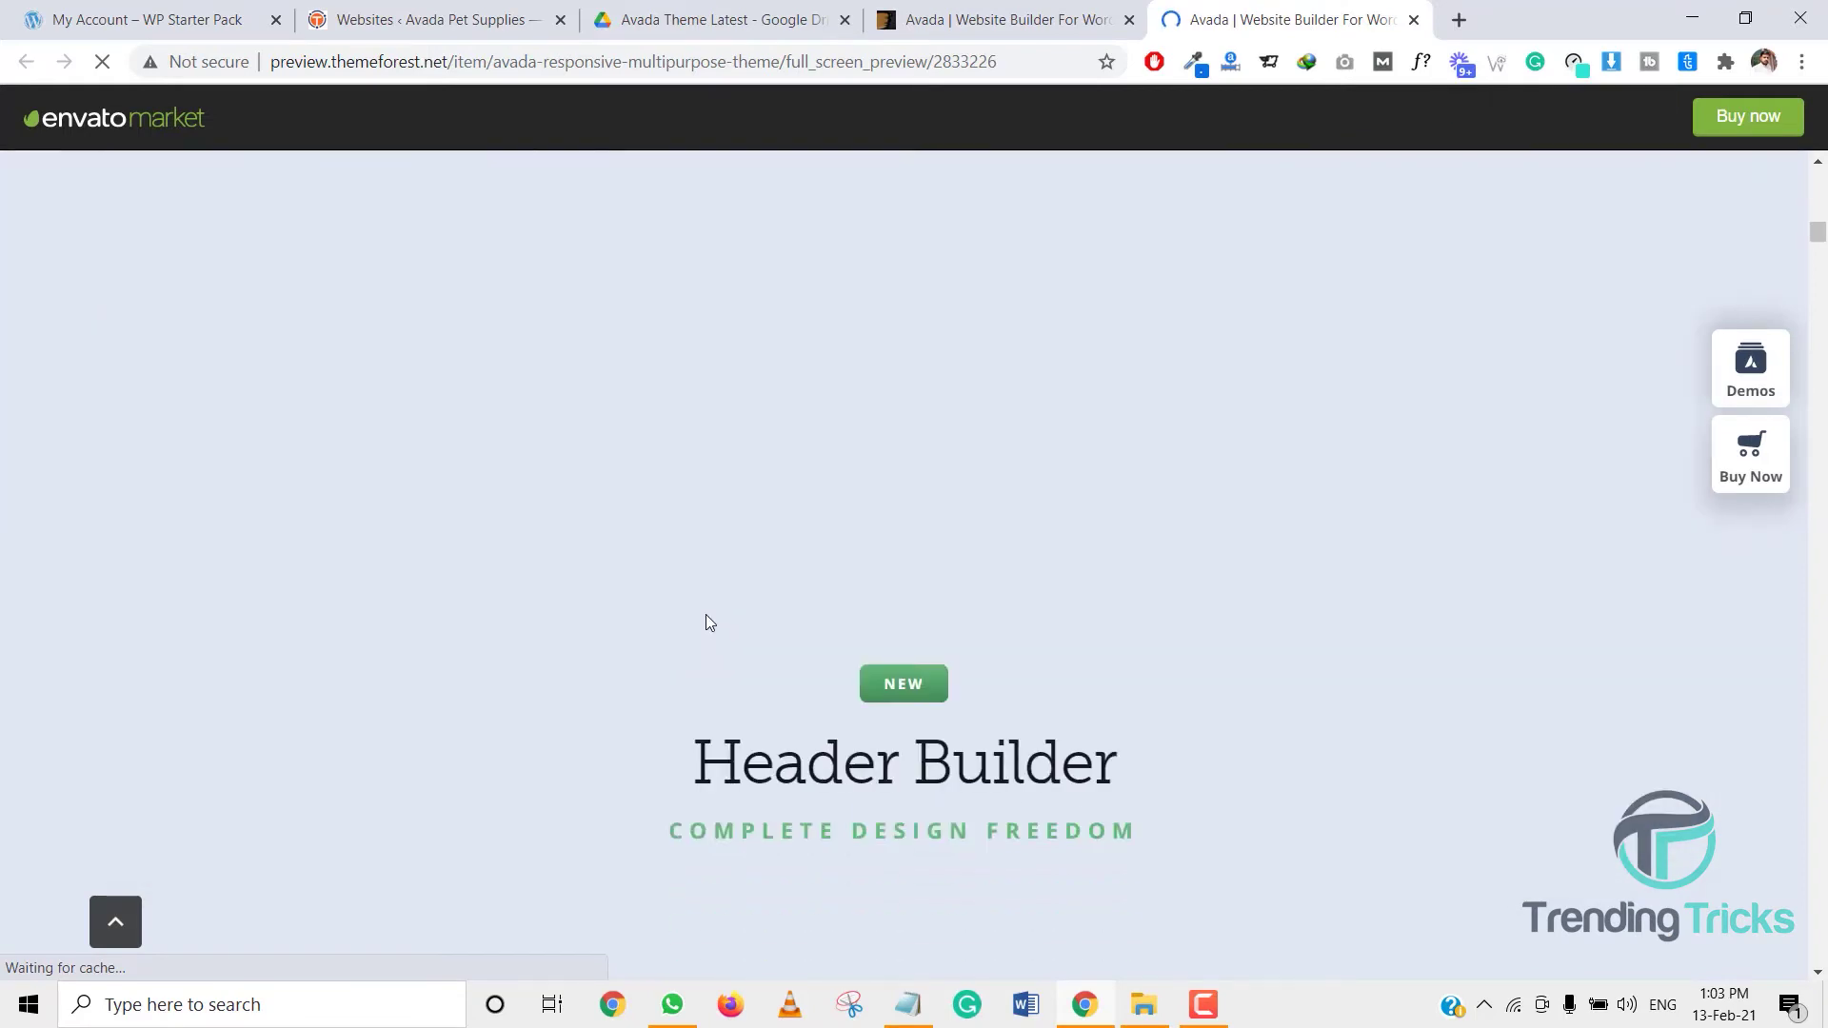
pyautogui.scroll(-10, 705, 628)
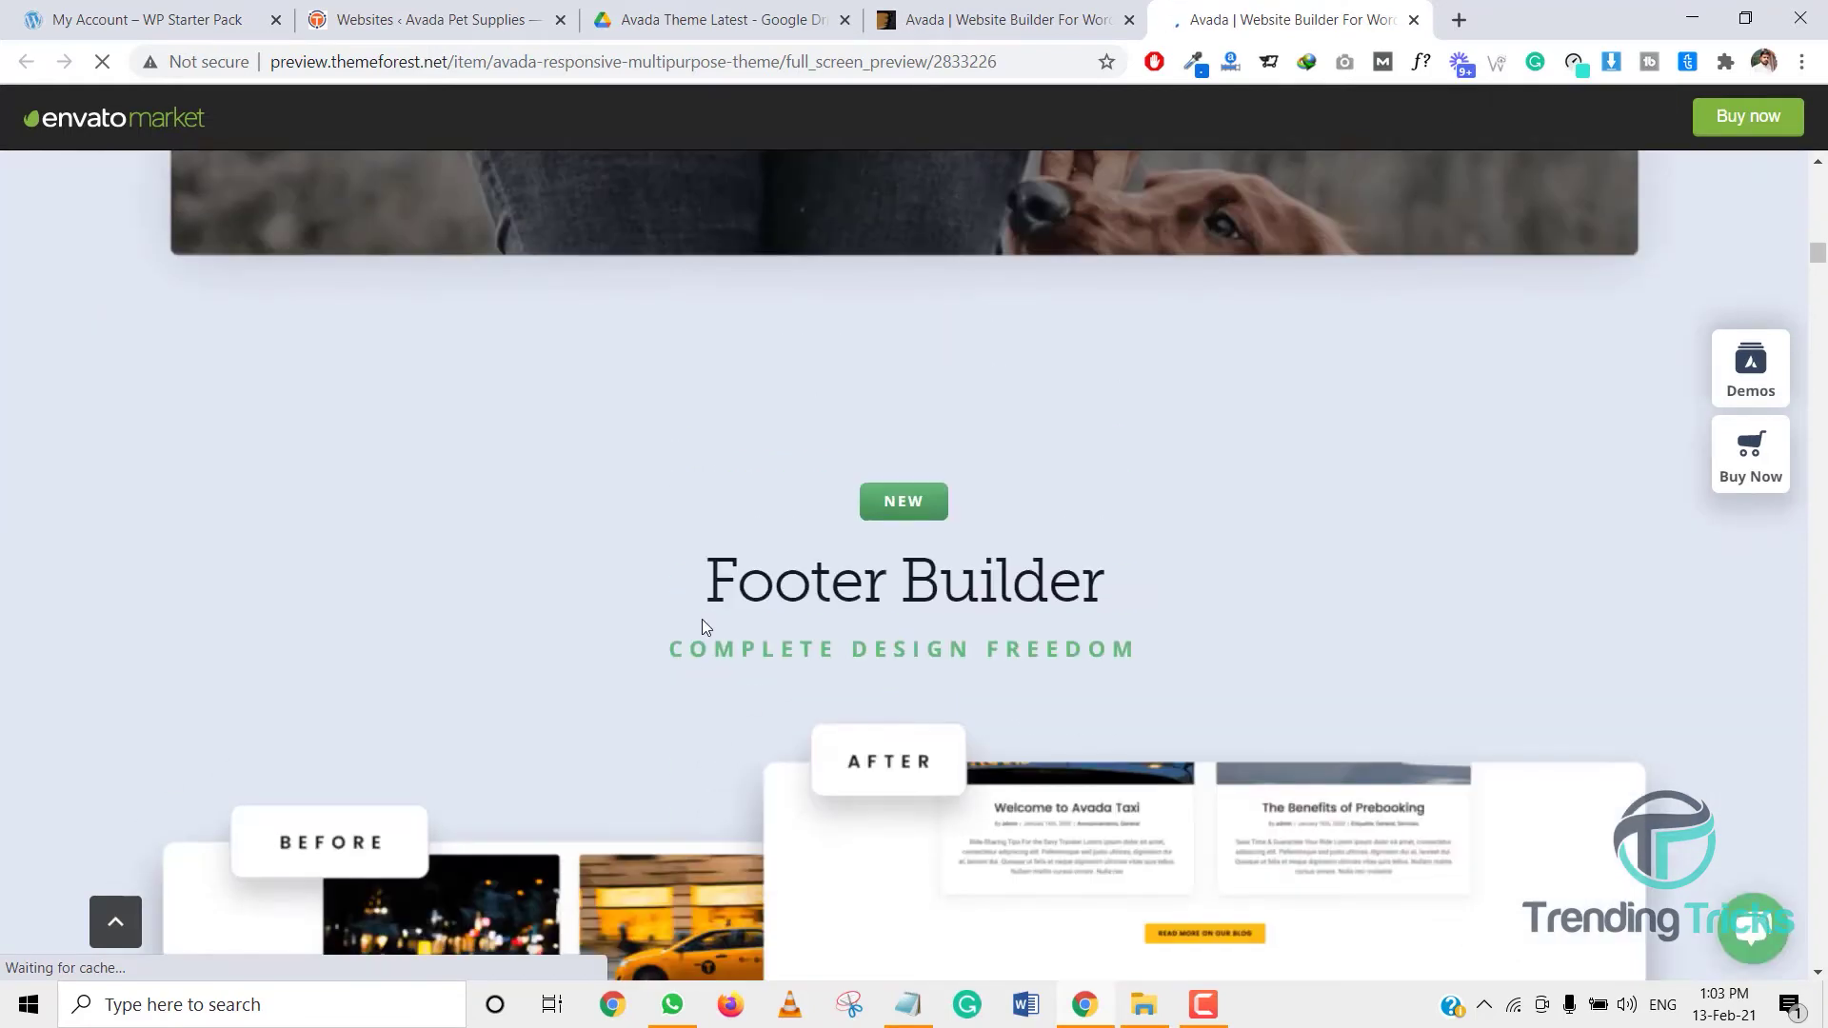
# Step: Highlight the Footer Builder heading in the live preview, then clear the selection beside the before-and-after footer example
pyautogui.scroll(10, 705, 621)
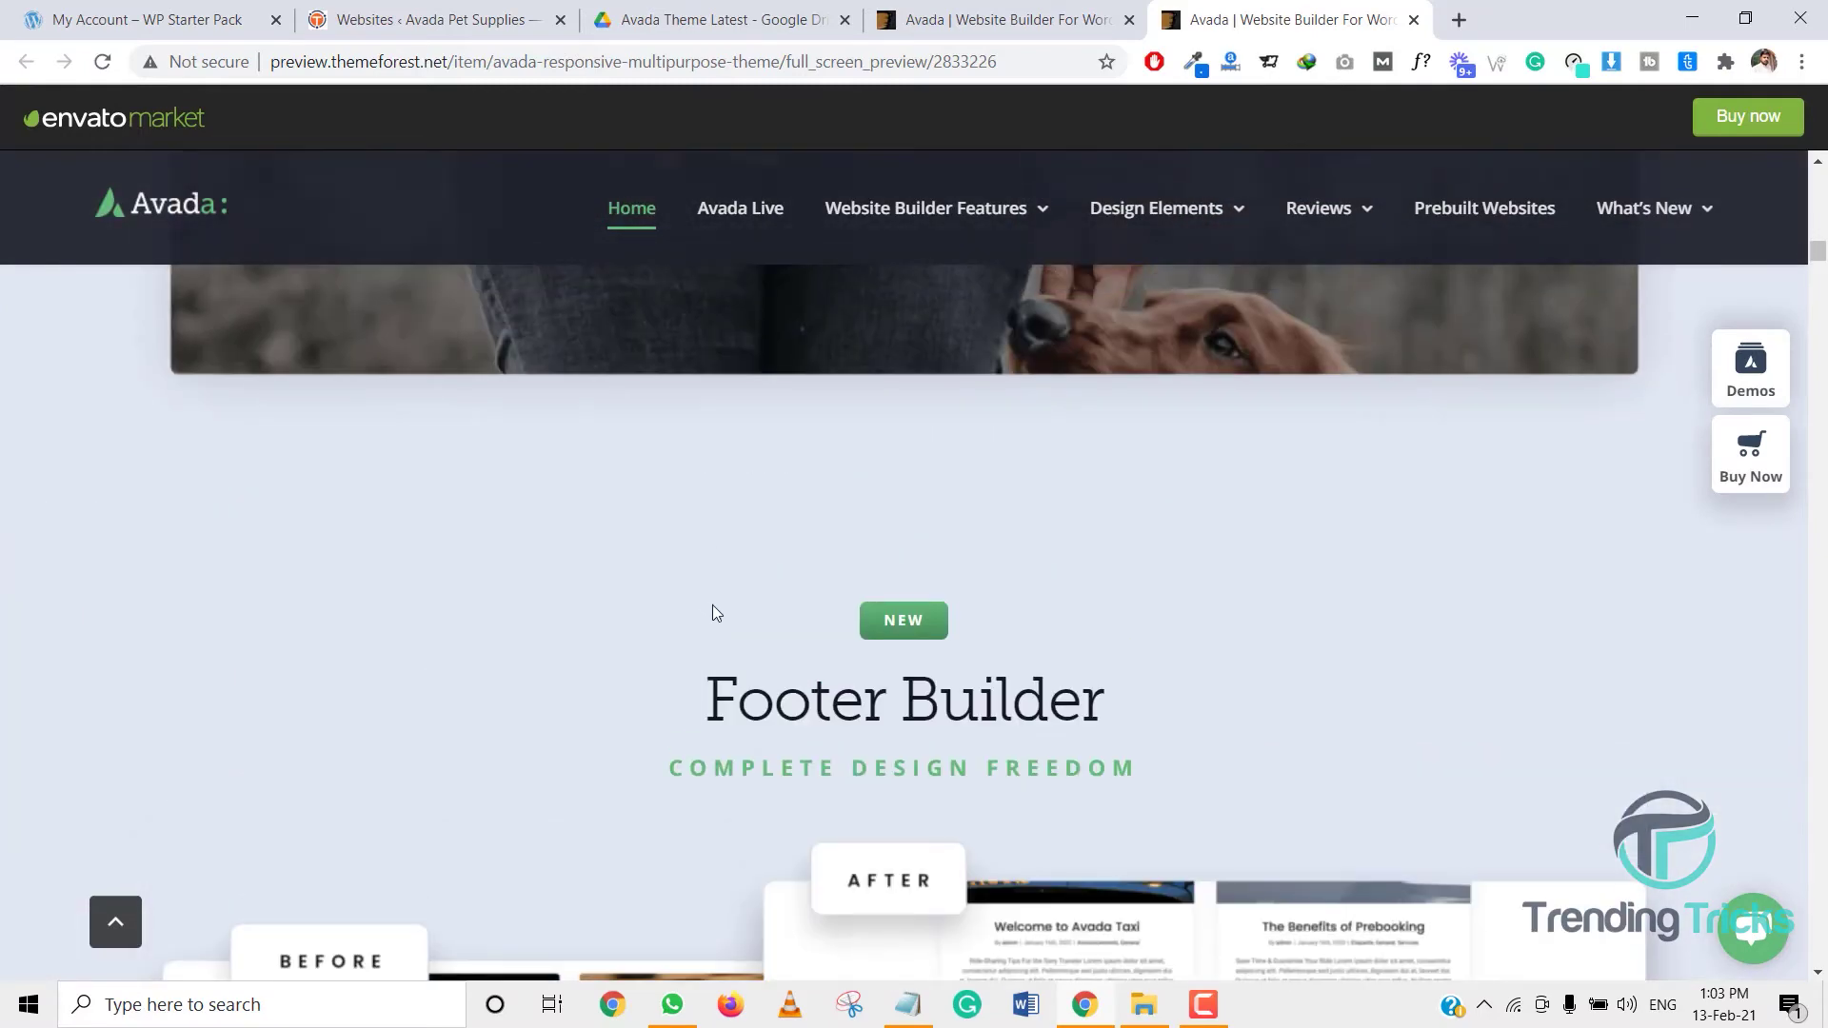
pyautogui.moveTo(707, 821); pyautogui.dragTo(811, 821)
pyautogui.moveTo(964, 818); pyautogui.dragTo(1080, 819)
pyautogui.scroll(-5, 802, 759)
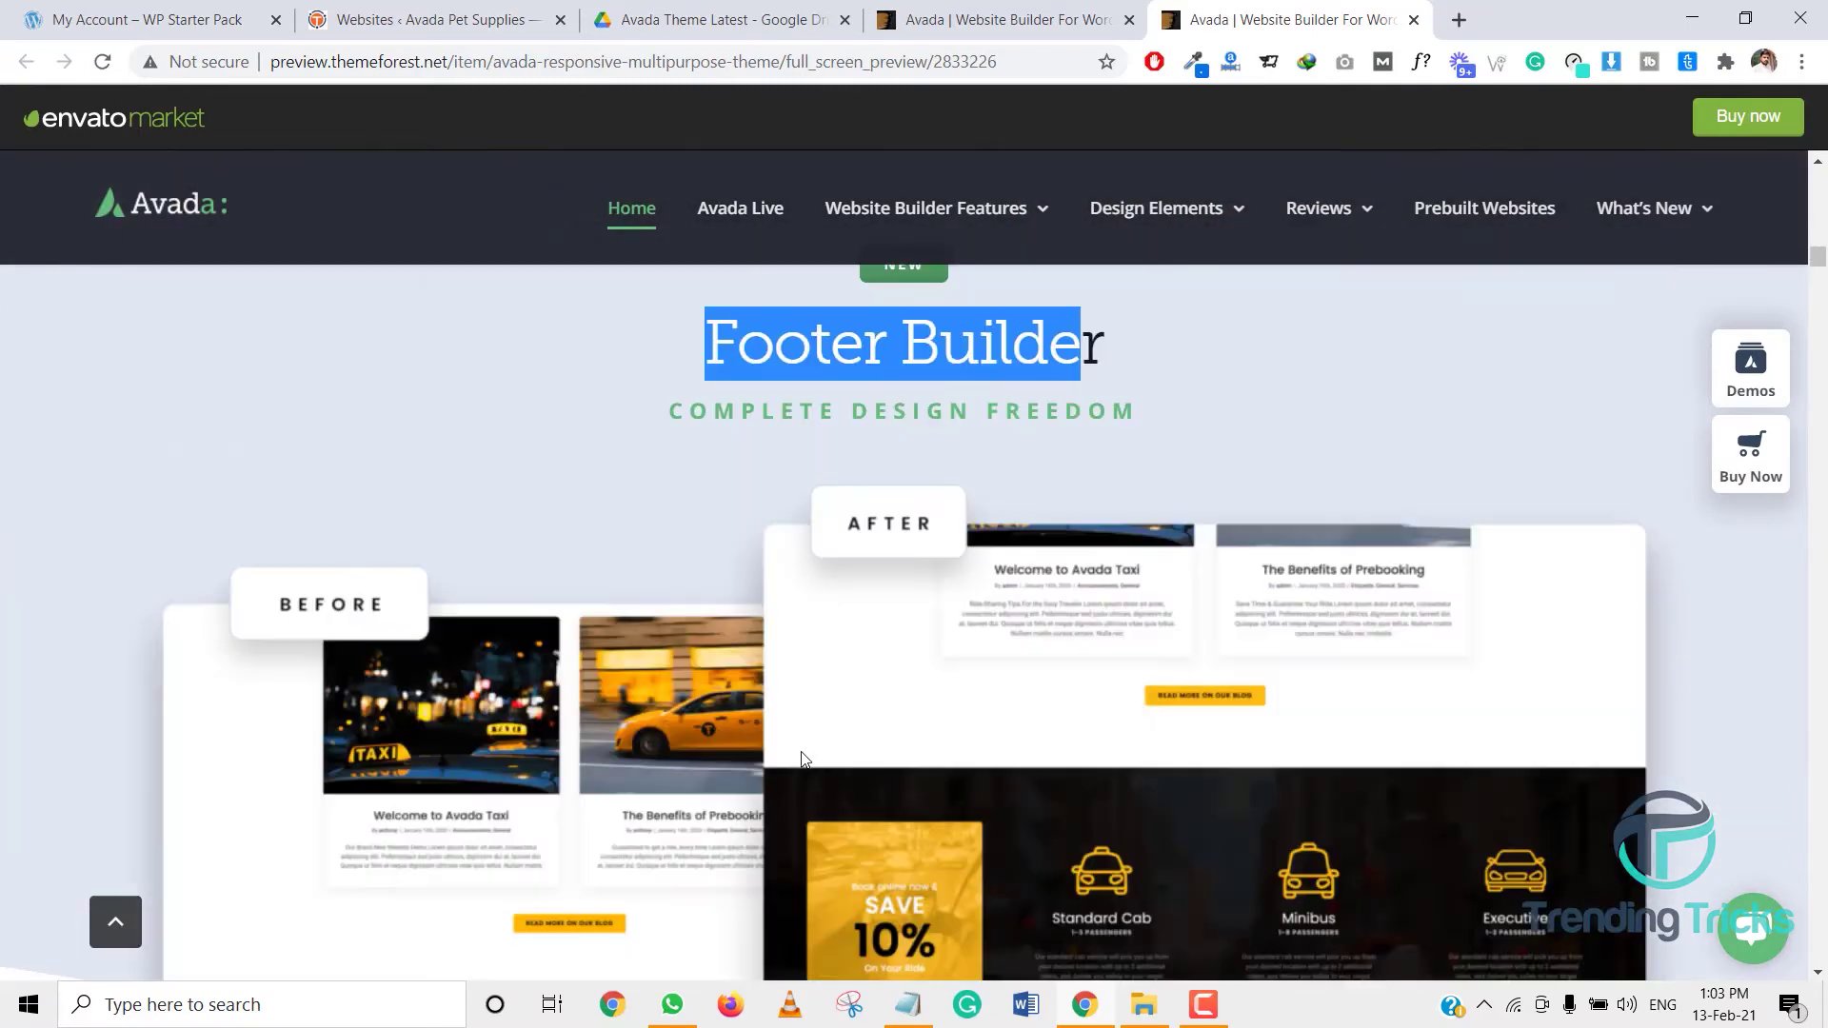
pyautogui.click(1062, 427)
# Step: Examine the rest of the live preview, from the footer example through the WooCommerce shop features to the layout elements
pyautogui.scroll(-15, 1049, 441)
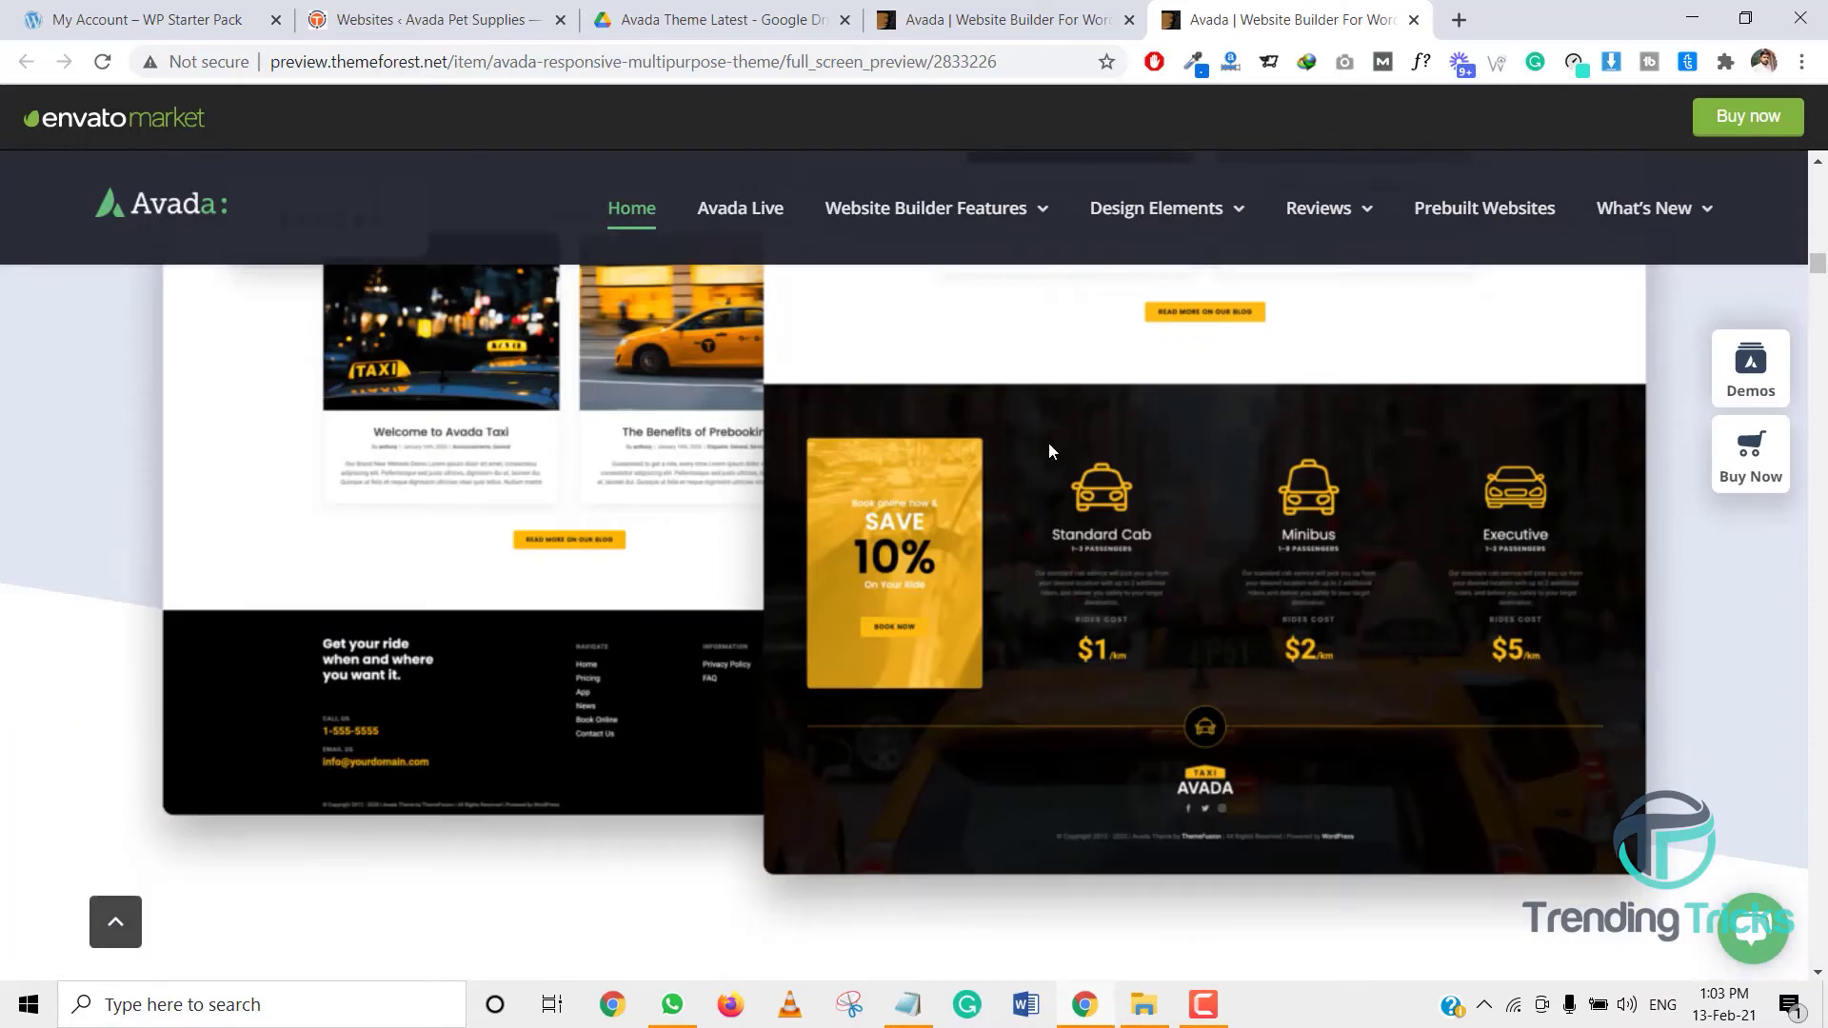
pyautogui.scroll(-1, 763, 572)
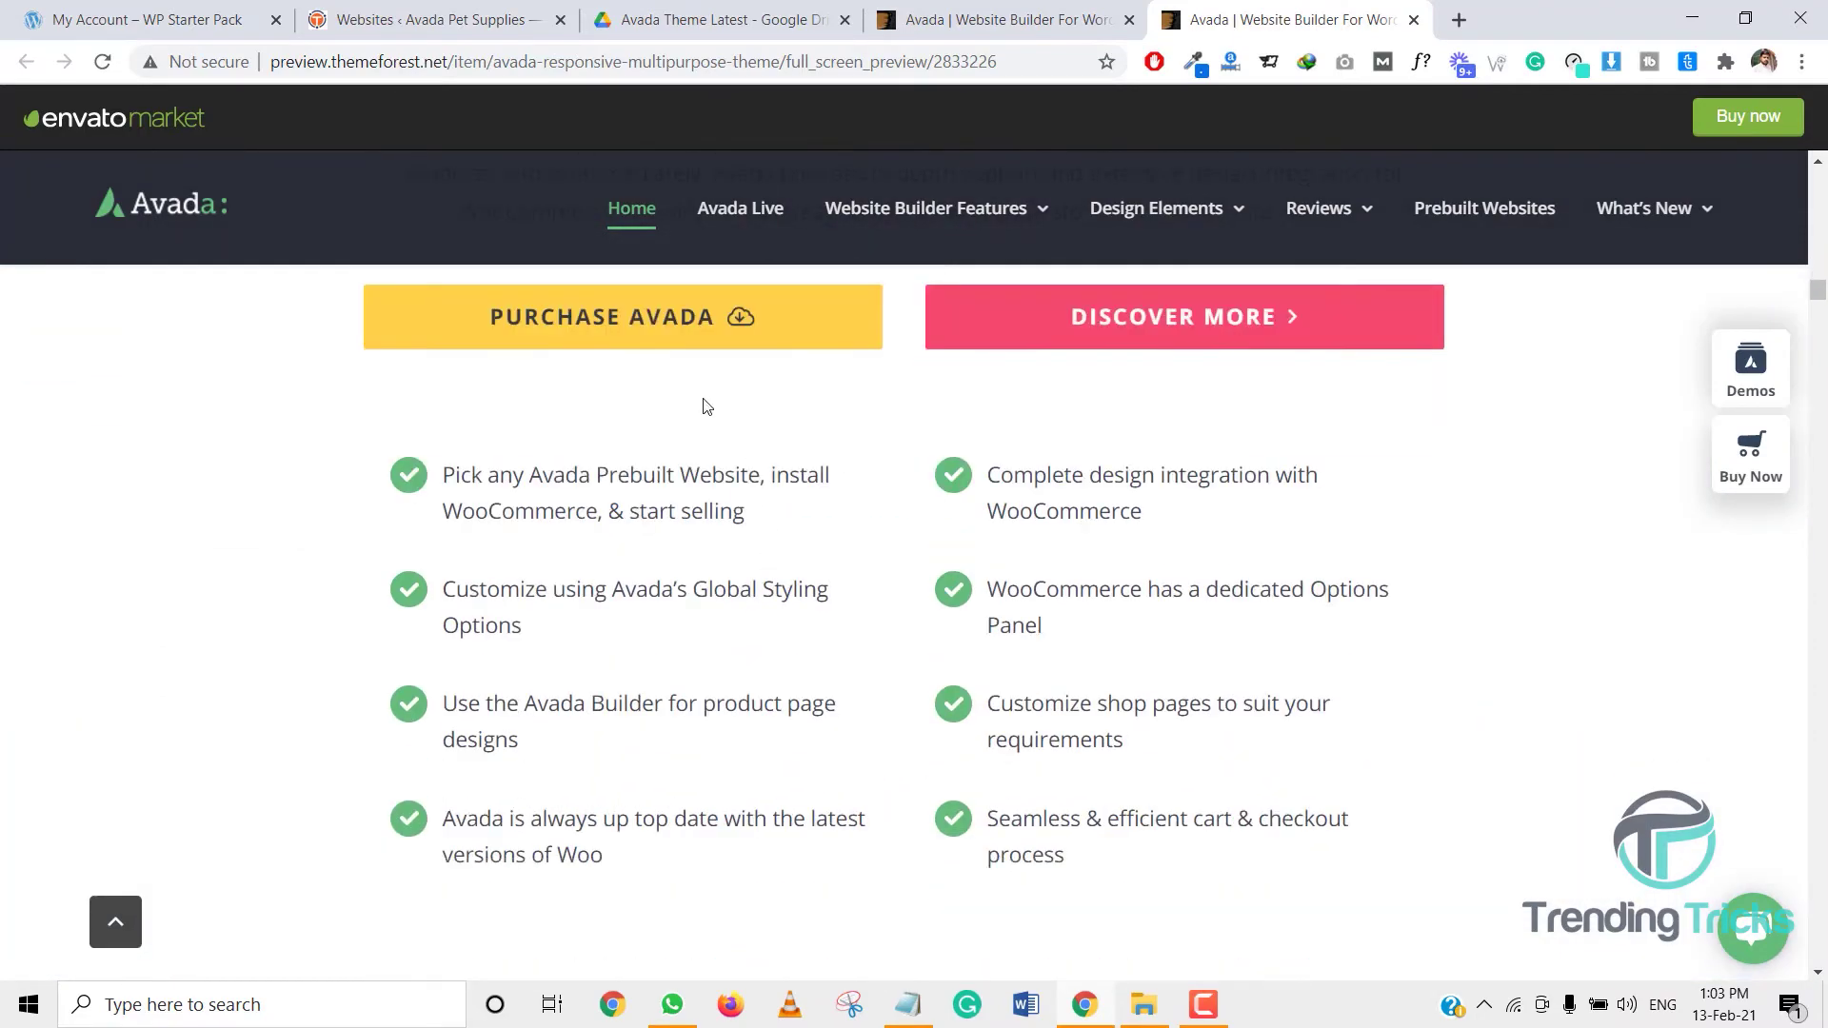
pyautogui.scroll(-15, 820, 489)
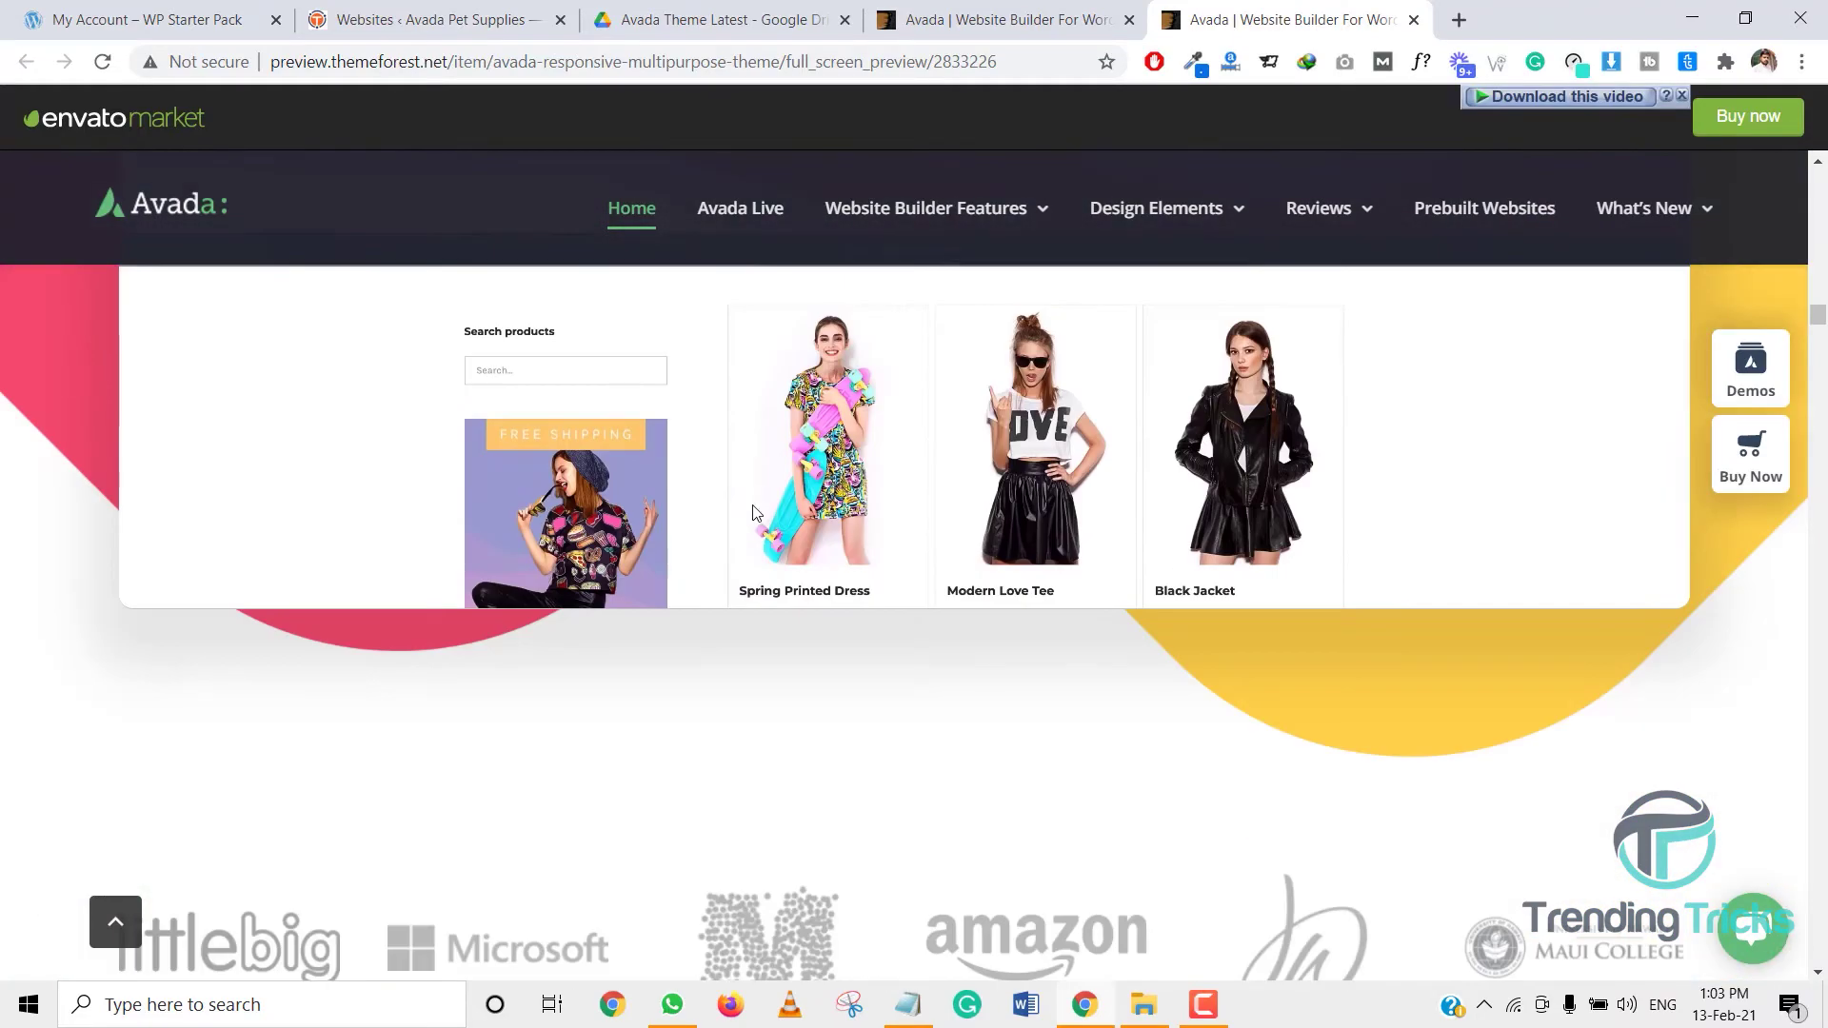
pyautogui.scroll(12, 780, 550)
pyautogui.scroll(-11, 1101, 440)
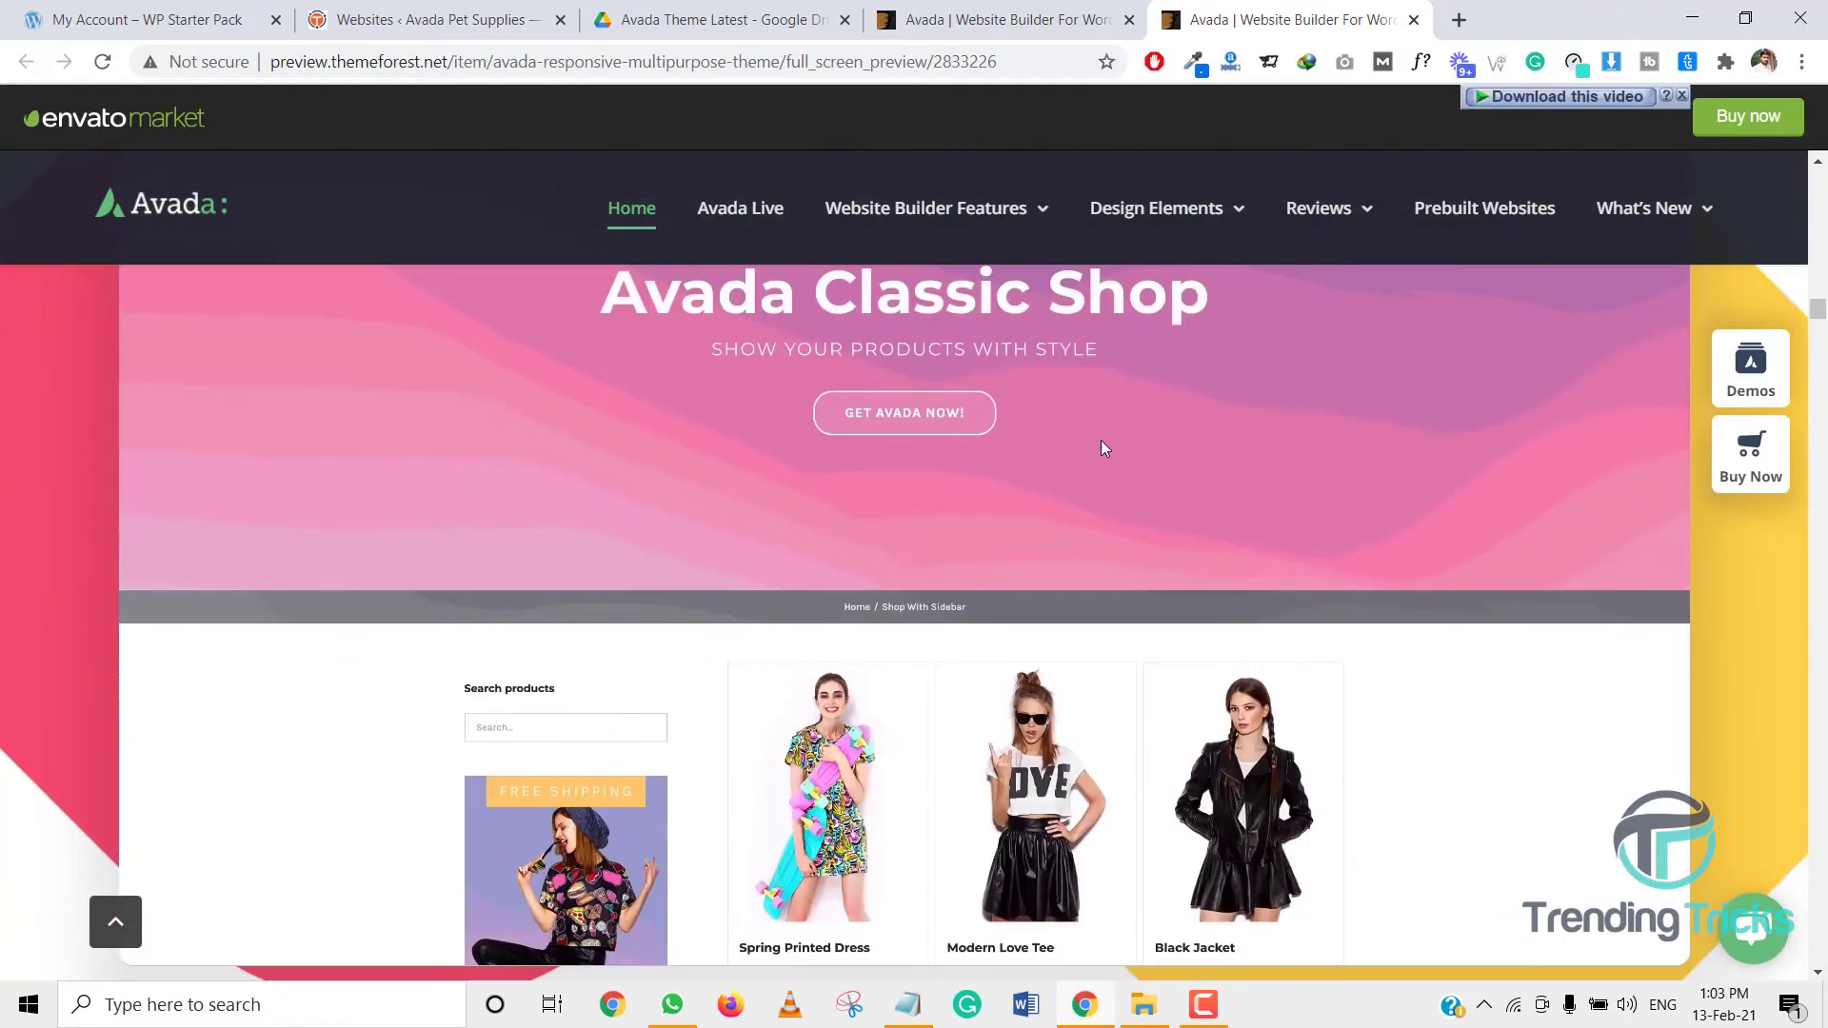
pyautogui.scroll(-15, 786, 577)
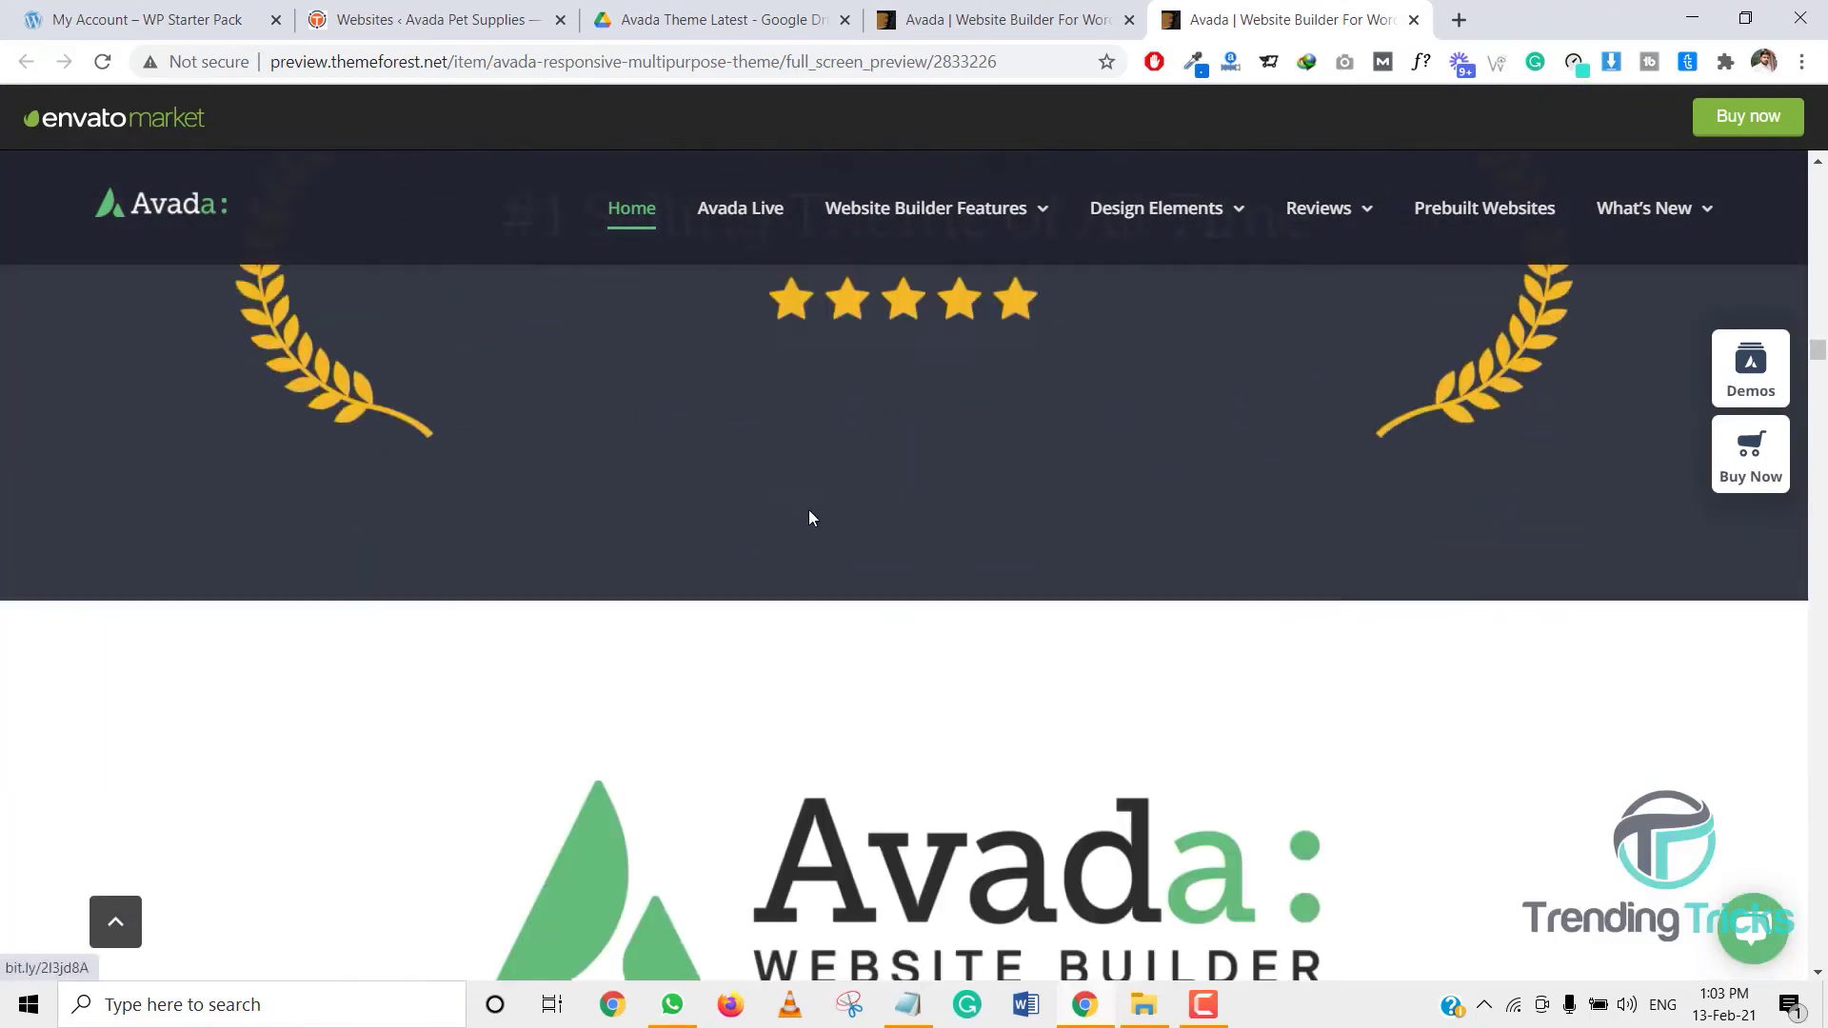
pyautogui.scroll(-15, 805, 515)
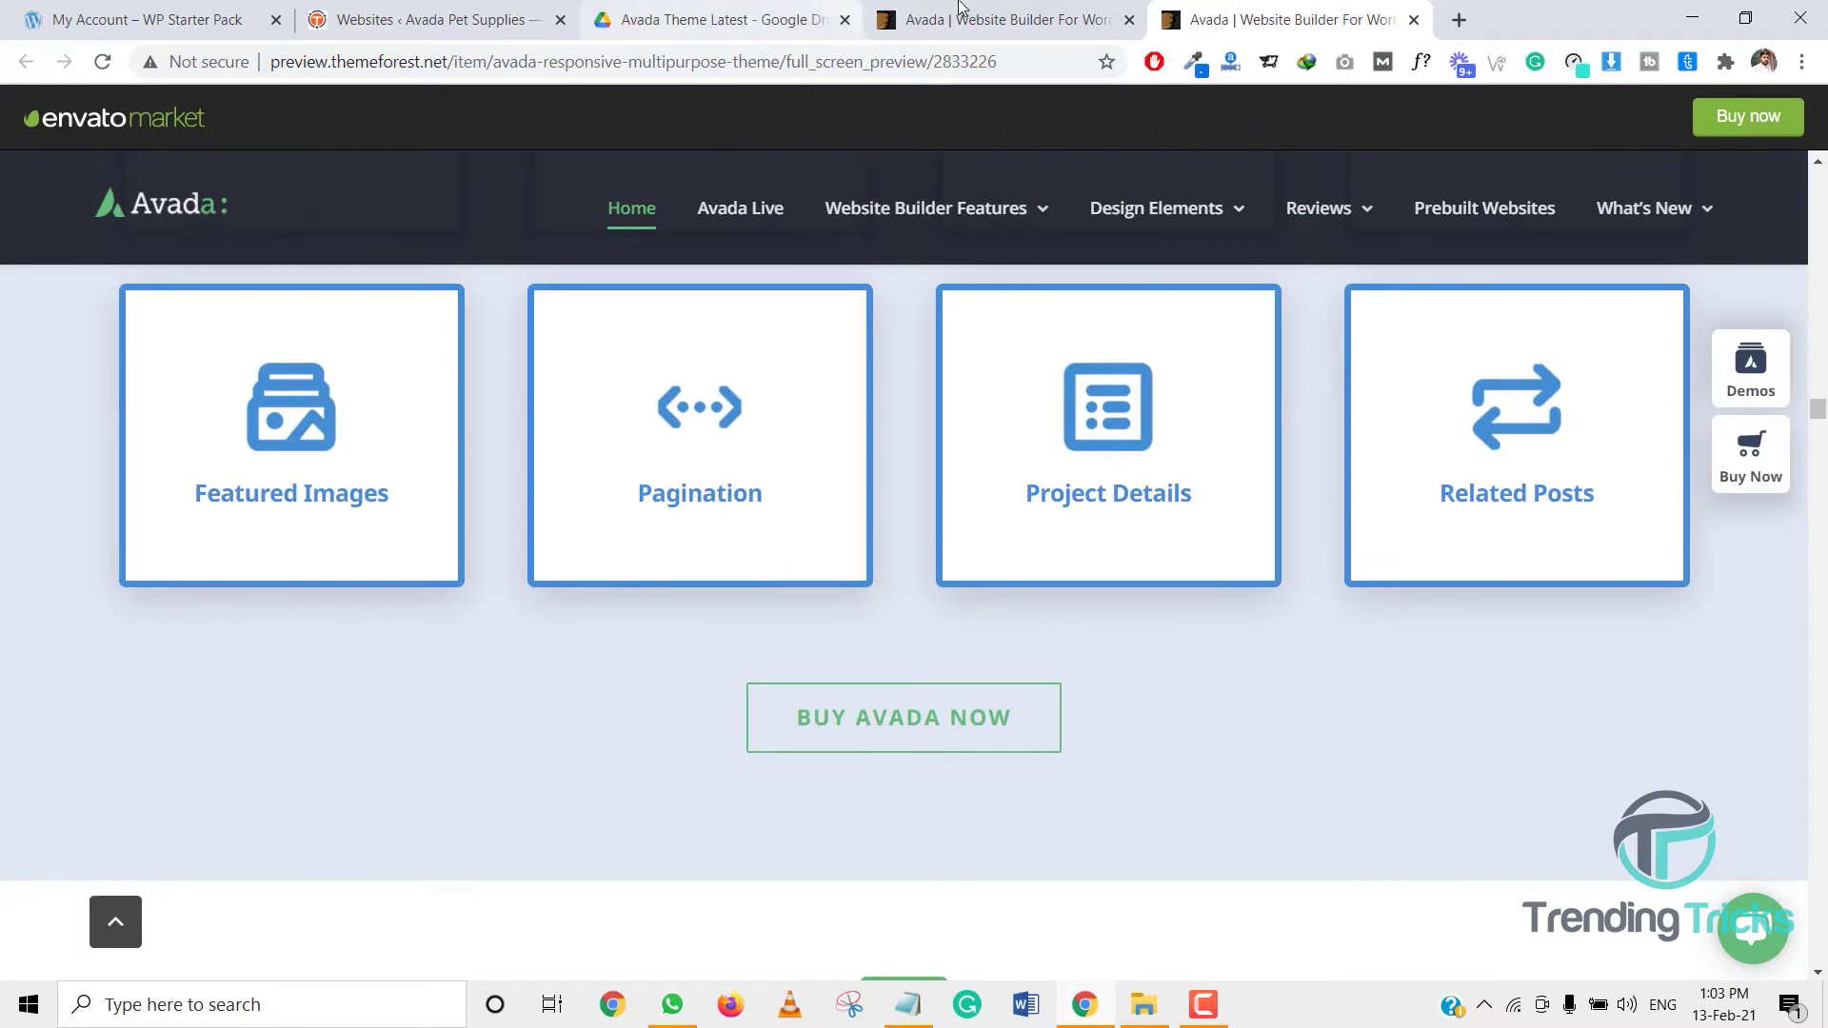
# Step: Return to Avada's prebuilt websites page in WordPress and examine the further demos down to Veterinarian, Wedding and Photography
pyautogui.click(723, 19)
pyautogui.click(999, 19)
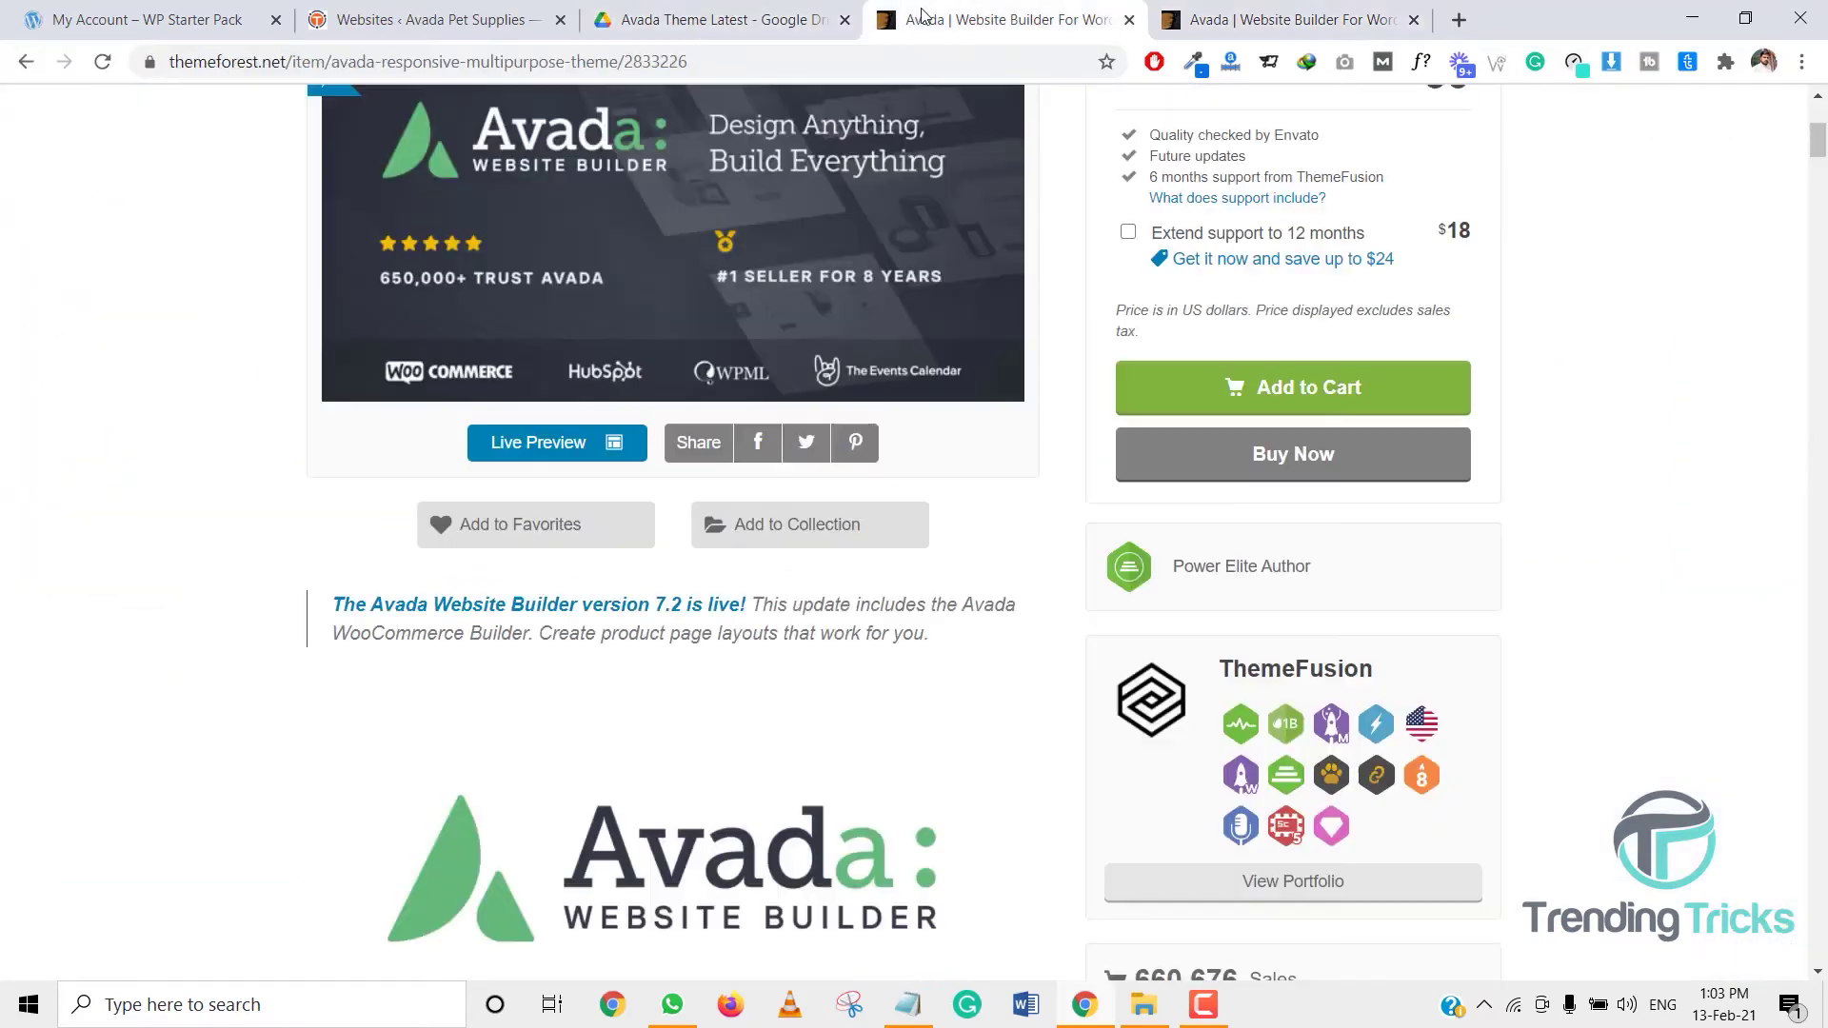
pyautogui.click(429, 19)
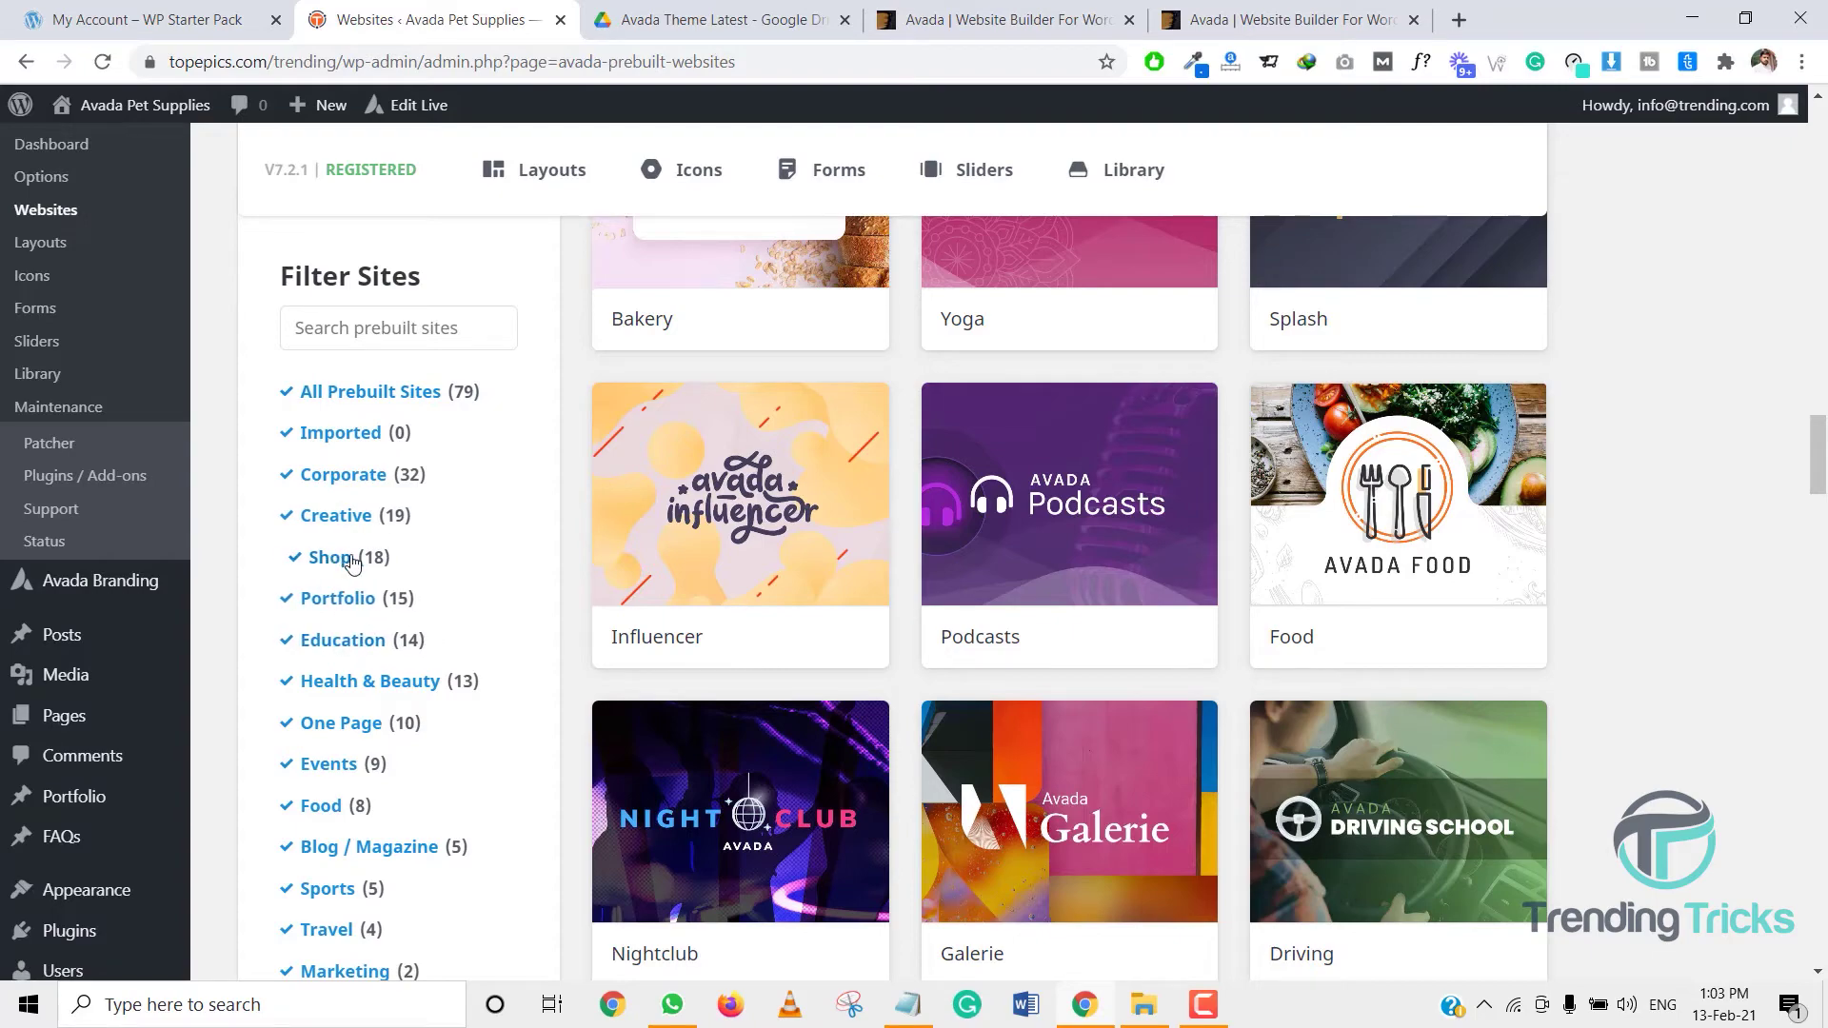
pyautogui.scroll(-10, 798, 571)
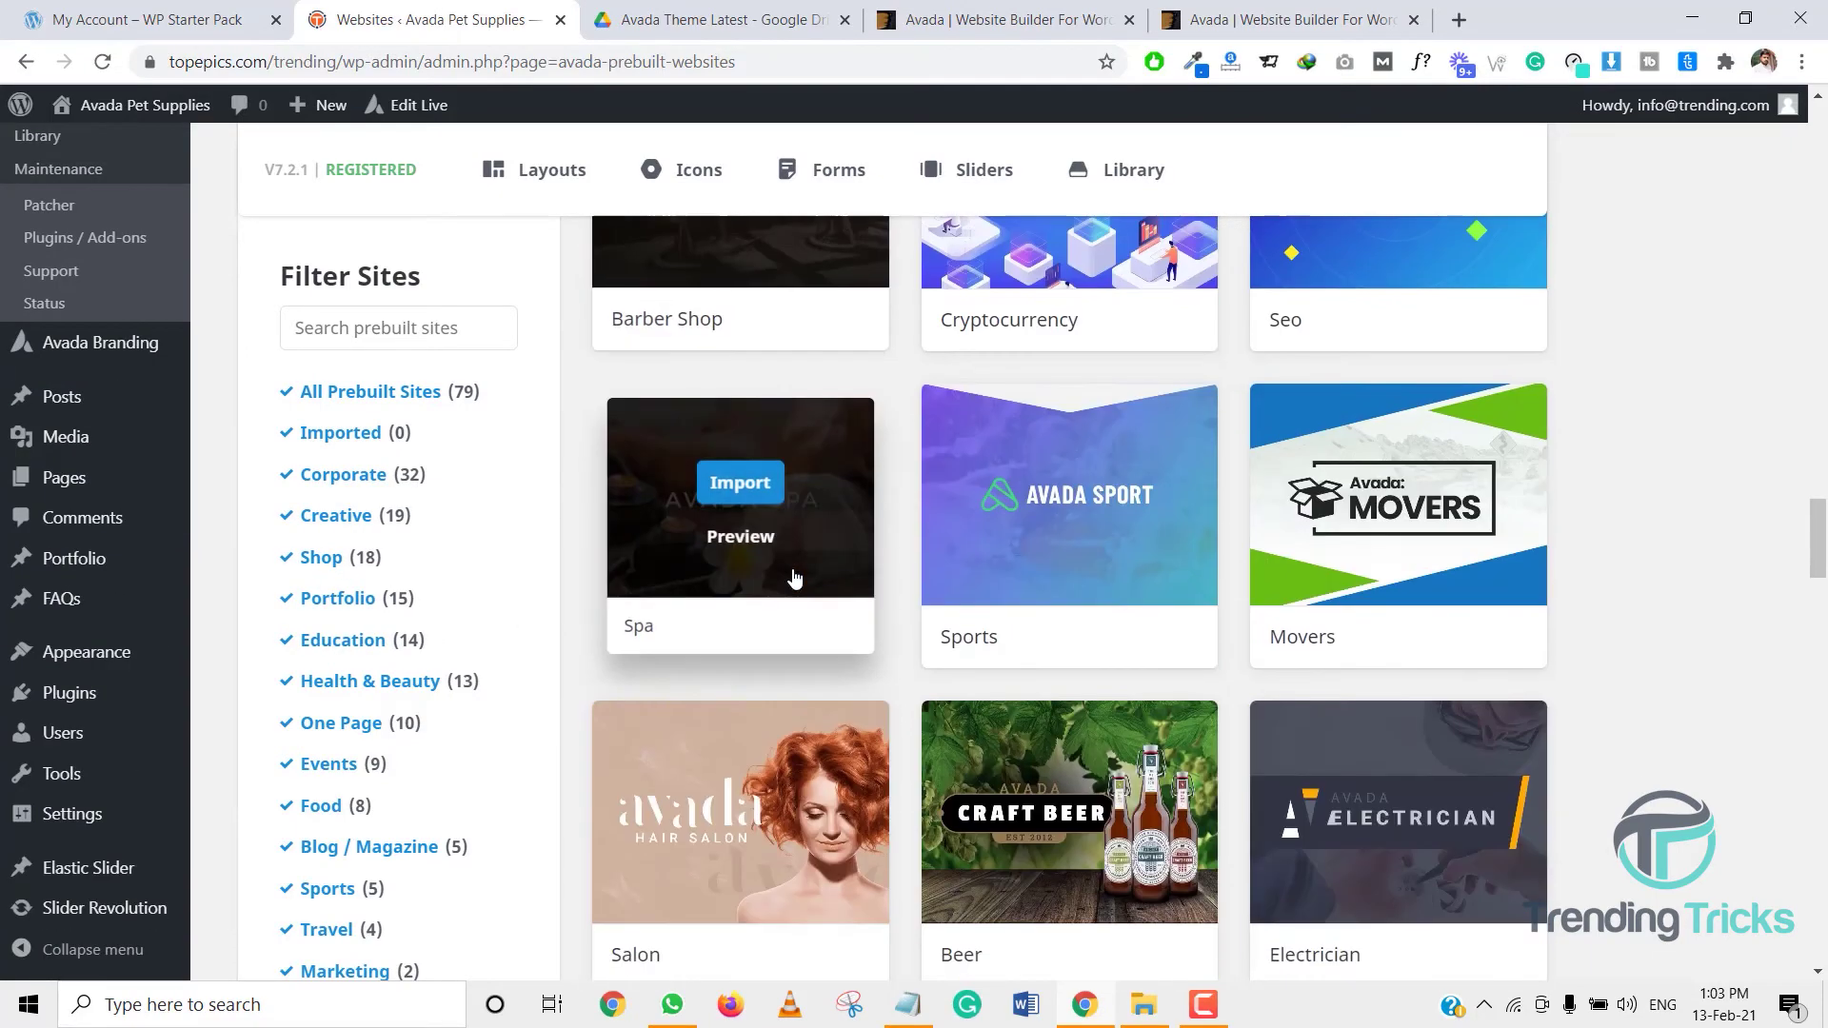
pyautogui.scroll(-6, 796, 576)
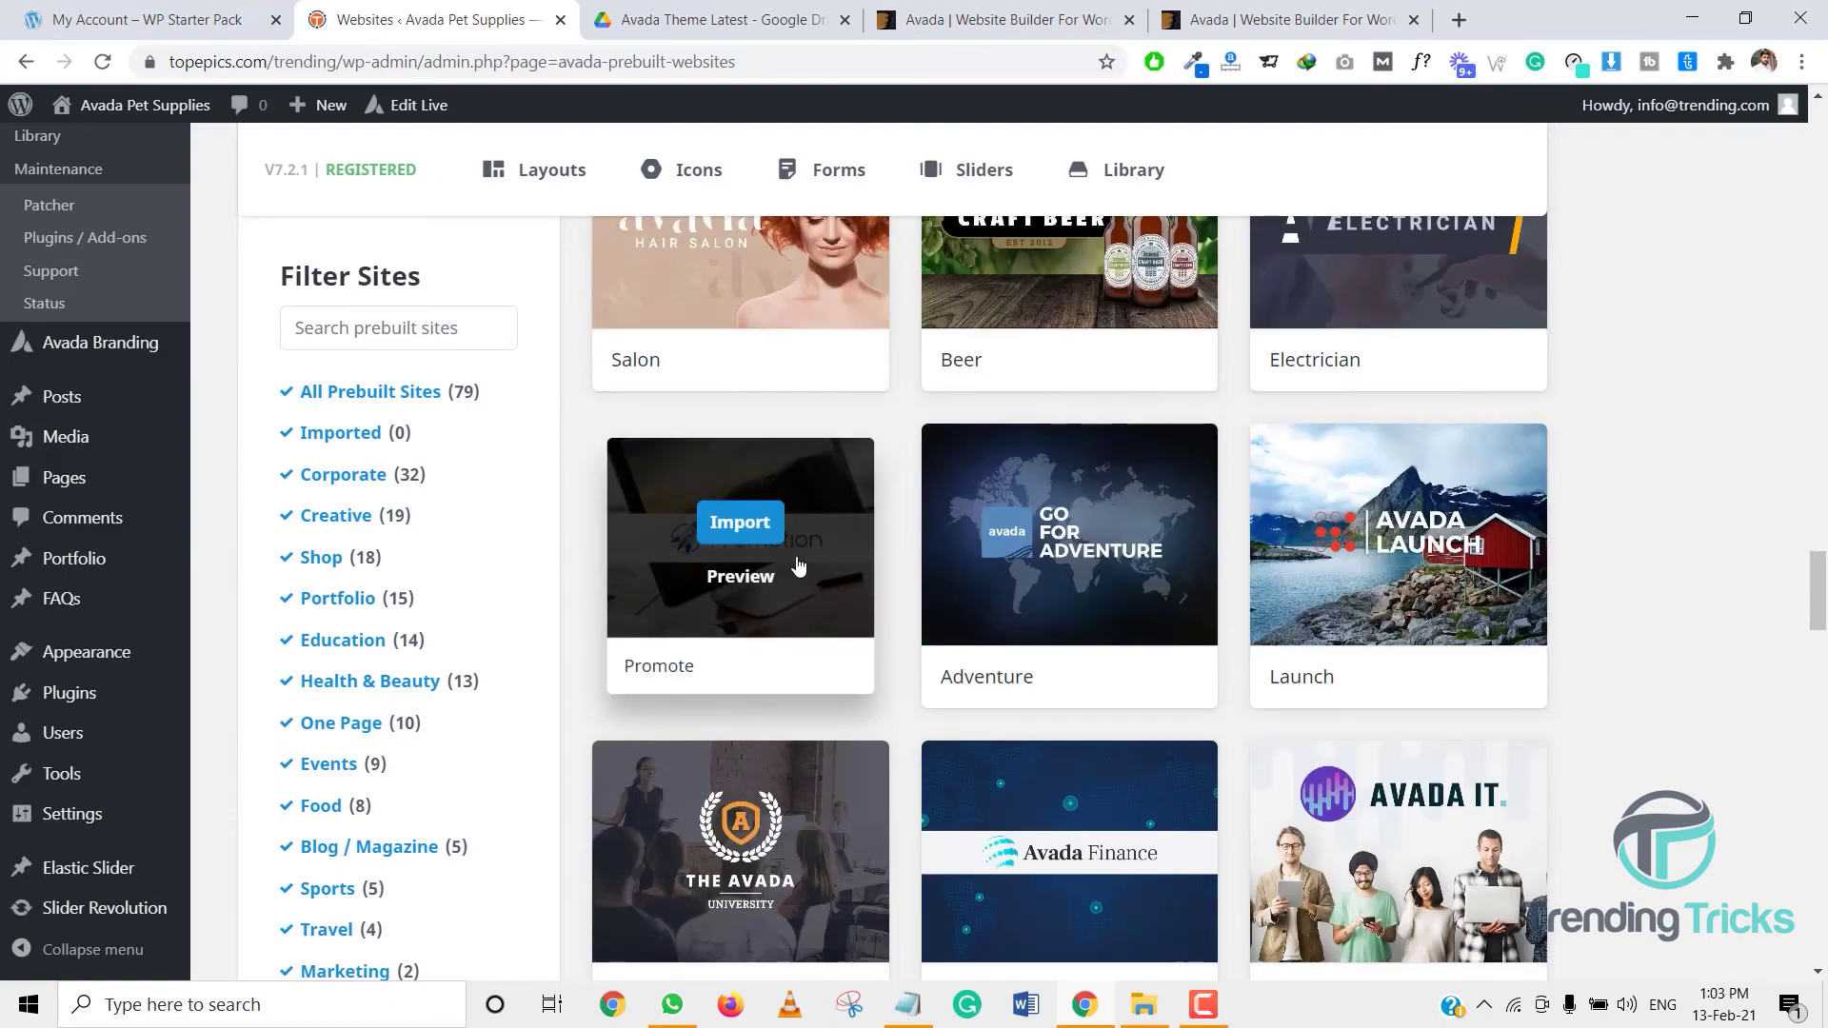
pyautogui.scroll(-7, 828, 575)
pyautogui.scroll(-5, 819, 533)
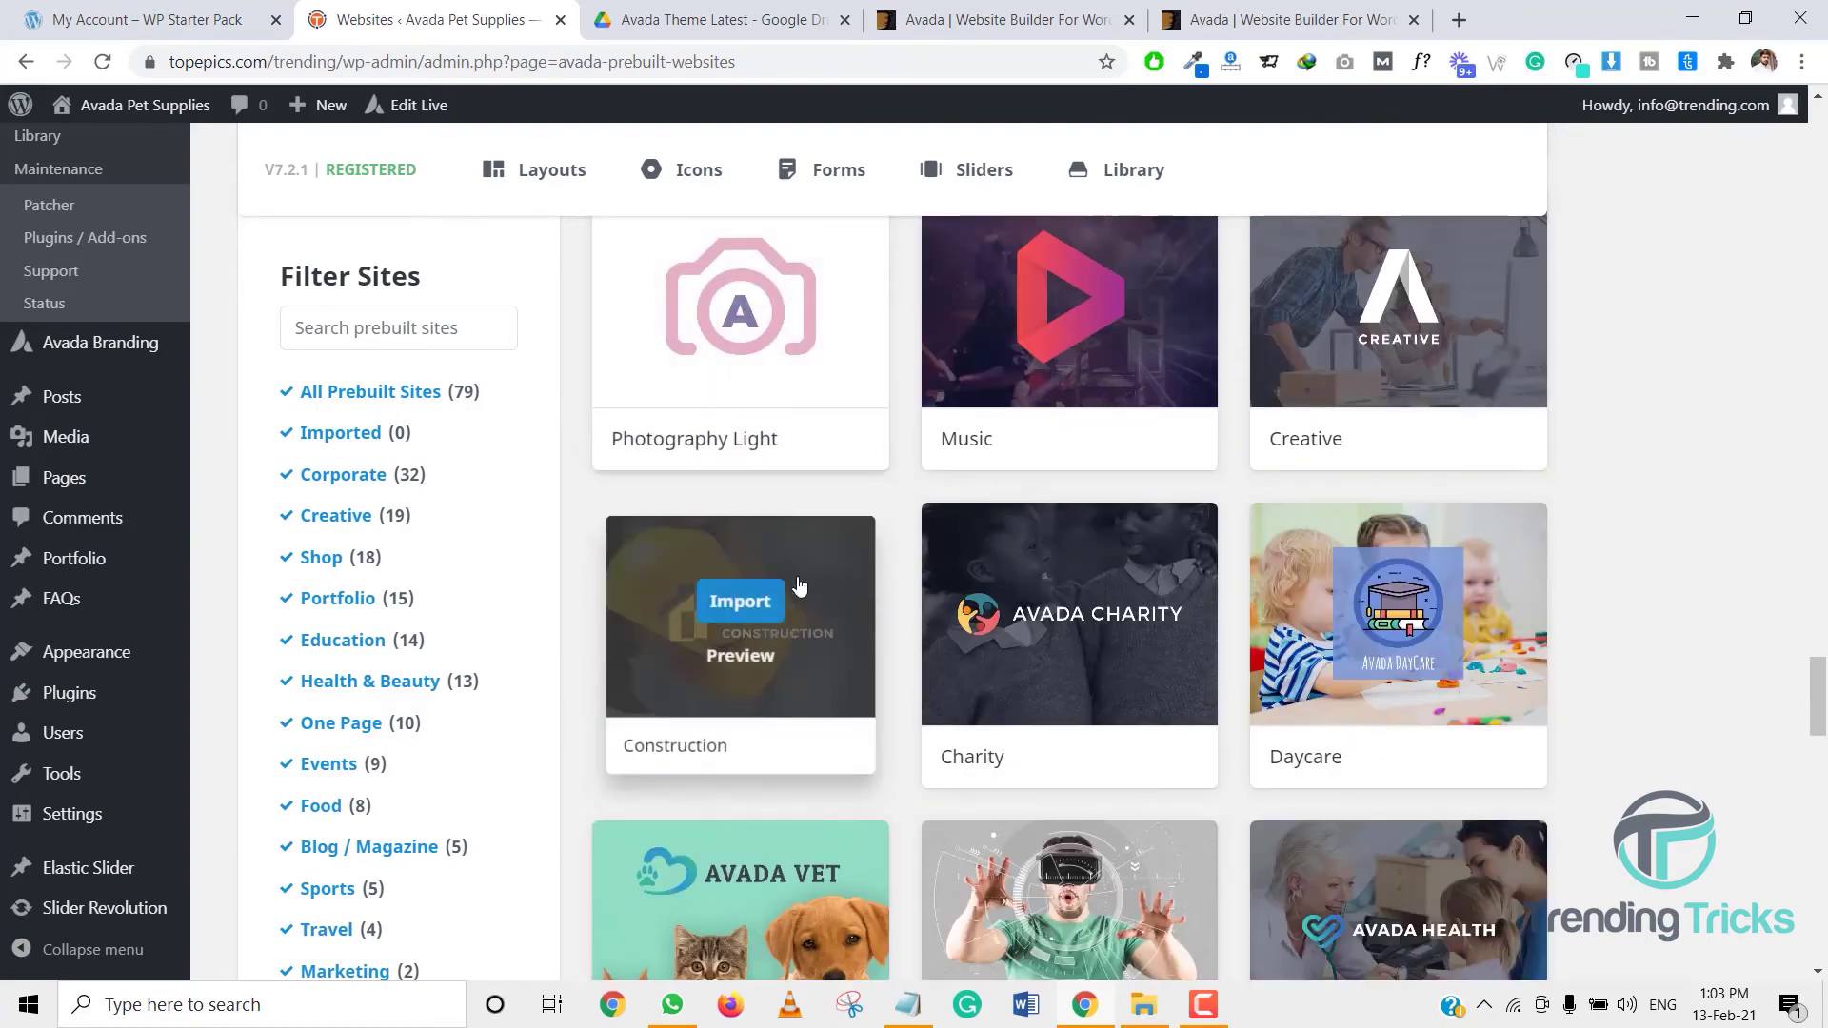
pyautogui.scroll(-5, 786, 590)
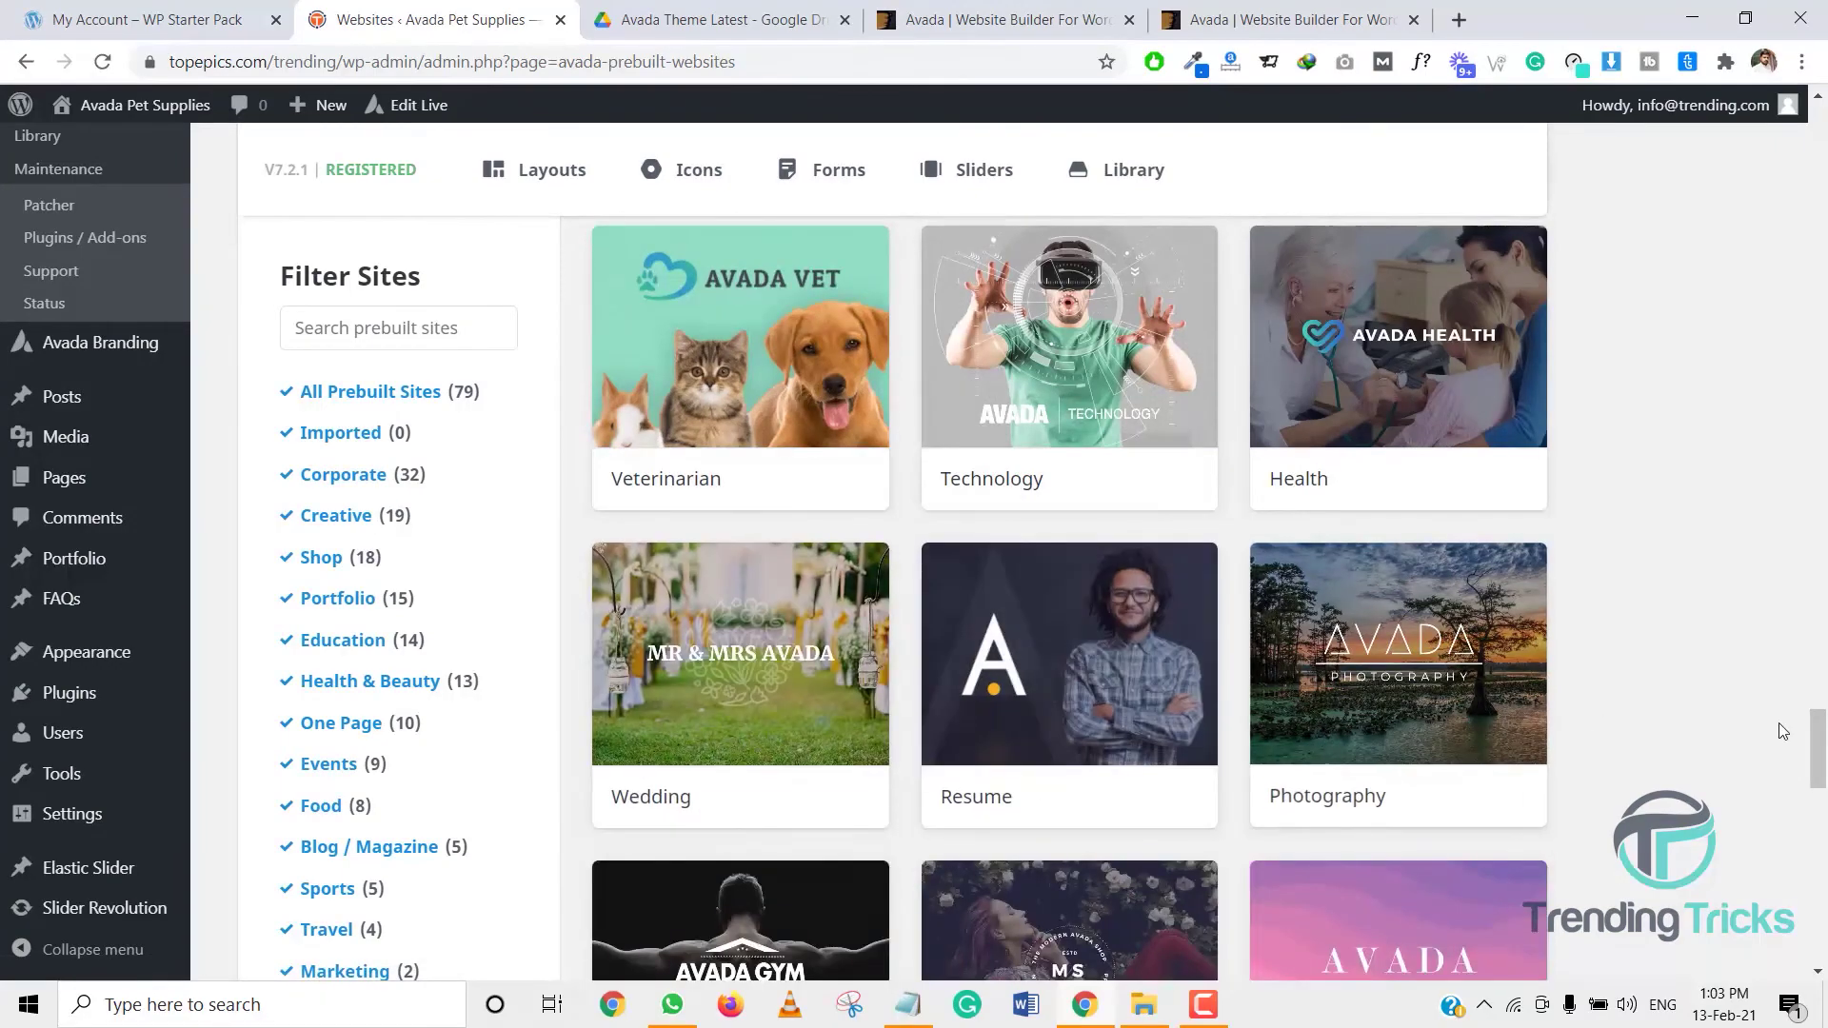
# Step: Find the Accountant demo among Avada's prebuilt websites and open its import options
pyautogui.moveTo(1820, 743); pyautogui.dragTo(1799, 458)
pyautogui.scroll(20, 1534, 542)
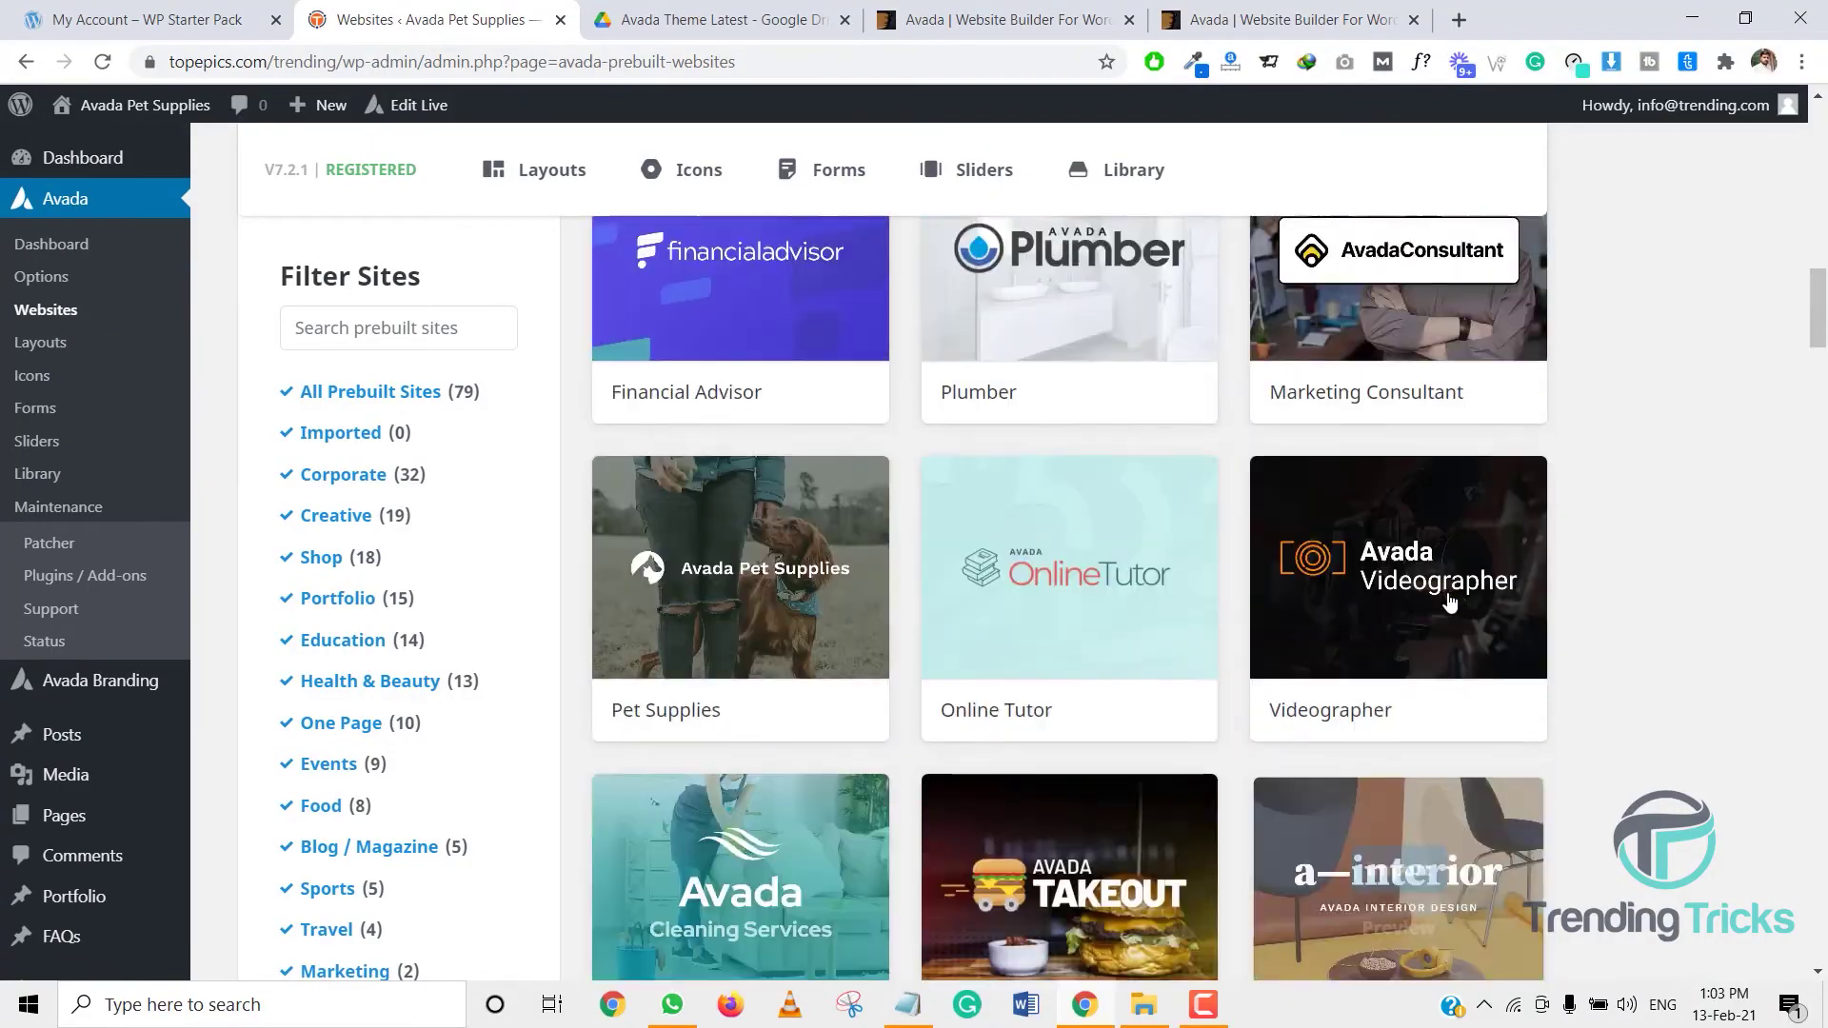
pyautogui.scroll(1, 1449, 602)
pyautogui.scroll(4, 1449, 602)
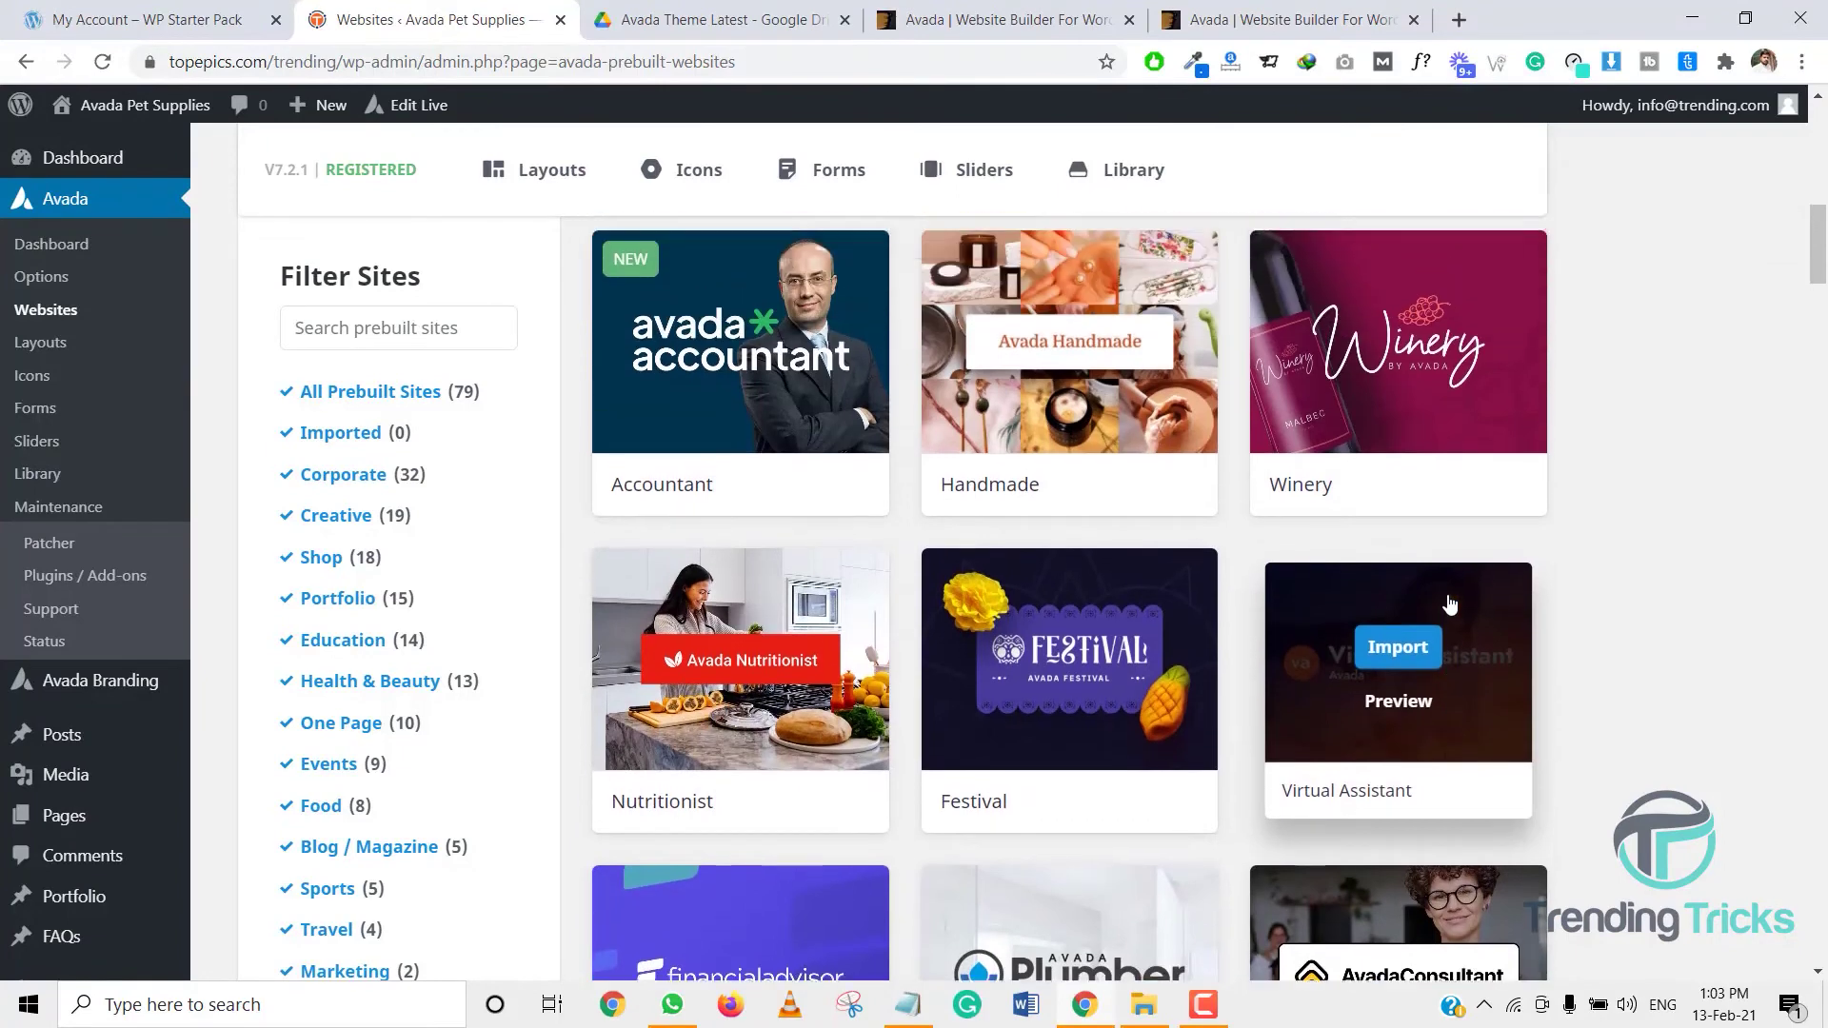
pyautogui.scroll(2, 1449, 602)
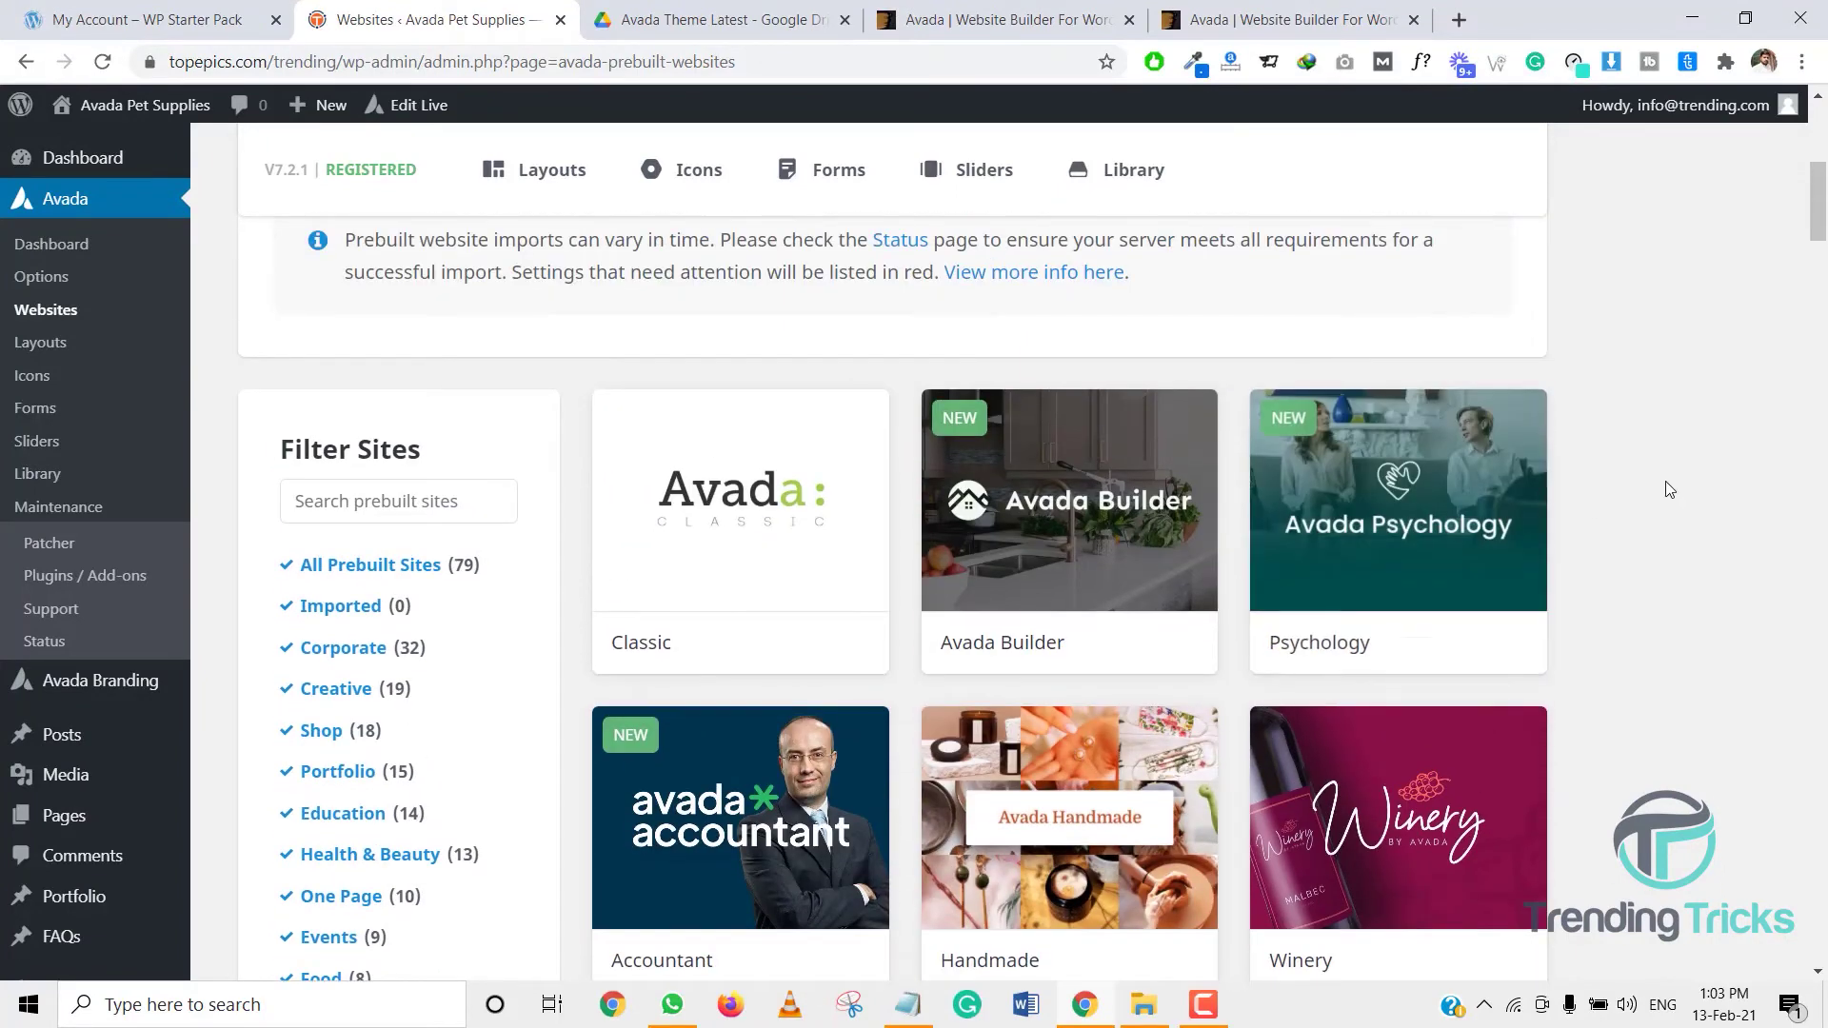
pyautogui.scroll(-3, 1666, 485)
pyautogui.moveTo(735, 453)
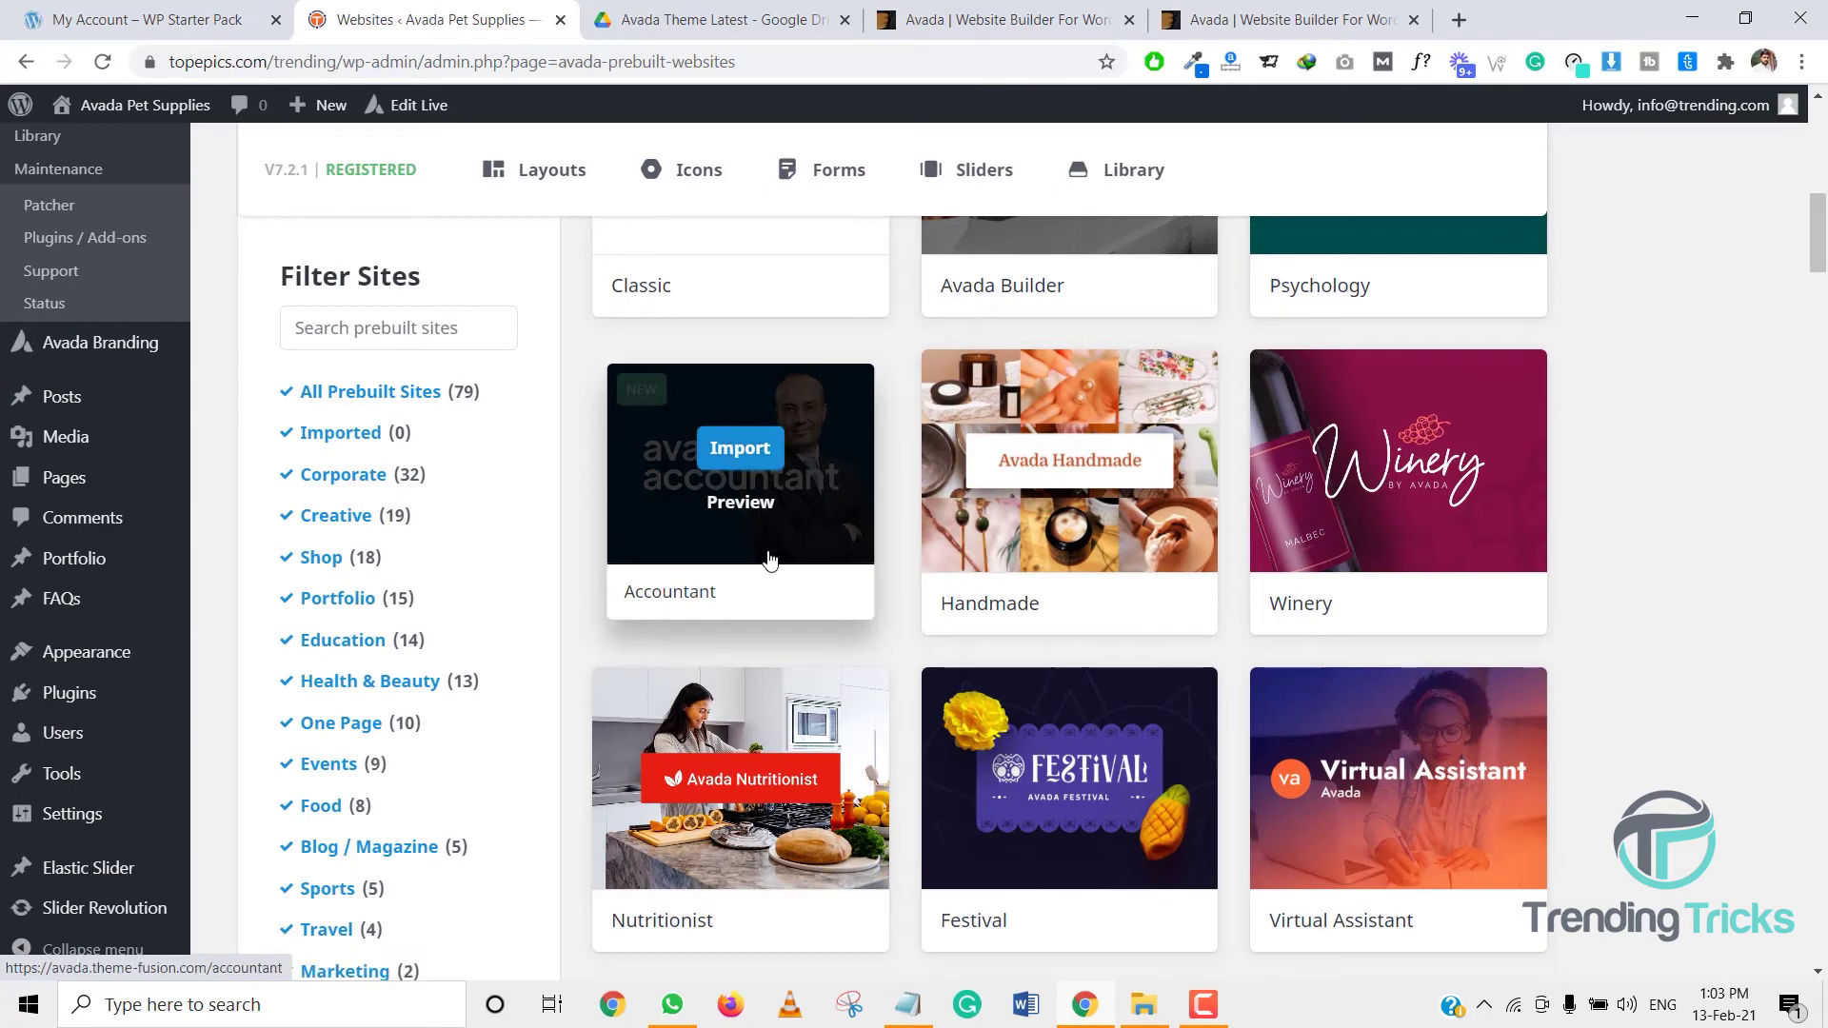
pyautogui.click(732, 454)
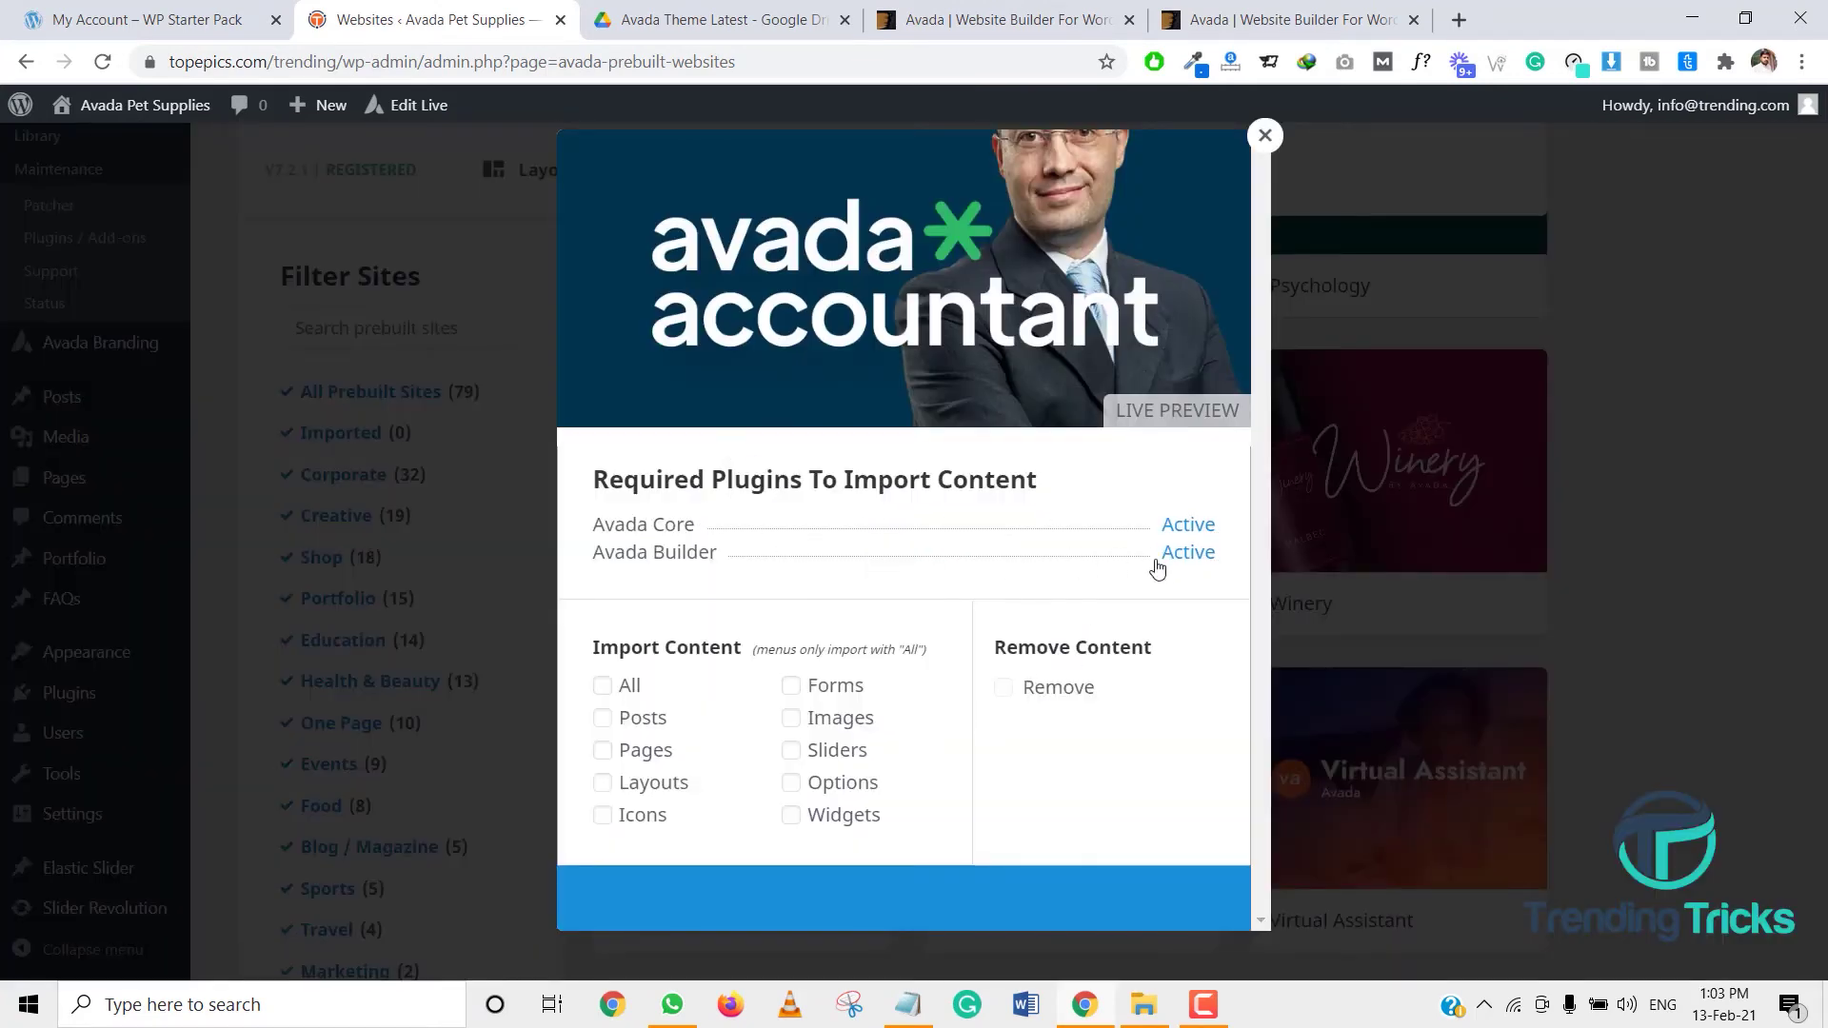
# Step: Import all content of the Accountant demo, accept the import warning, and close the finished import dialog
pyautogui.click(604, 687)
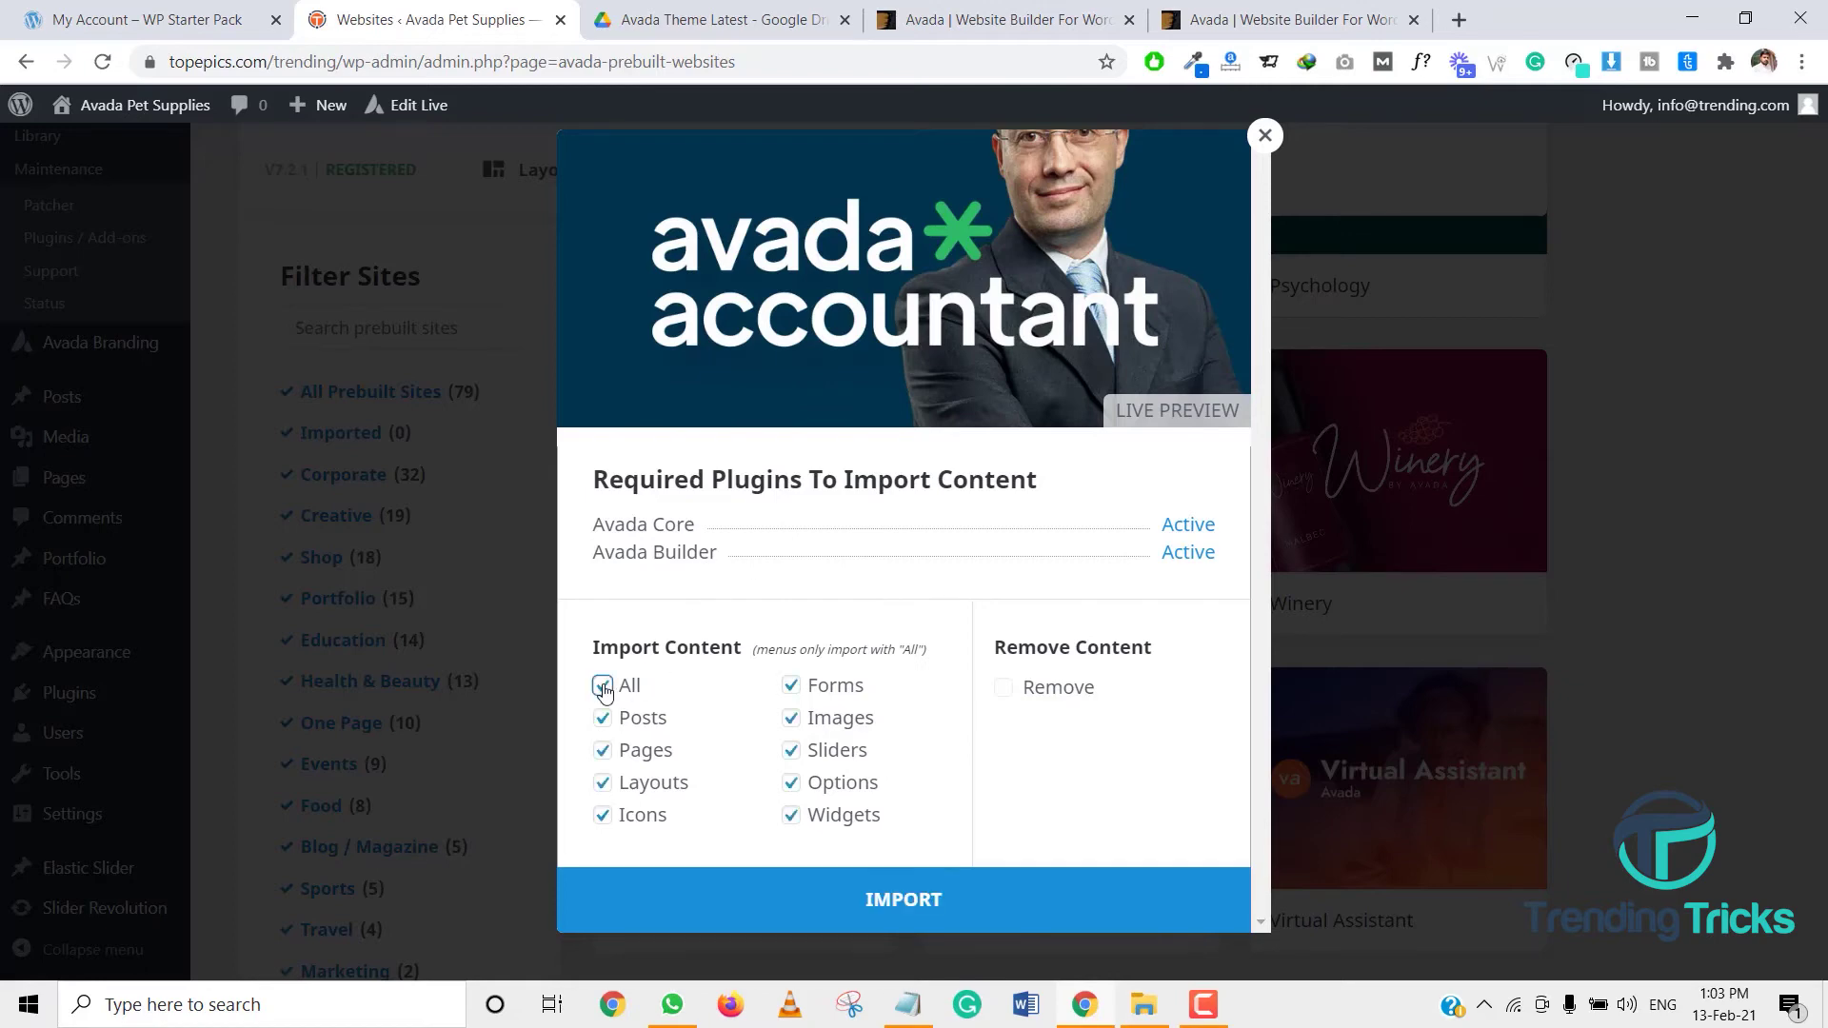
pyautogui.click(917, 904)
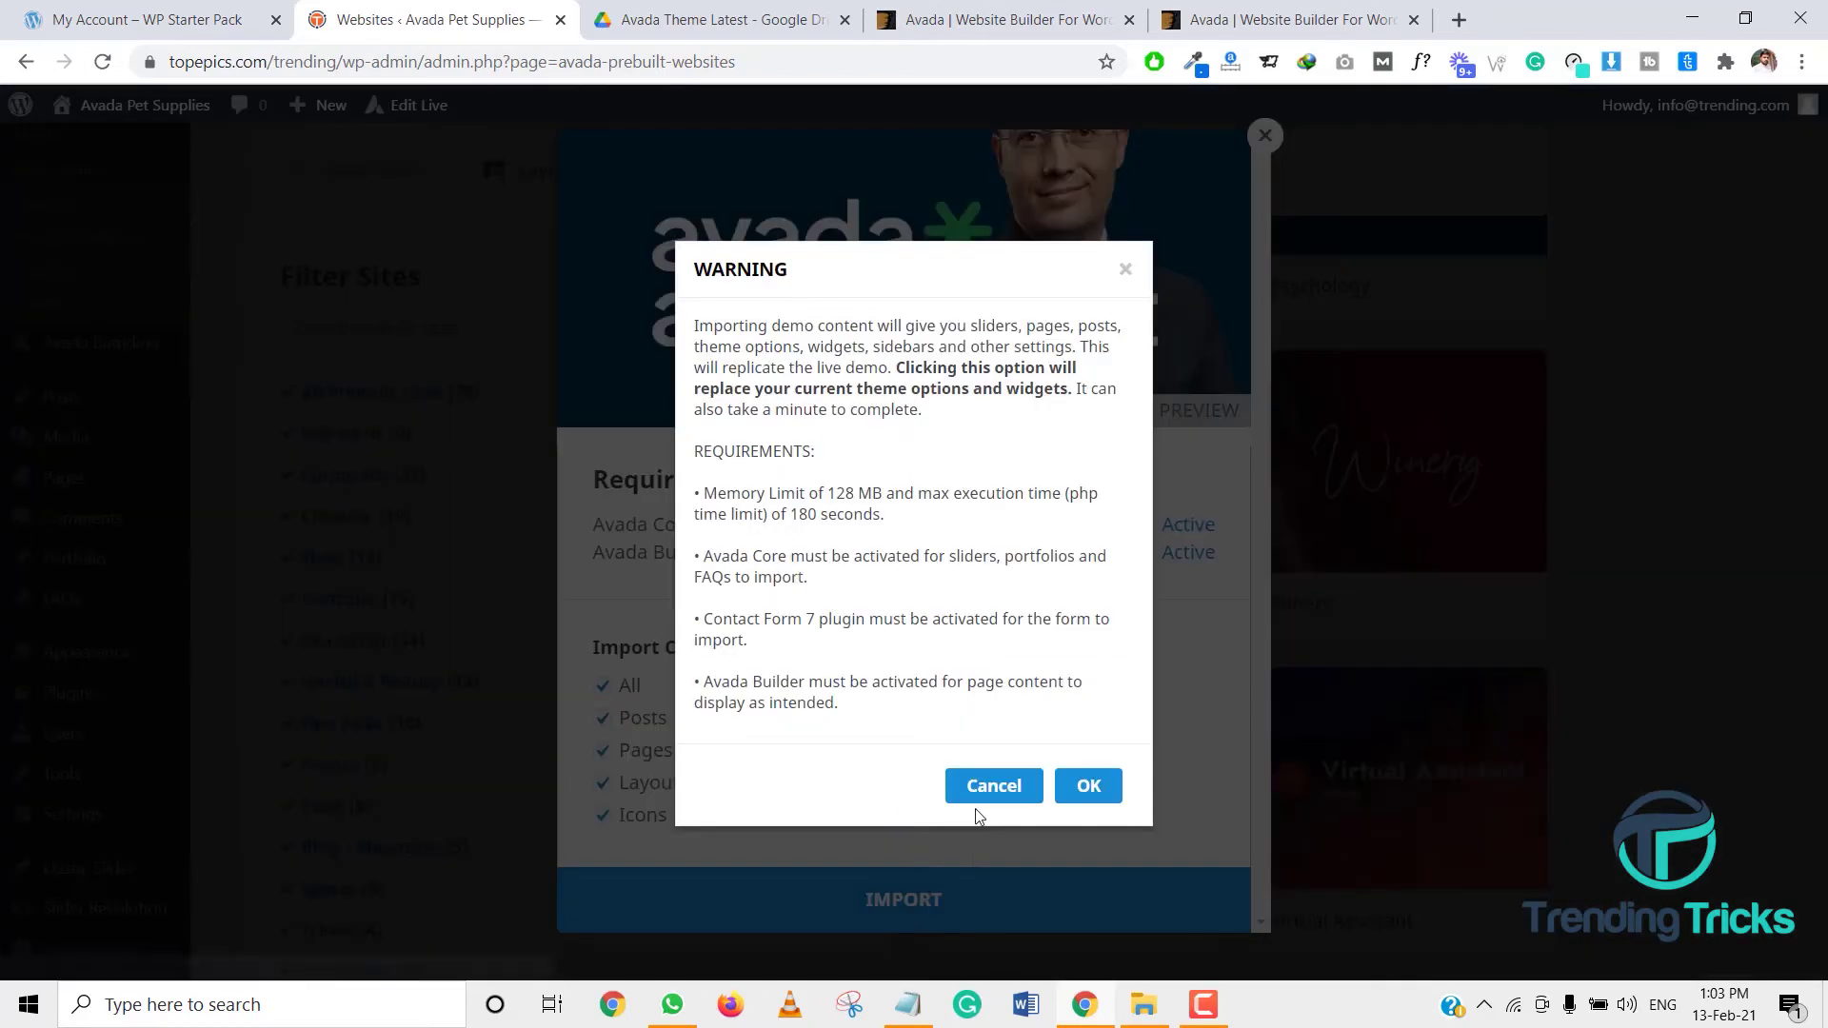
pyautogui.click(1089, 787)
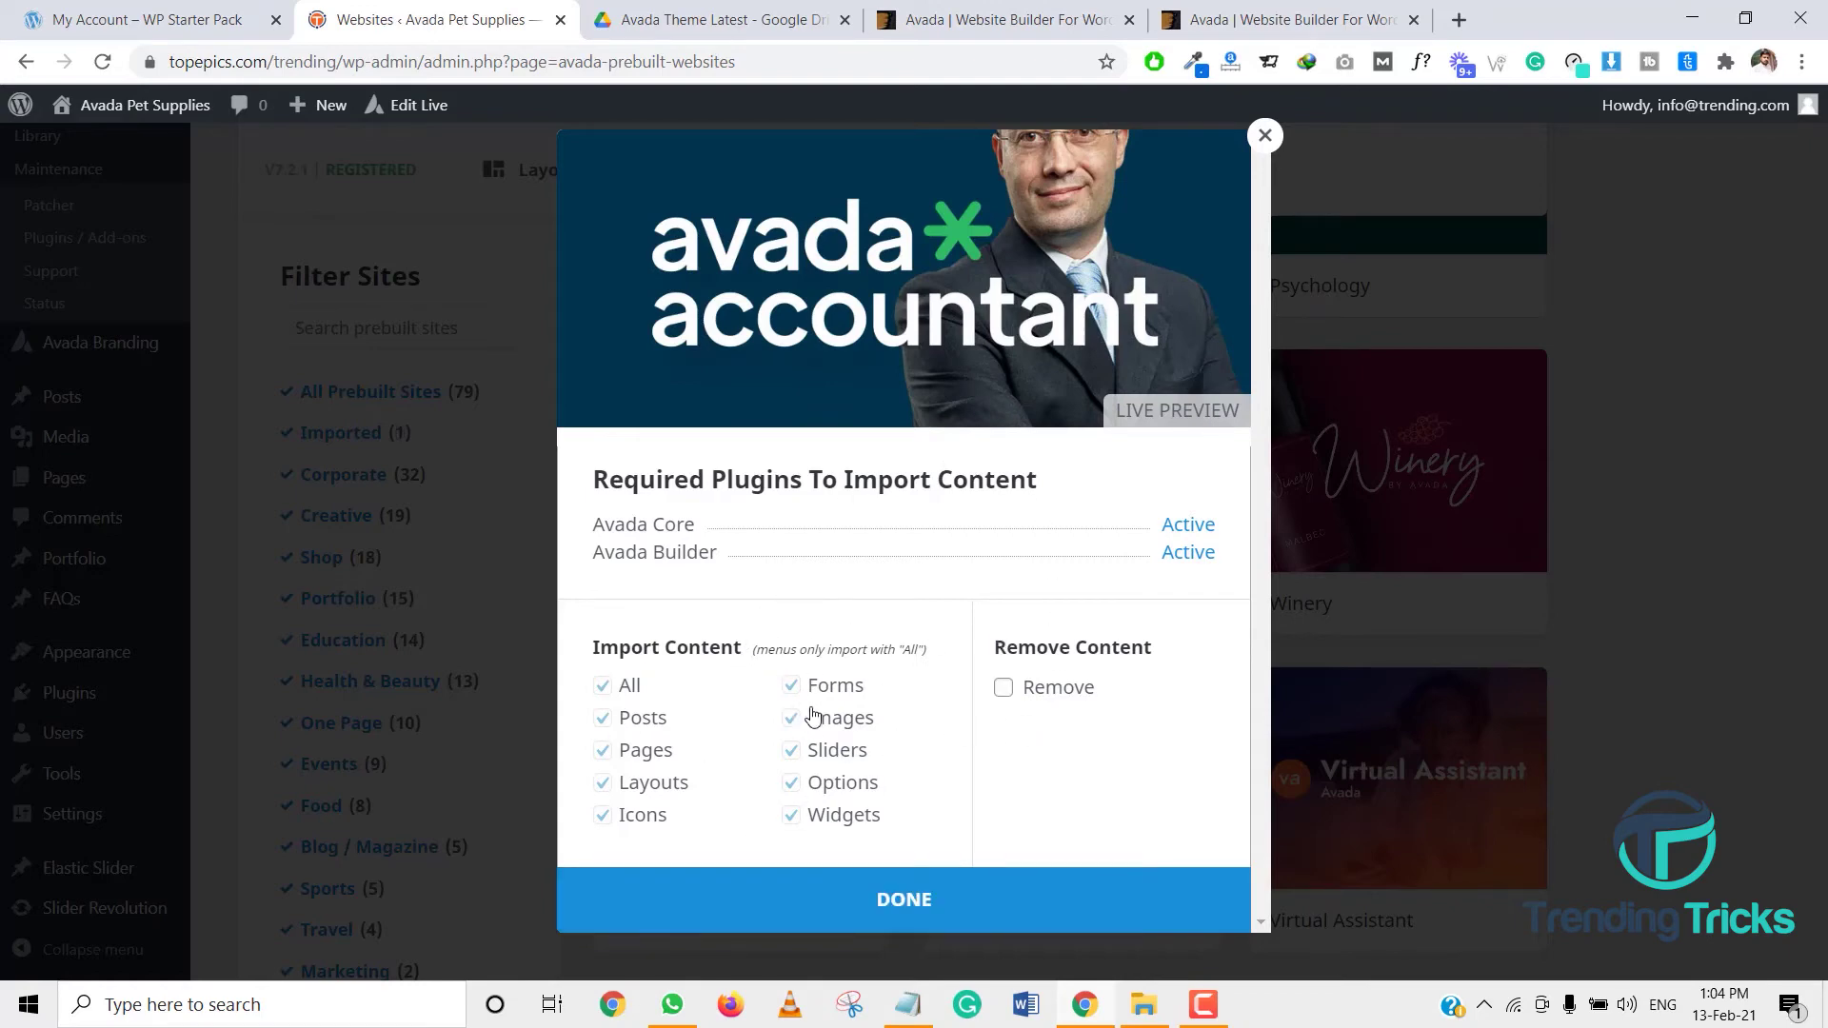
pyautogui.click(905, 902)
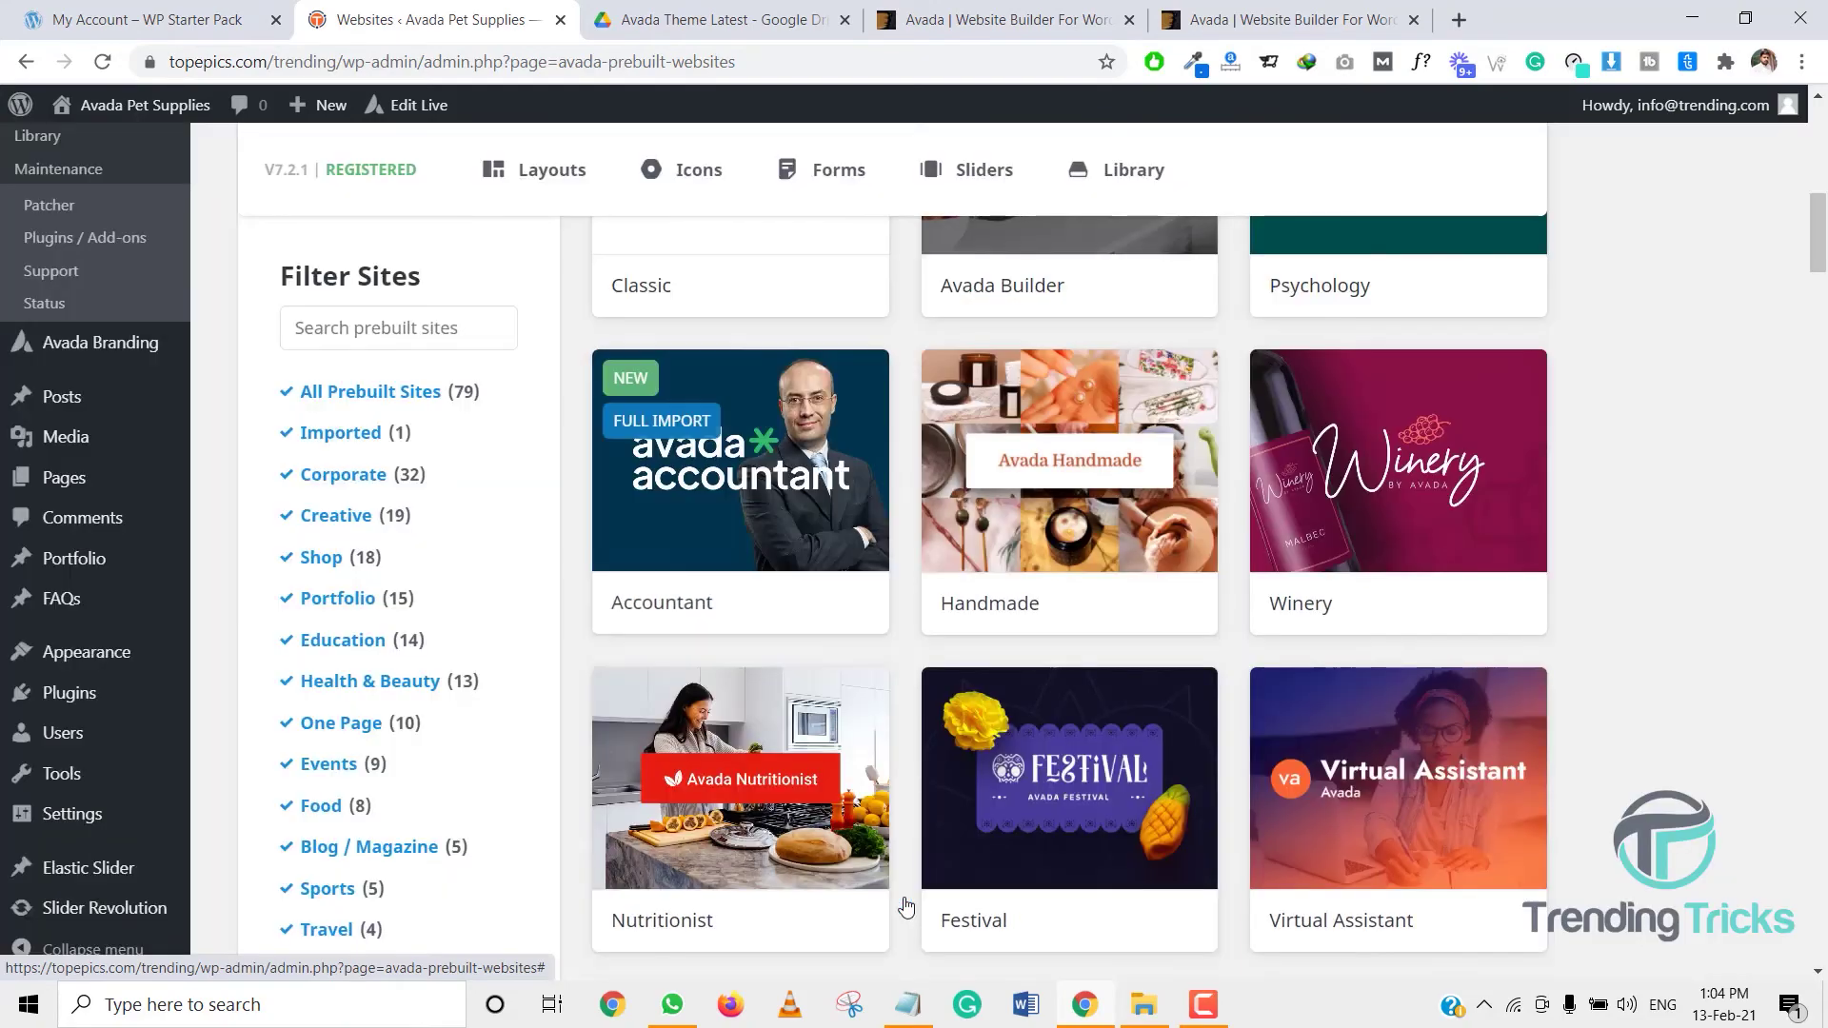
# Step: Reload the prebuilt websites page and open the site's front end in a new tab
pyautogui.scroll(5, 773, 593)
pyautogui.scroll(3, 771, 587)
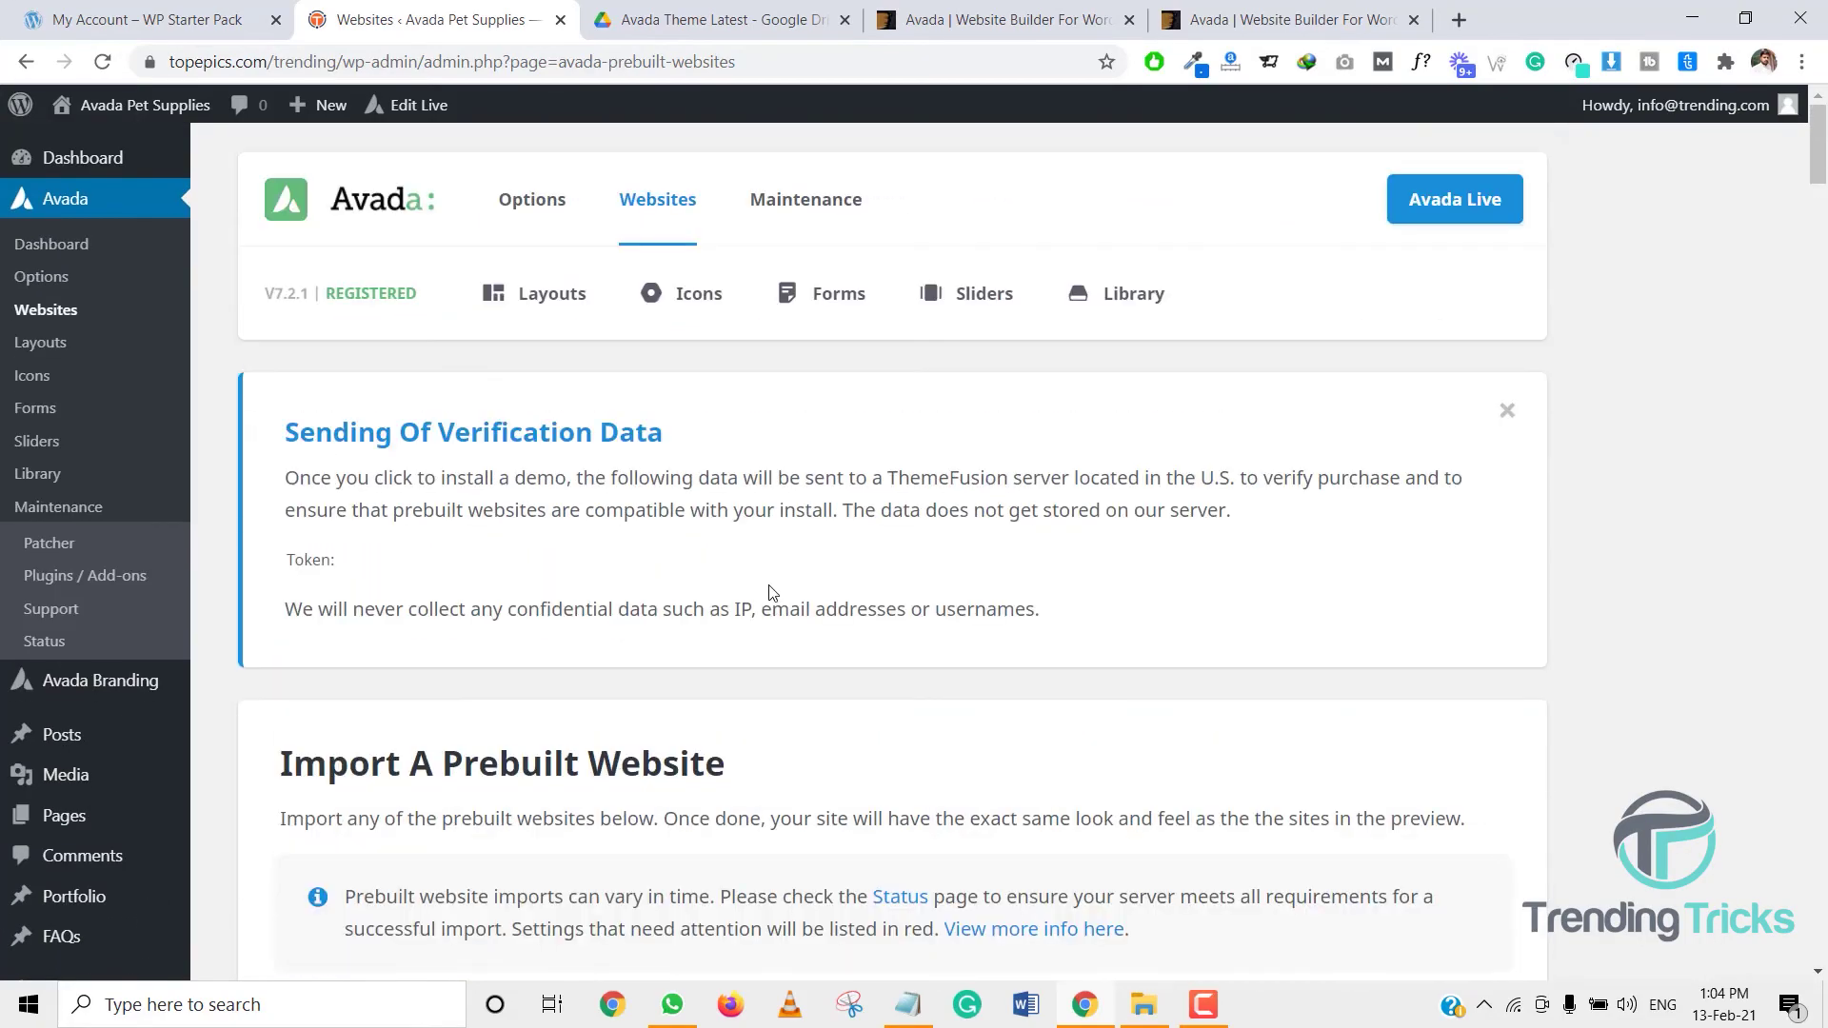
pyautogui.click(98, 65)
pyautogui.moveTo(100, 113)
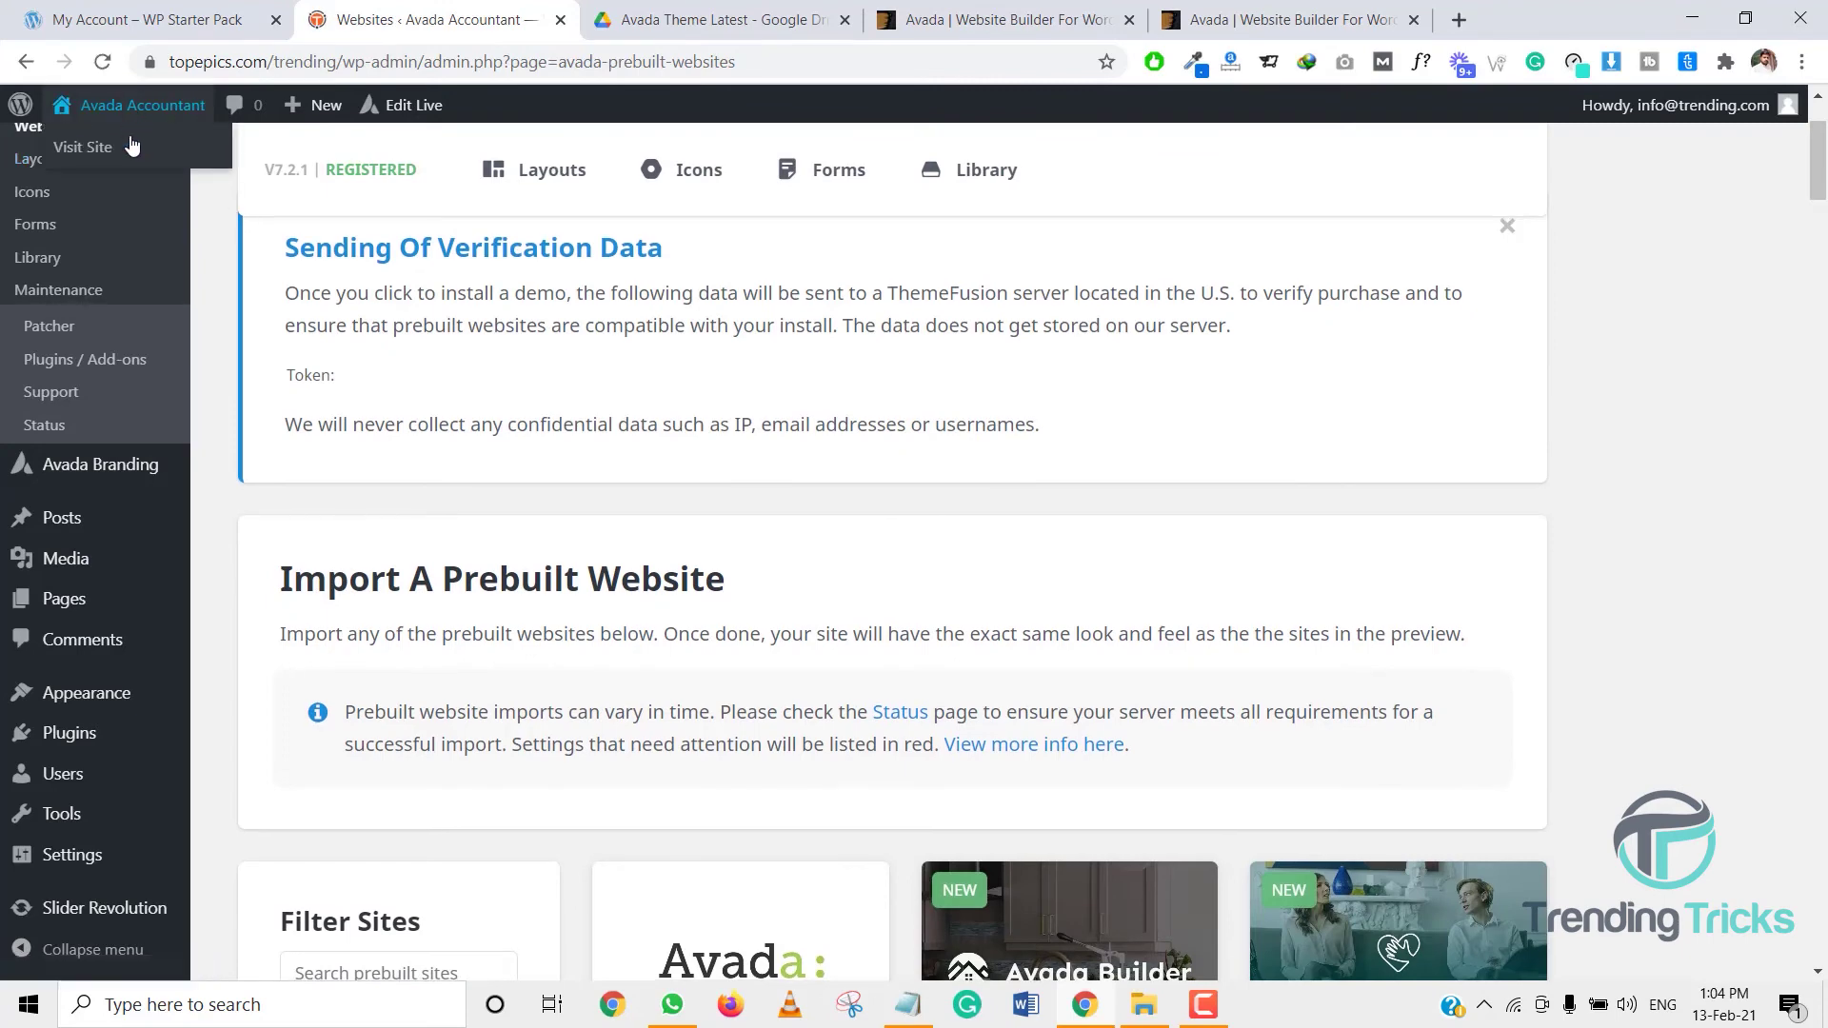
pyautogui.click(127, 151)
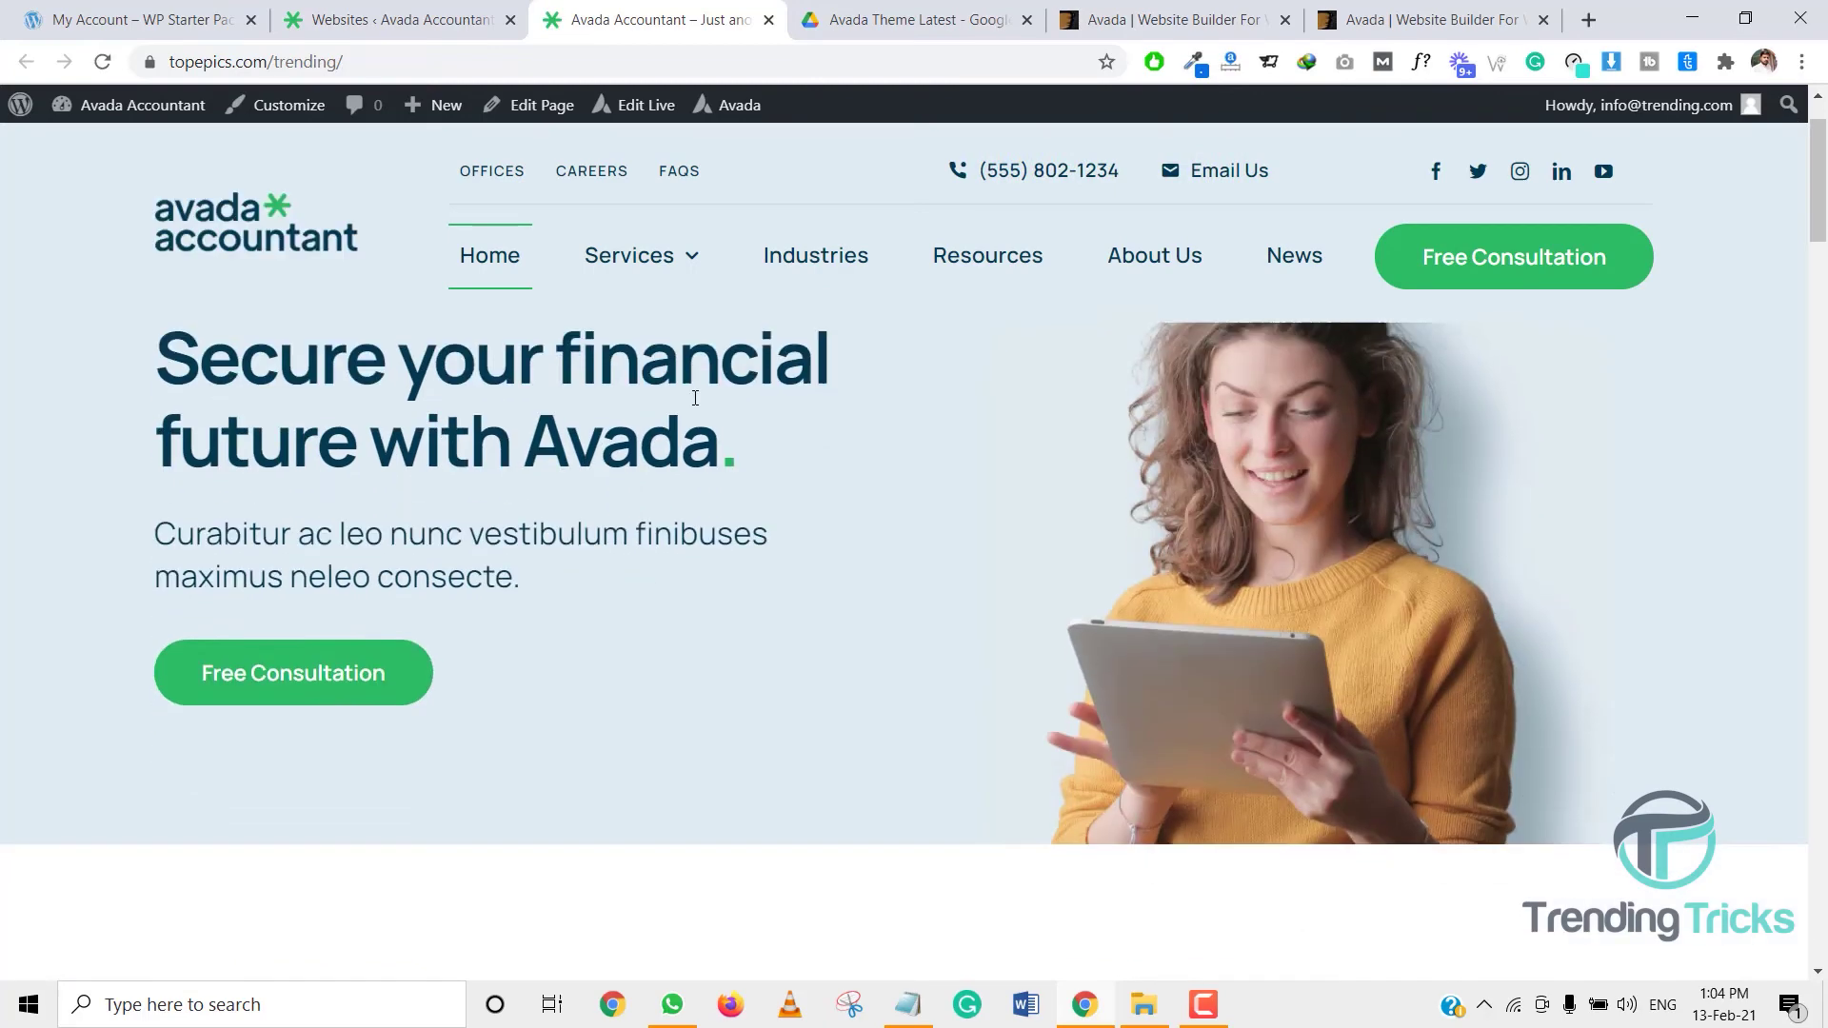
# Step: Look through the imported Accountant home page from the hero section down to the footer and back
pyautogui.scroll(-6, 695, 419)
pyautogui.scroll(-11, 695, 443)
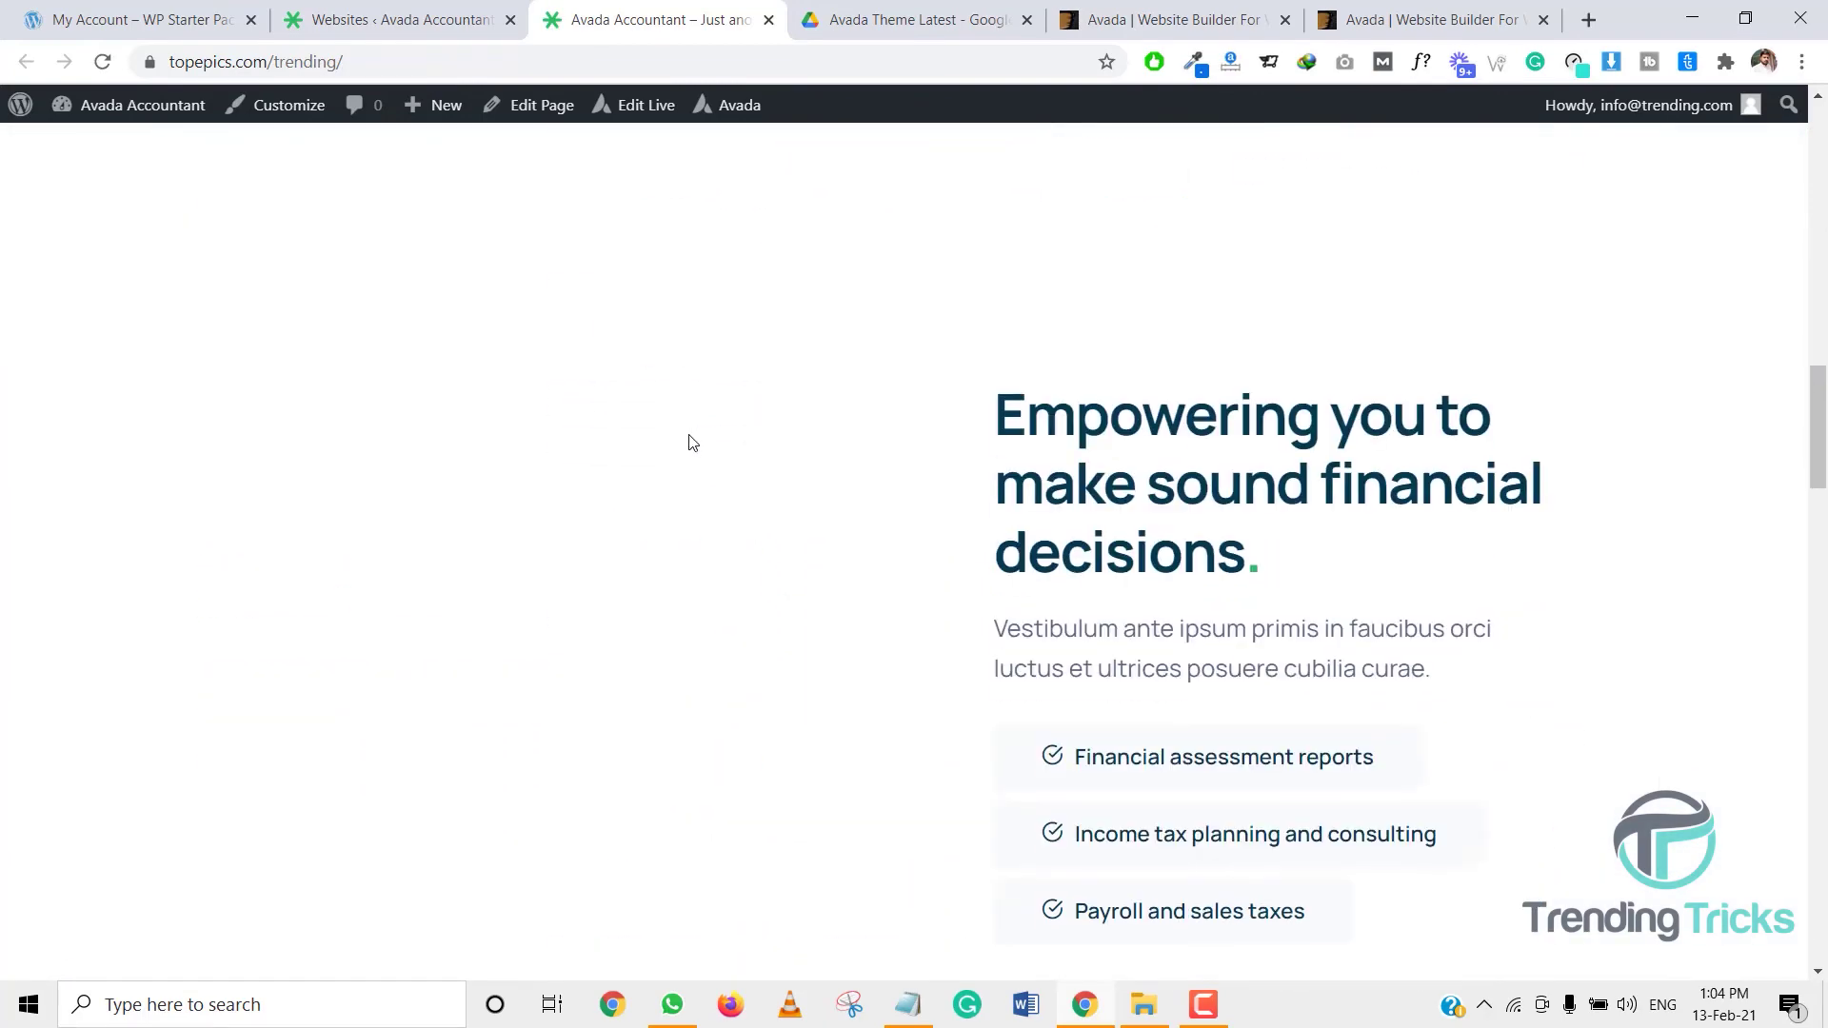
pyautogui.scroll(-4, 690, 457)
pyautogui.scroll(-20, 688, 462)
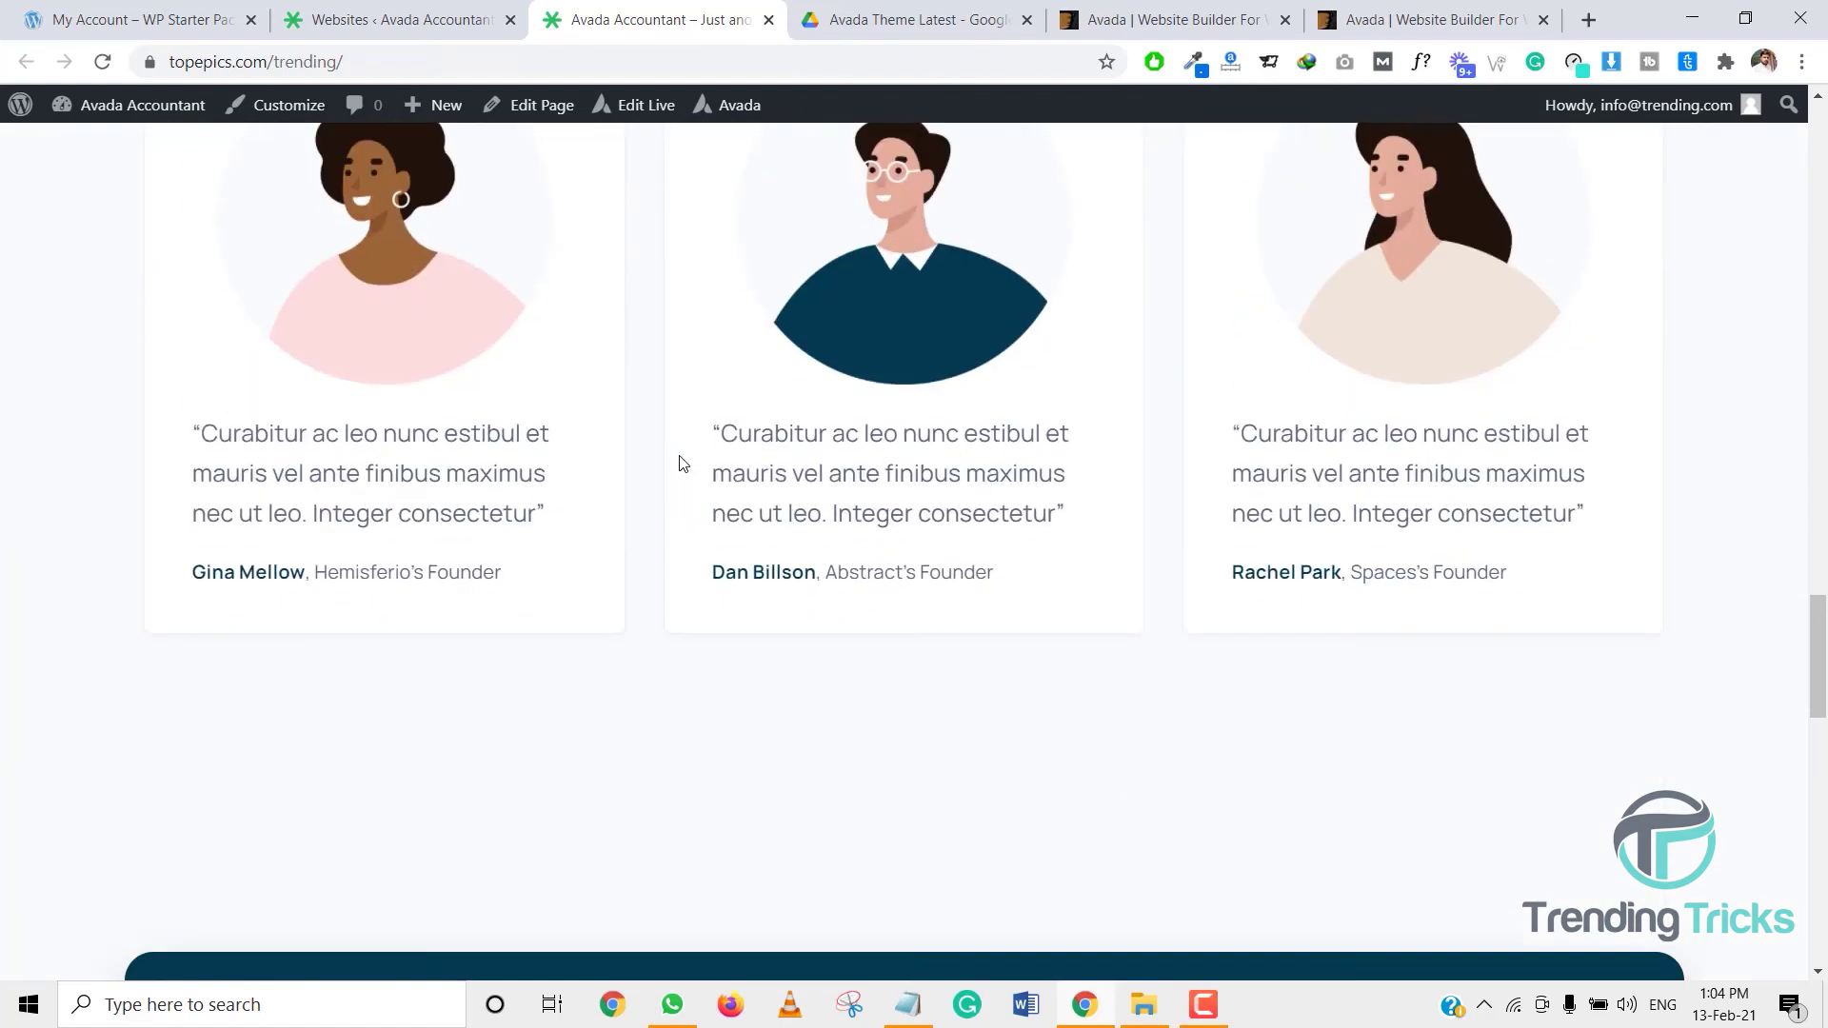
pyautogui.scroll(-4, 676, 473)
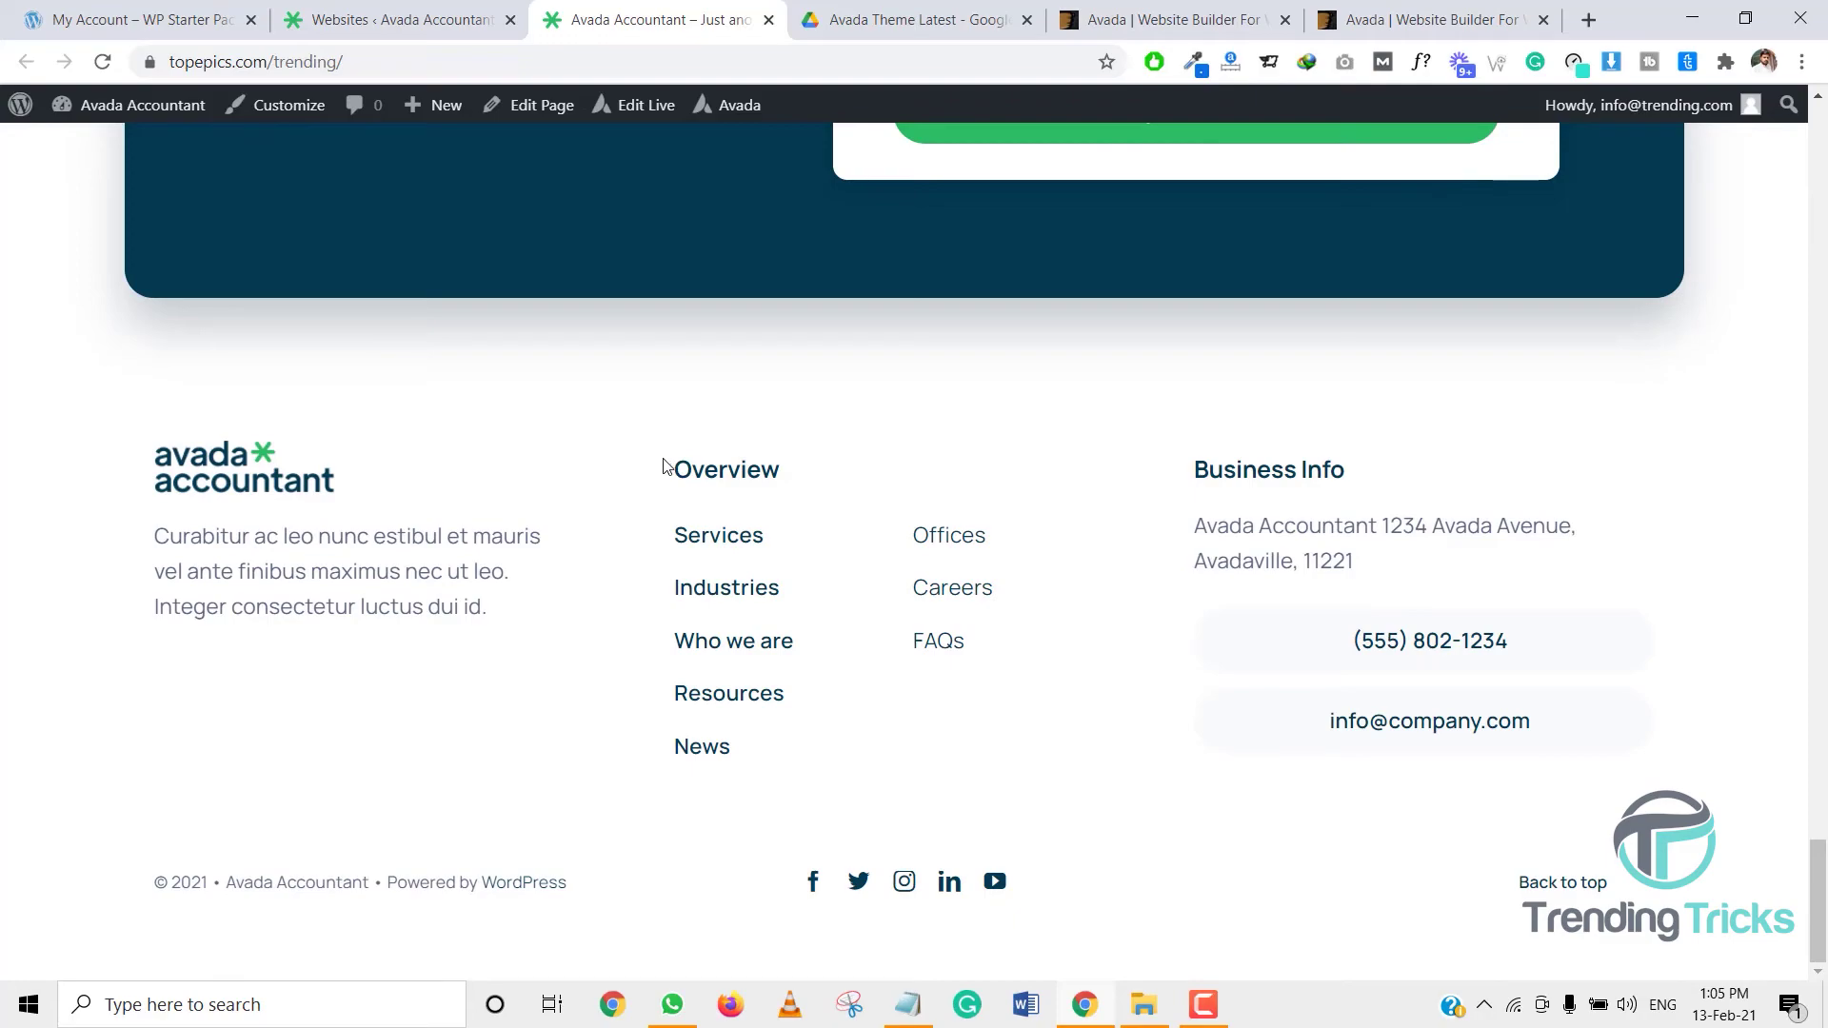
pyautogui.scroll(20, 664, 465)
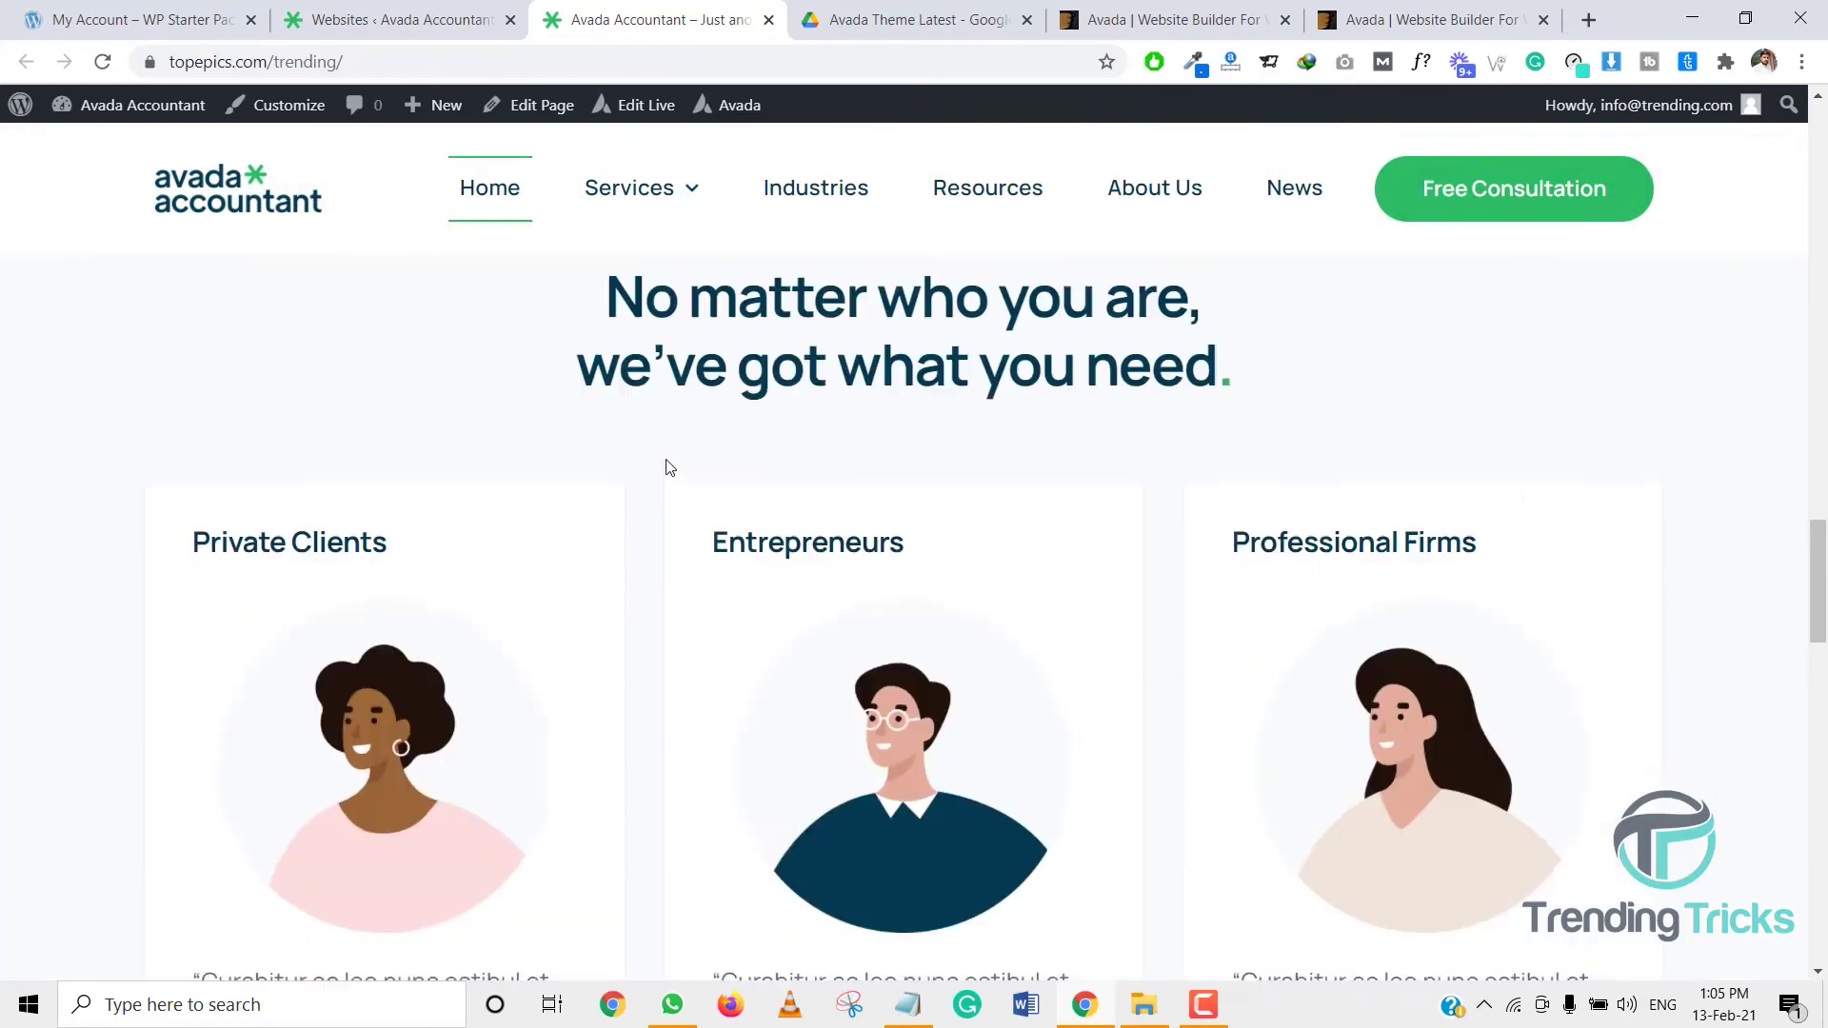
pyautogui.scroll(5, 663, 468)
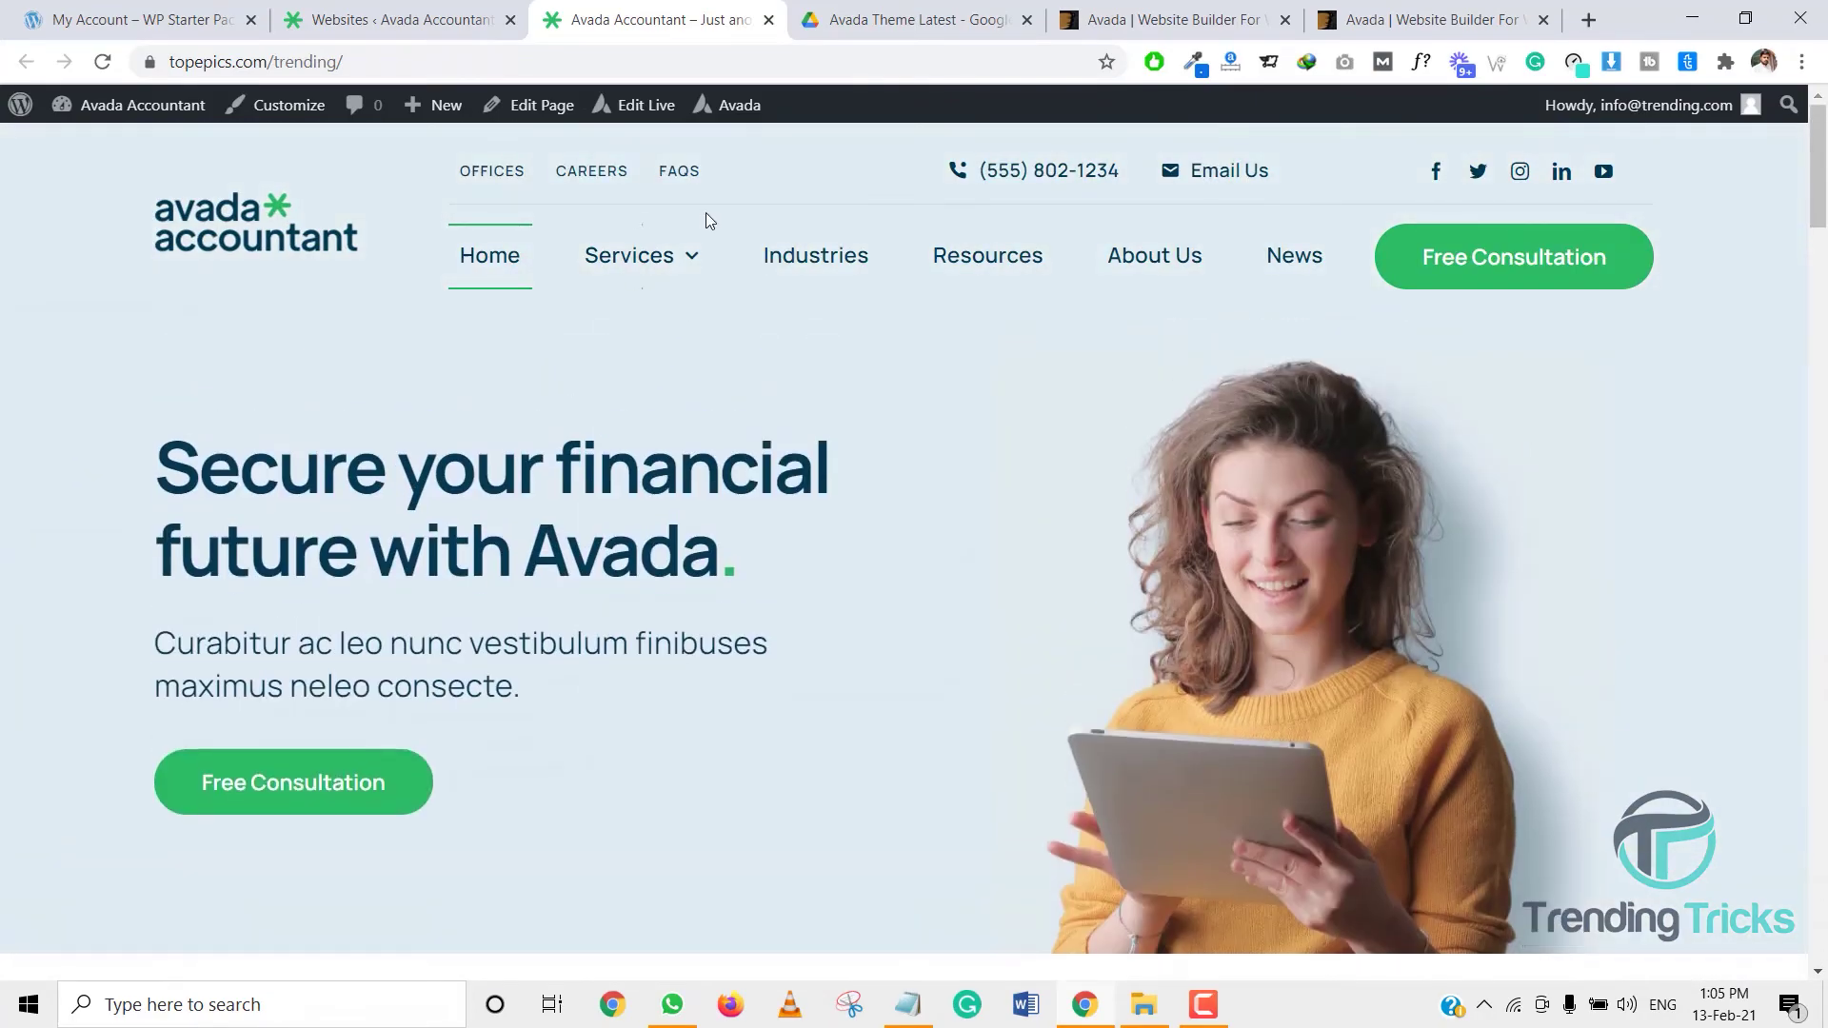
# Step: Open the Free Consultation page and examine its contact form fields, quote request button and office details
pyautogui.moveTo(657, 257)
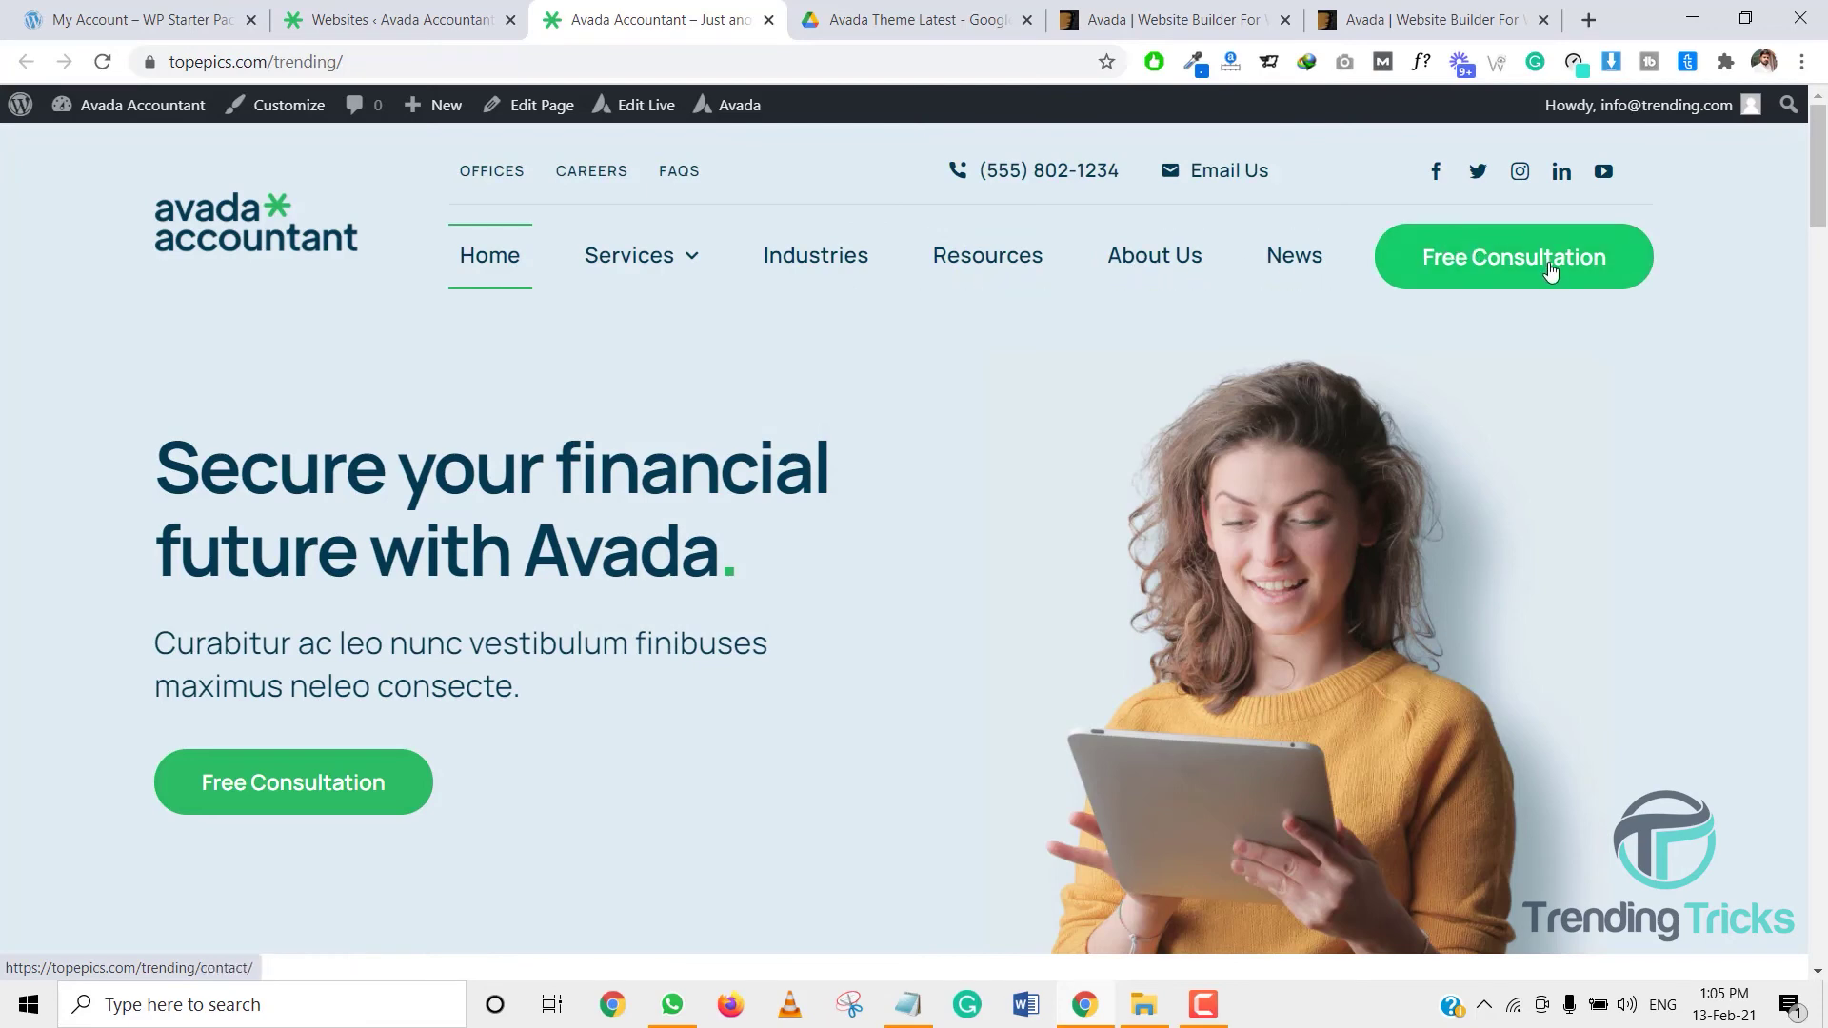
pyautogui.click(1487, 255)
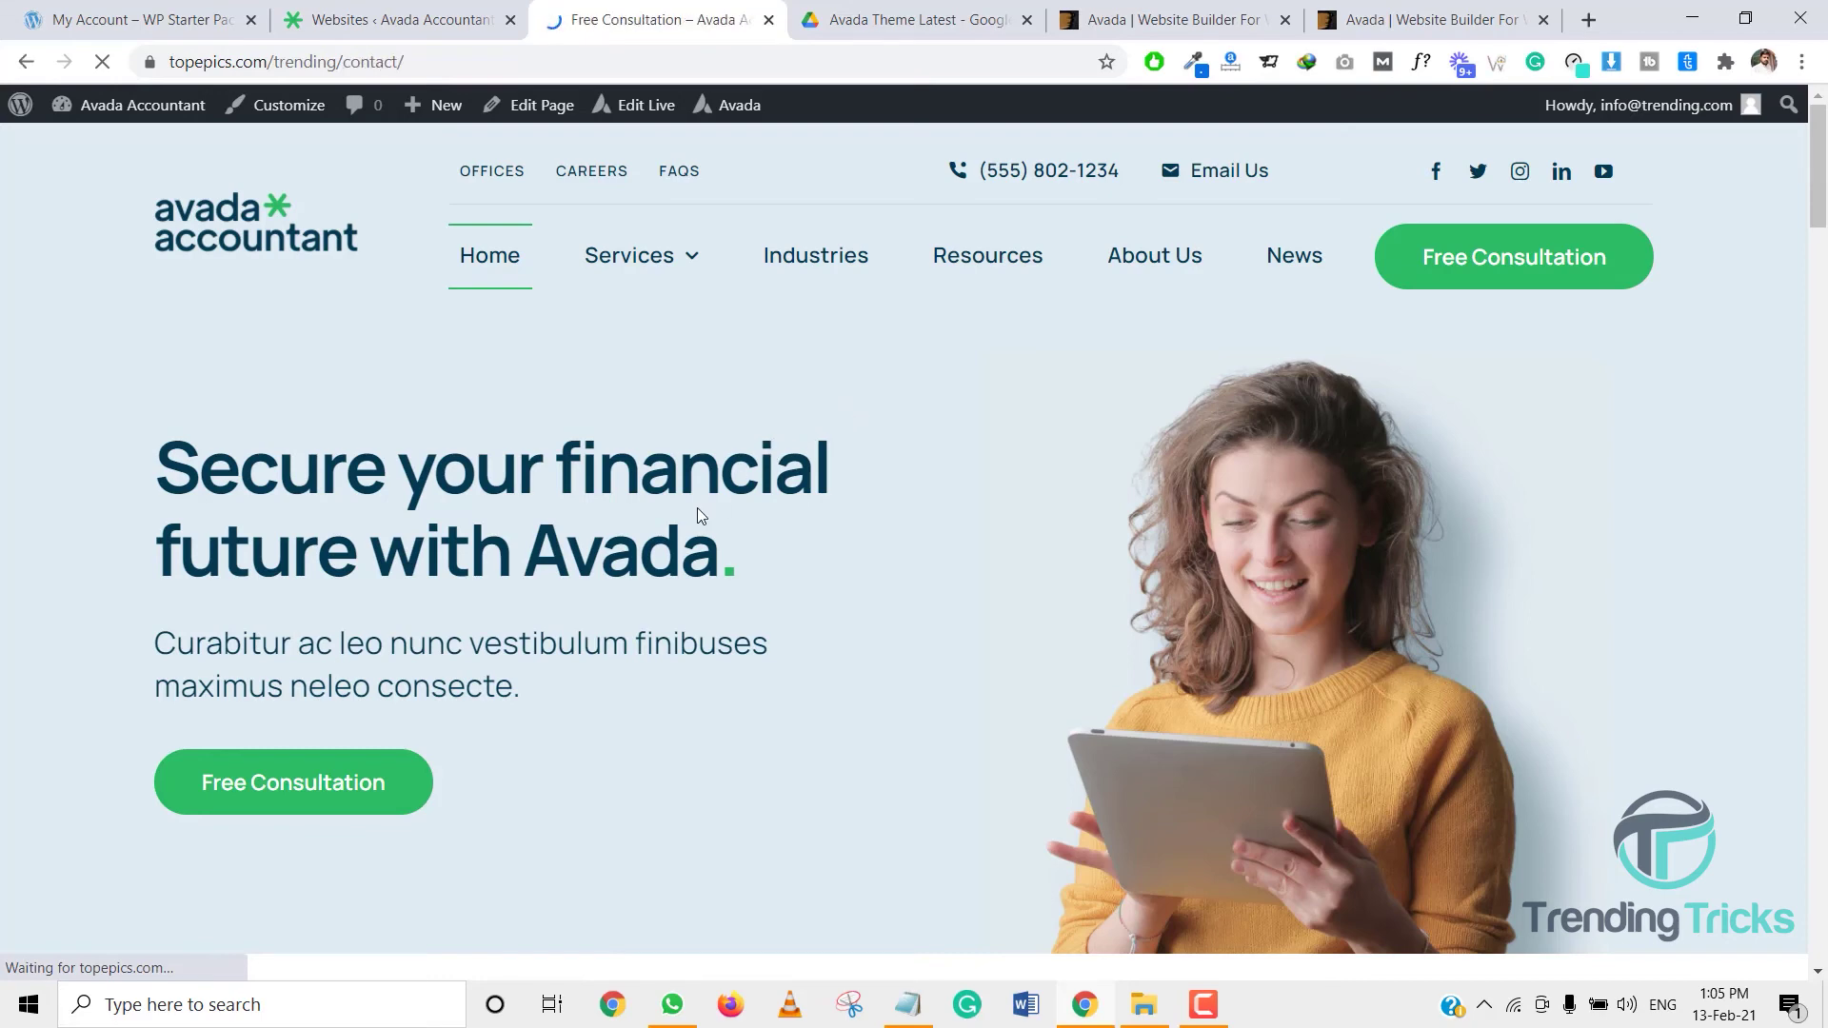
pyautogui.scroll(-5, 654, 476)
pyautogui.click(654, 421)
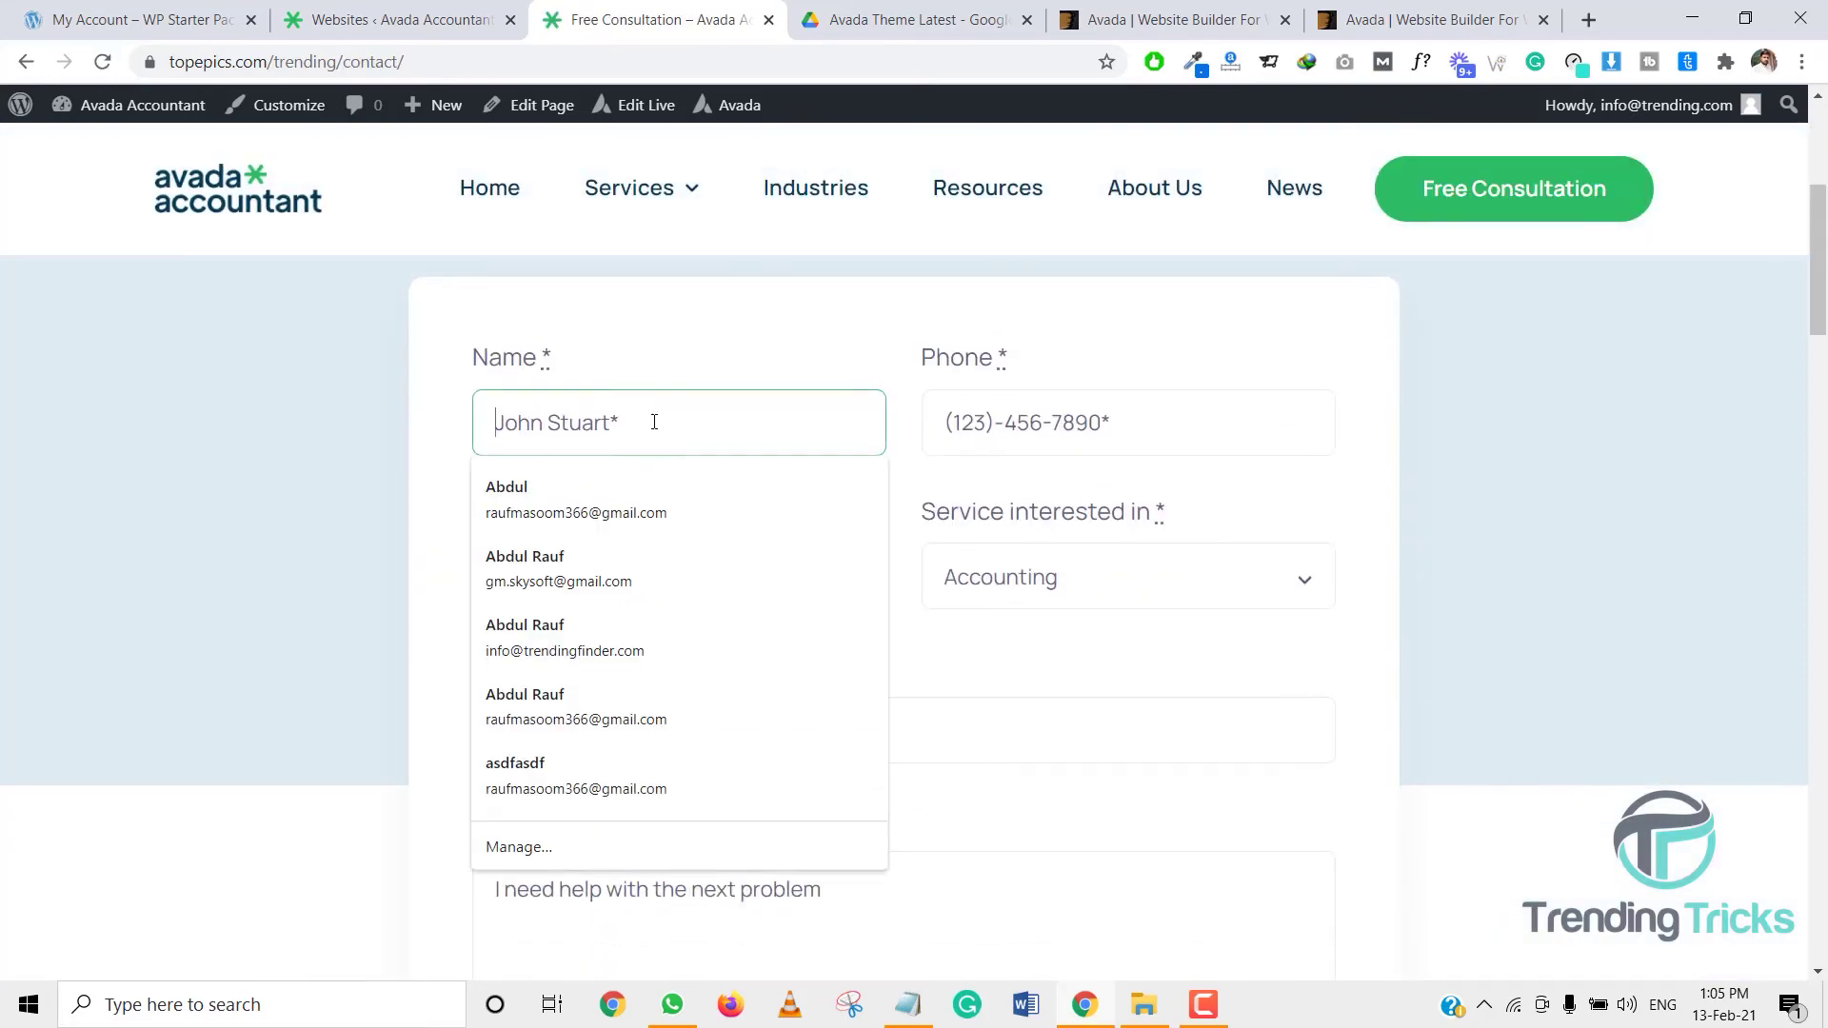
pyautogui.click(1099, 443)
pyautogui.click(736, 563)
pyautogui.scroll(-12, 695, 590)
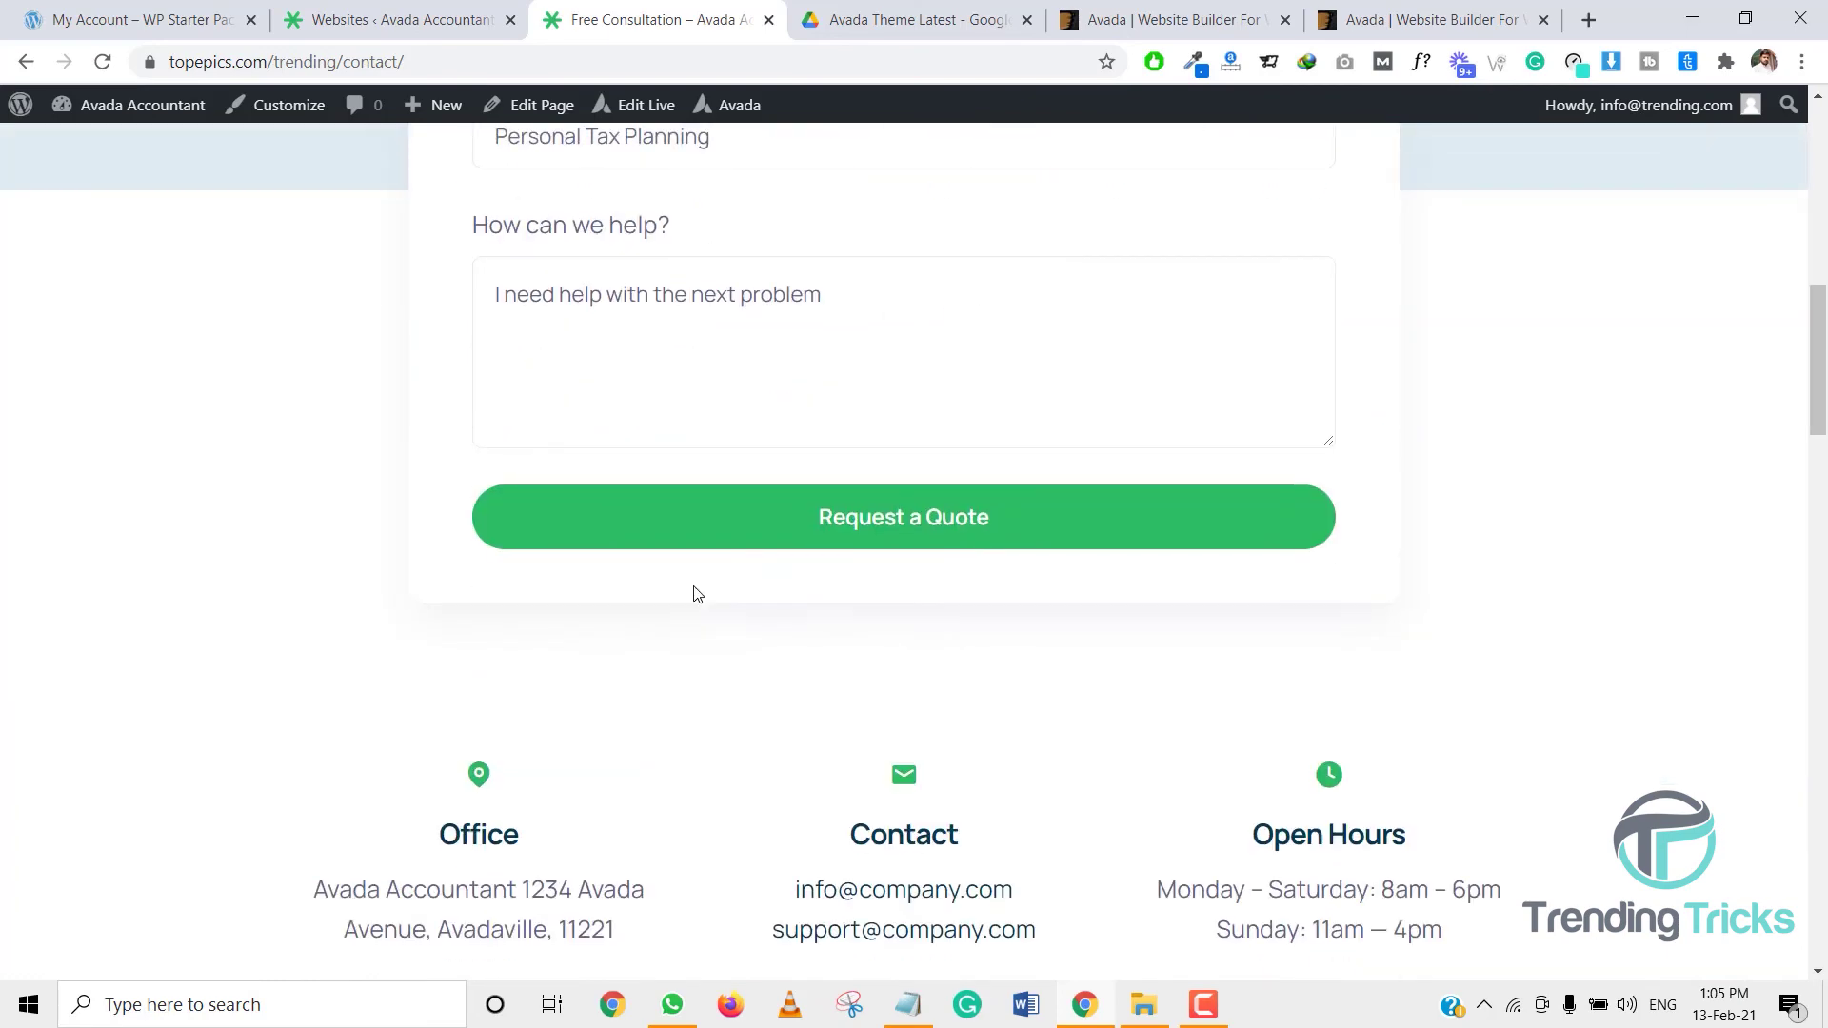
pyautogui.scroll(12, 695, 597)
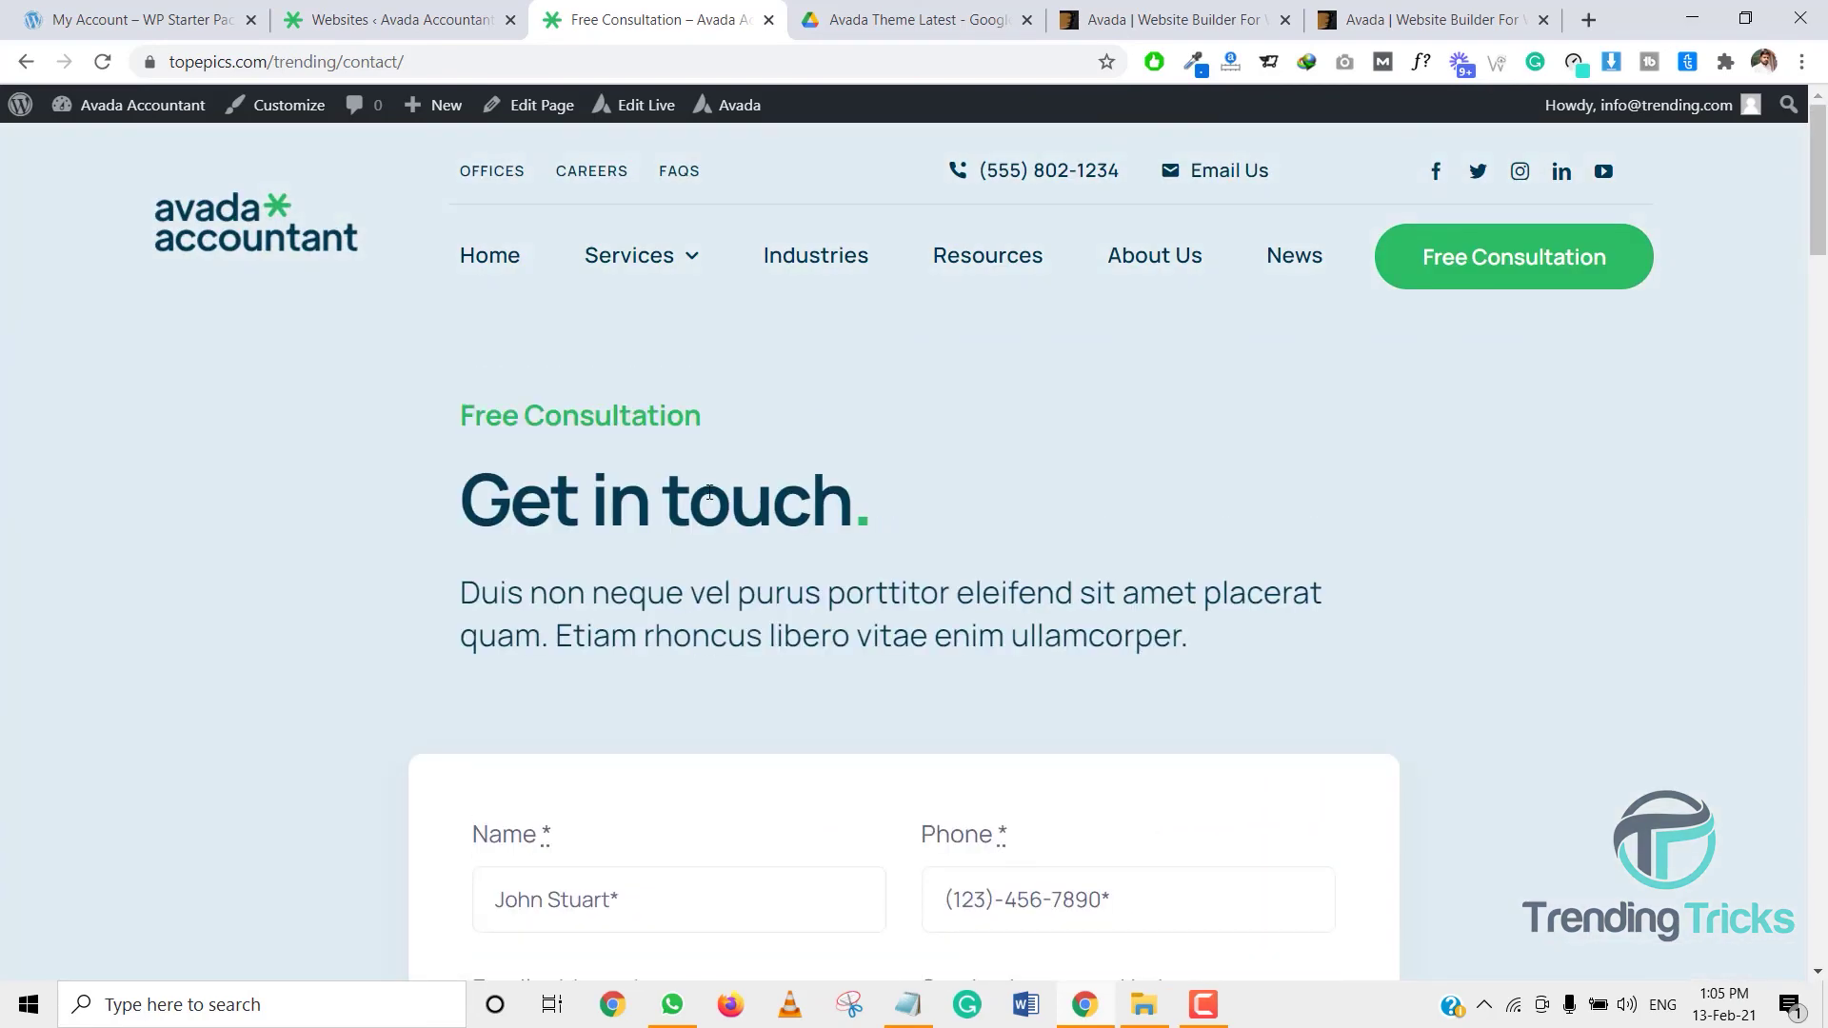
# Step: Check the contact page's live-editing options and form again, and return to the site's home page
pyautogui.moveTo(610, 105)
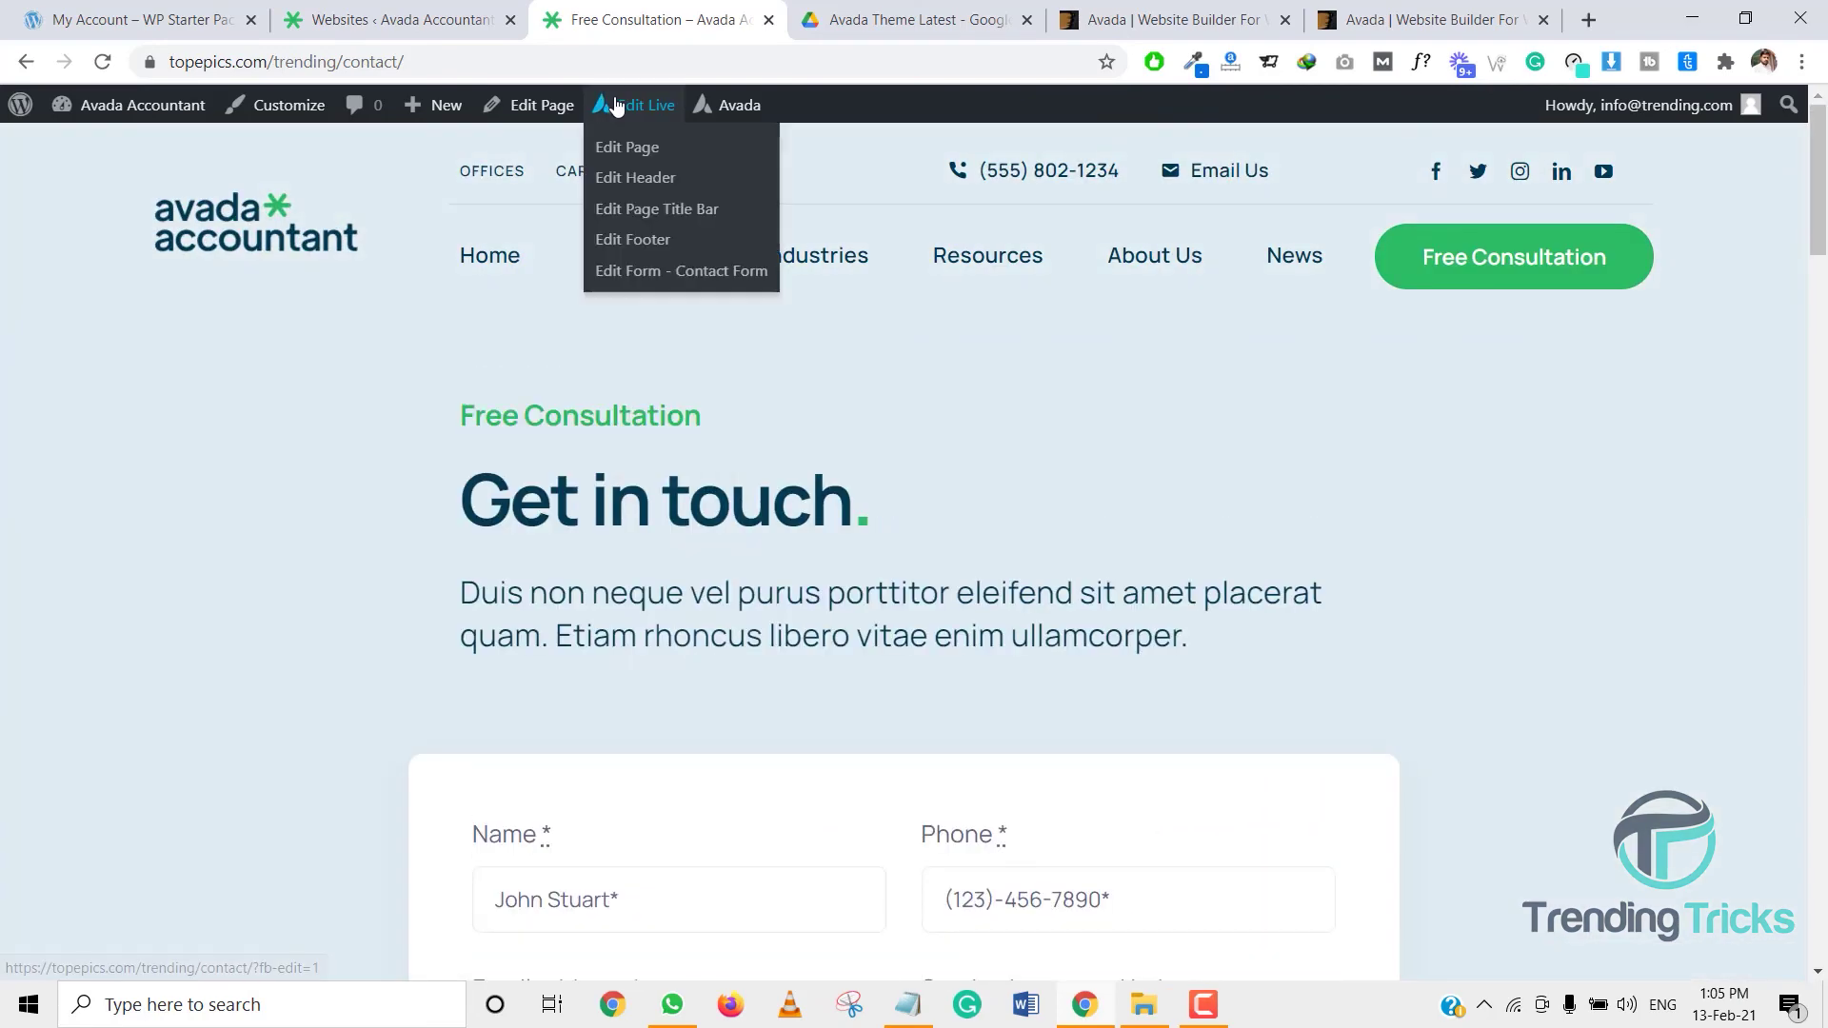
pyautogui.scroll(-5, 857, 498)
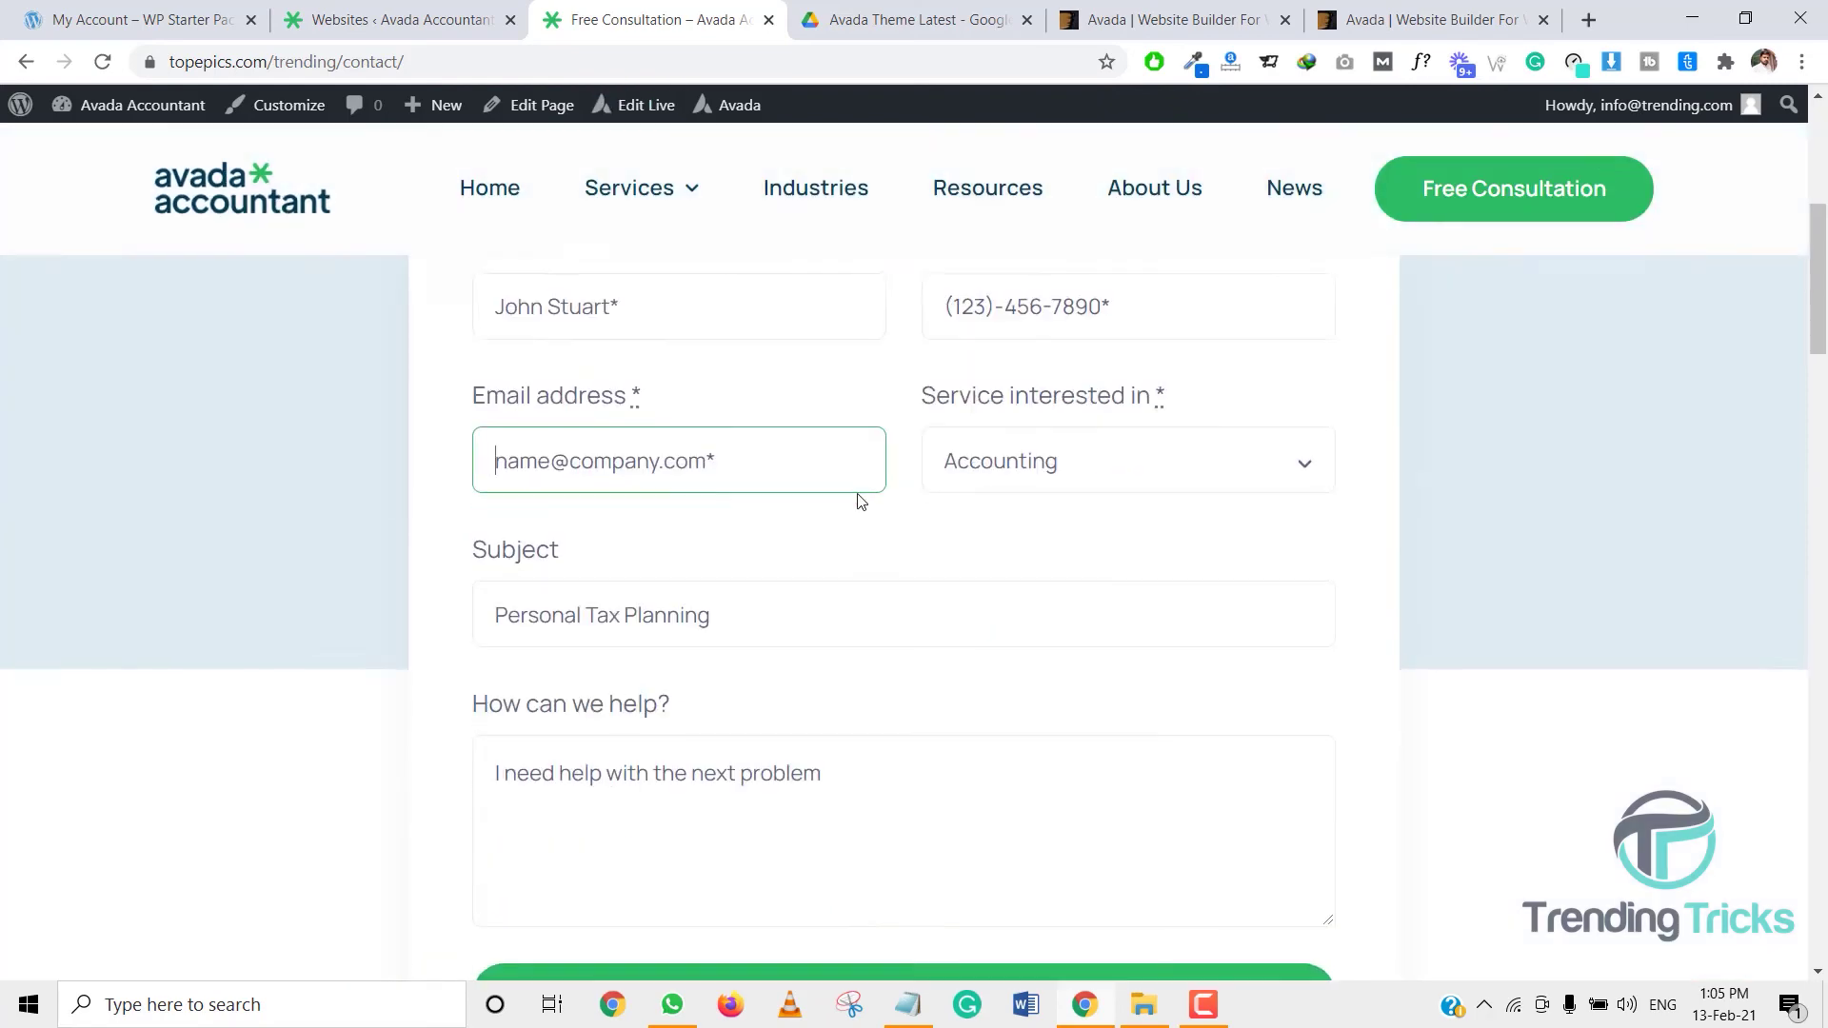
pyautogui.scroll(5, 667, 438)
pyautogui.click(292, 223)
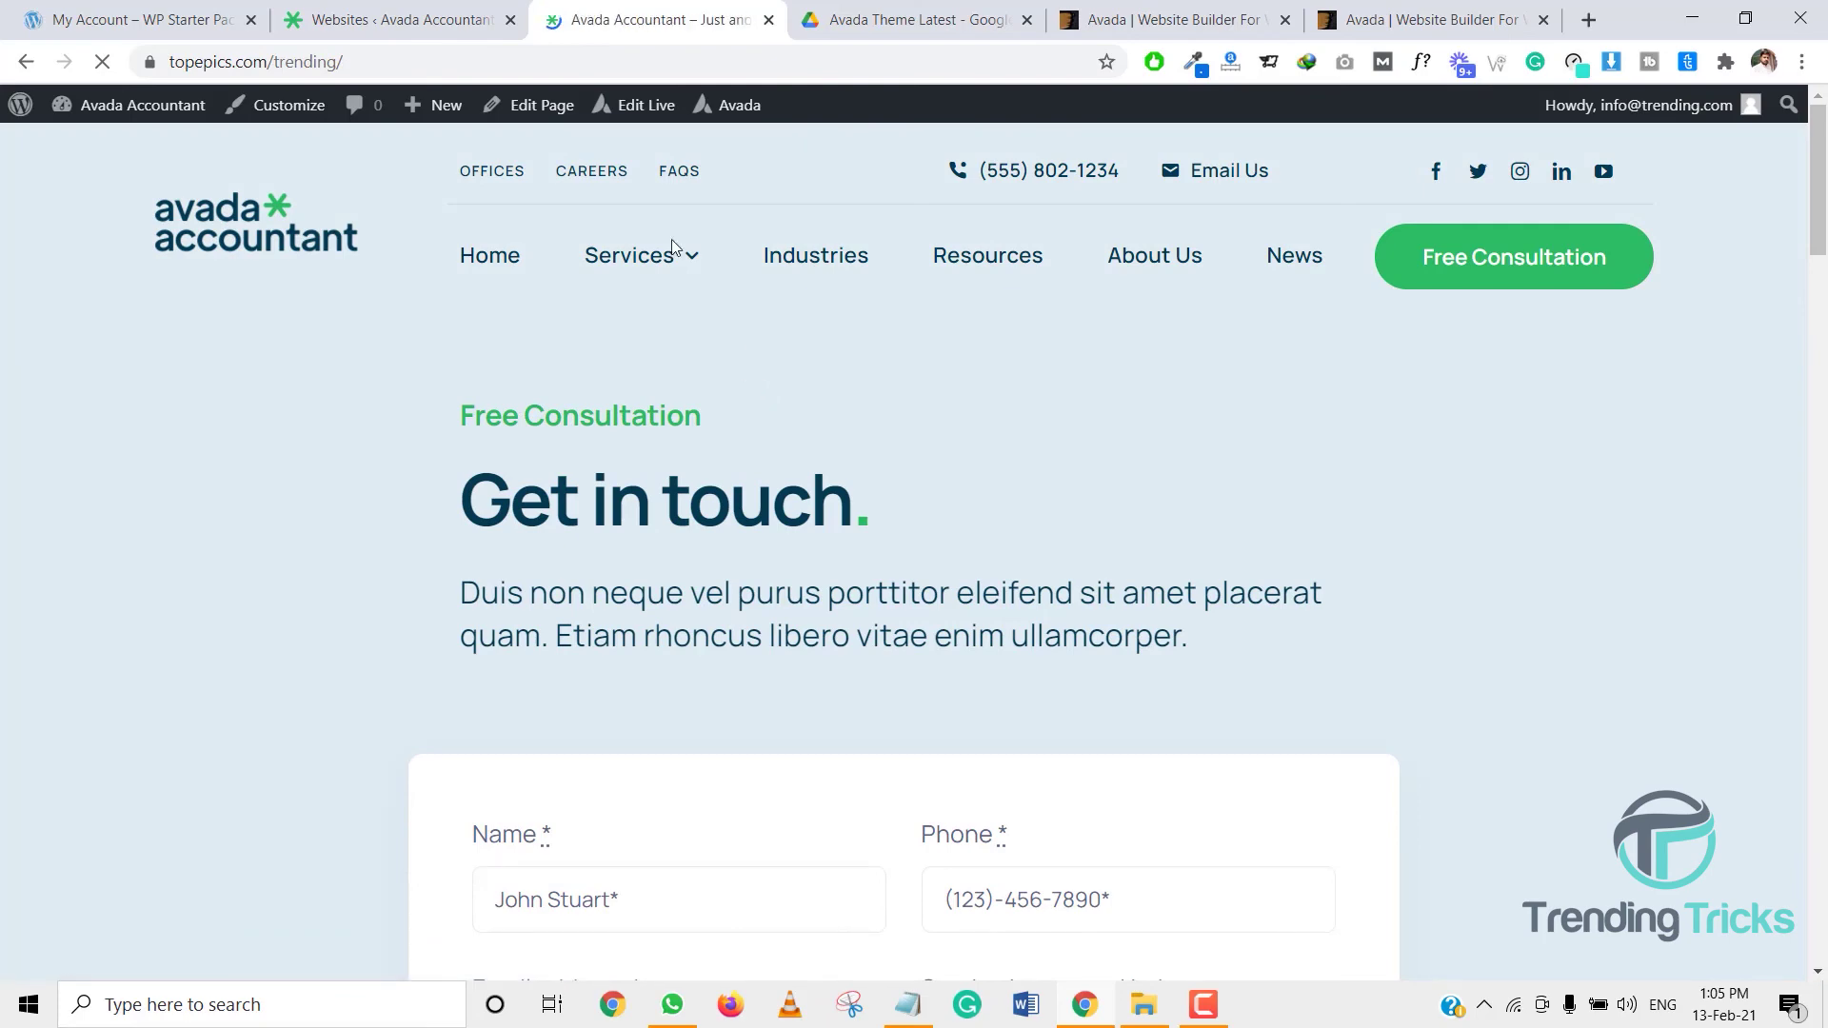
# Step: Return to Avada's prebuilt websites page in WordPress and look through the demos around Nutritionist, Festival and Plumber
pyautogui.click(400, 19)
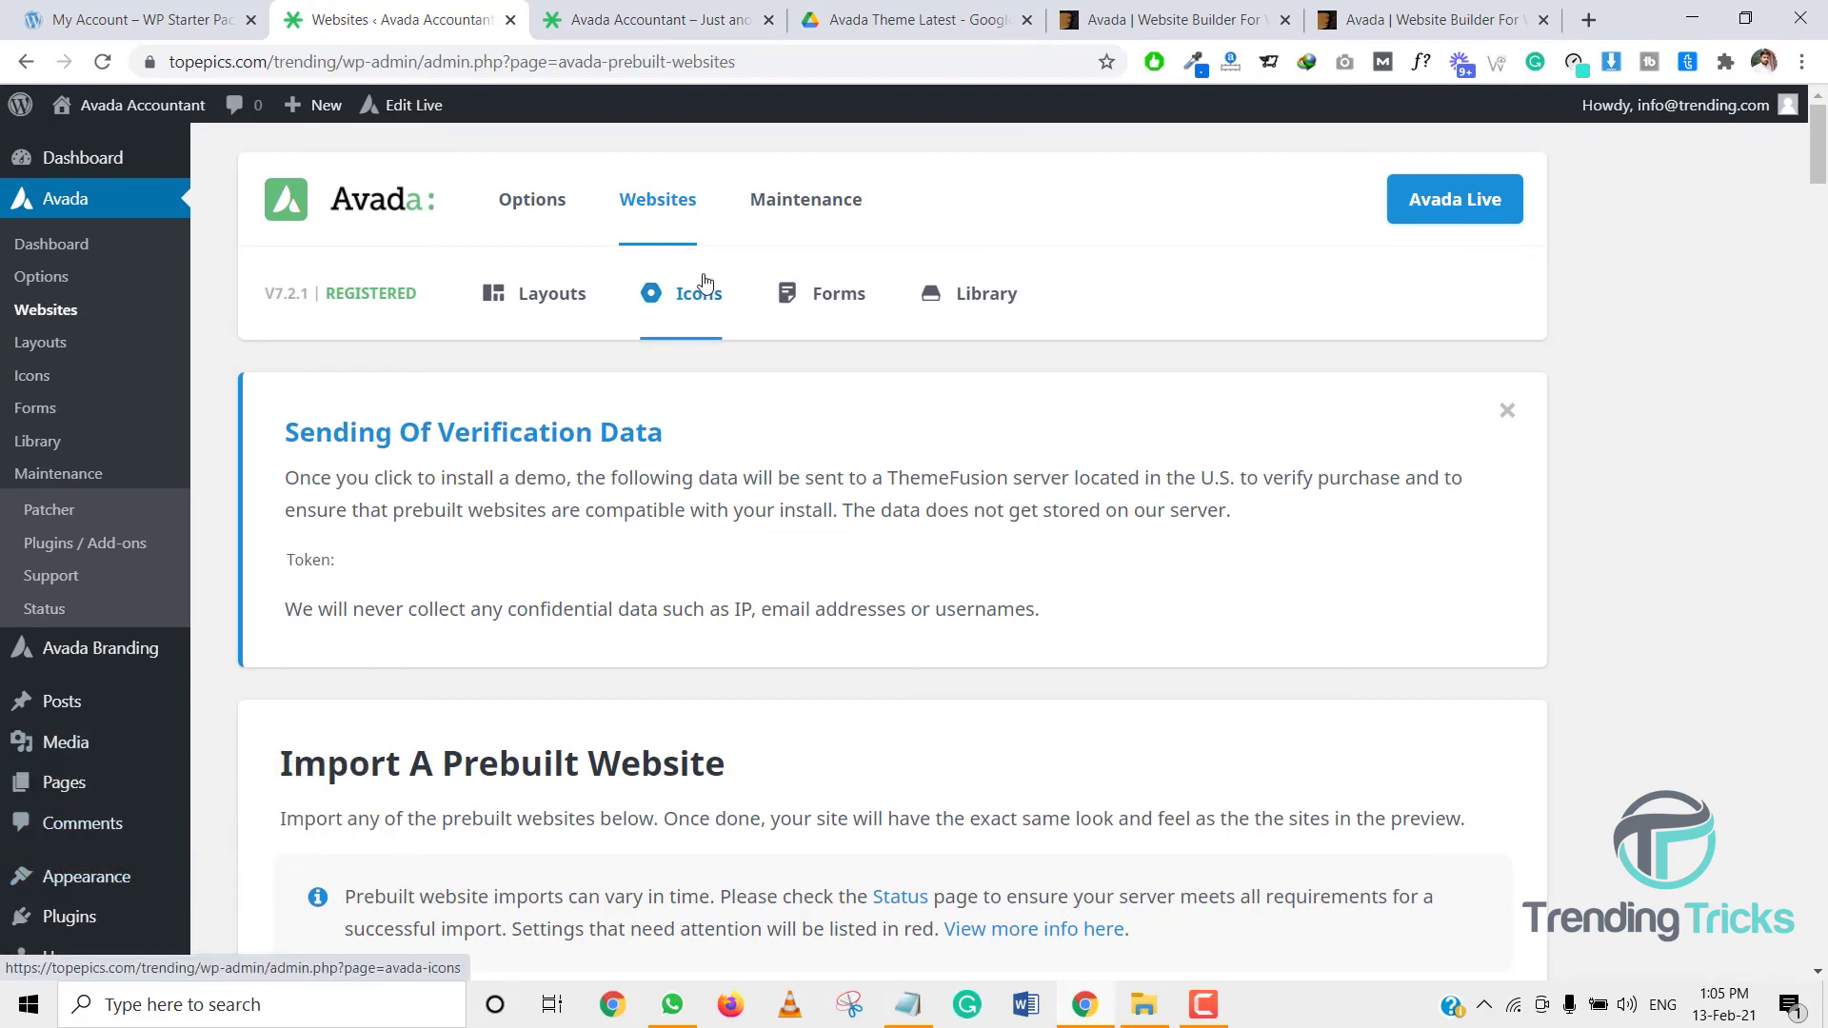
pyautogui.moveTo(805, 219)
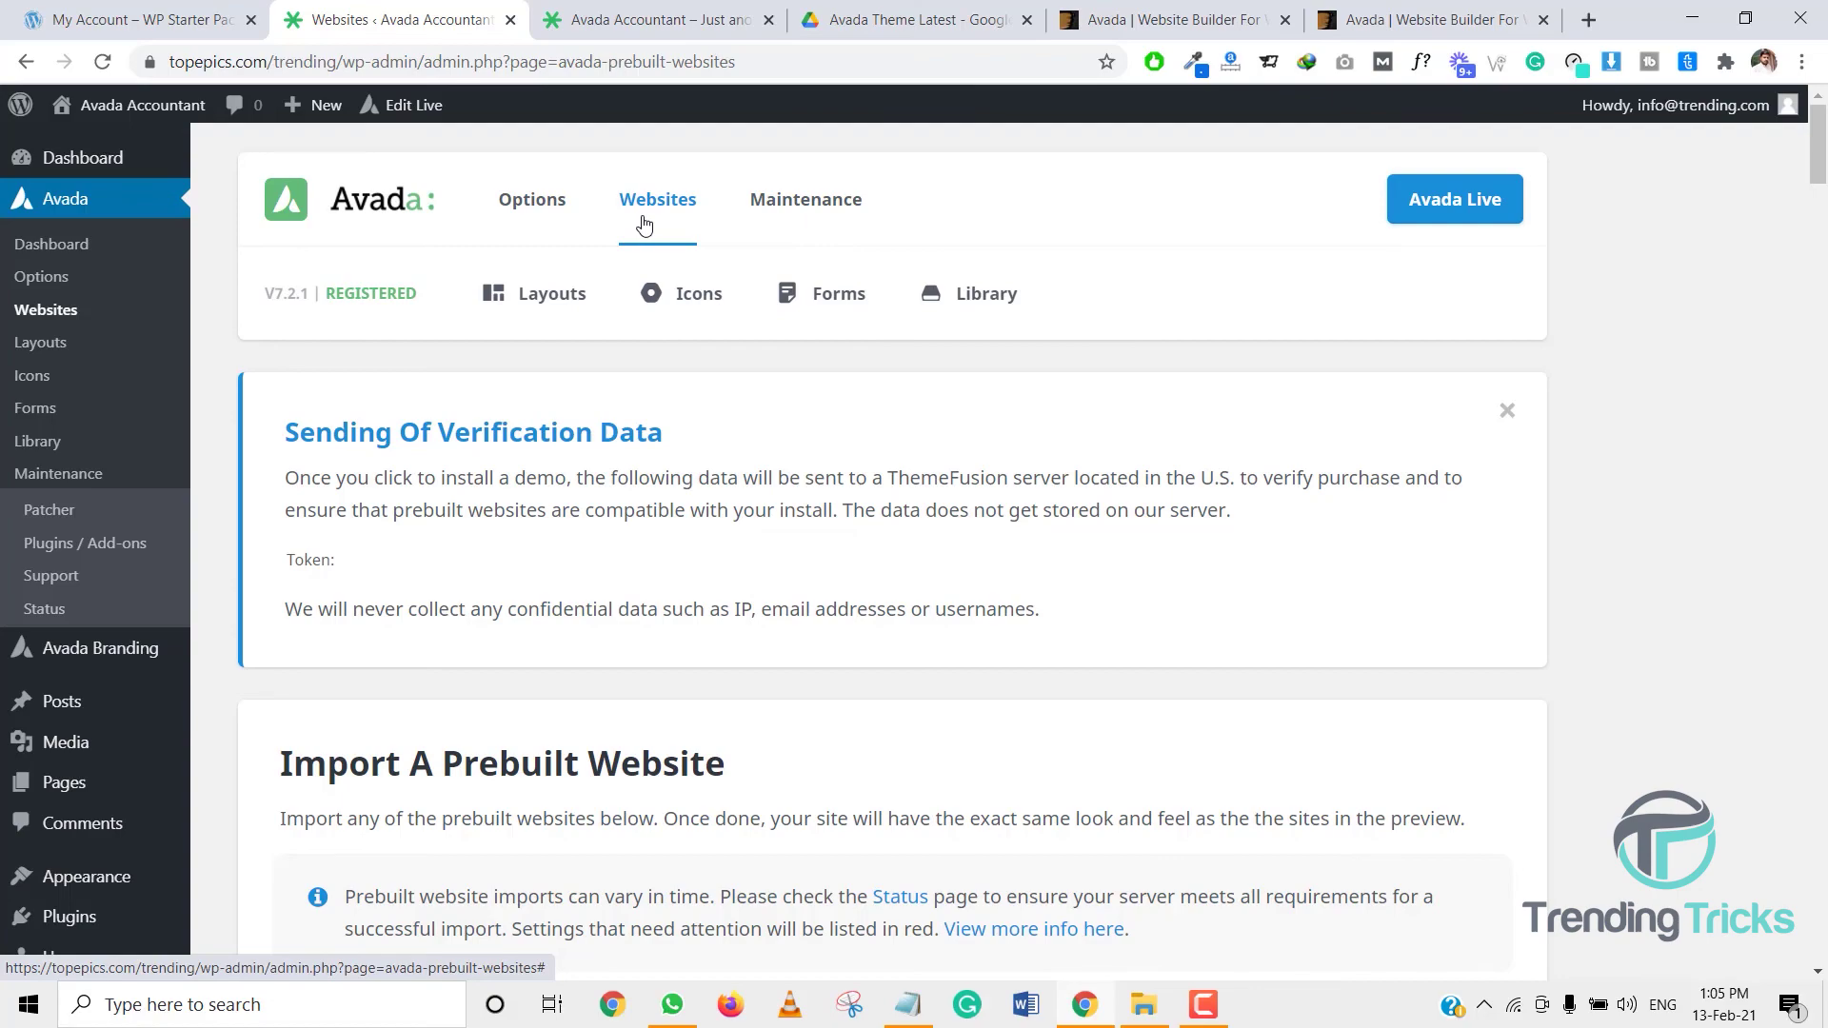
pyautogui.scroll(-10, 705, 461)
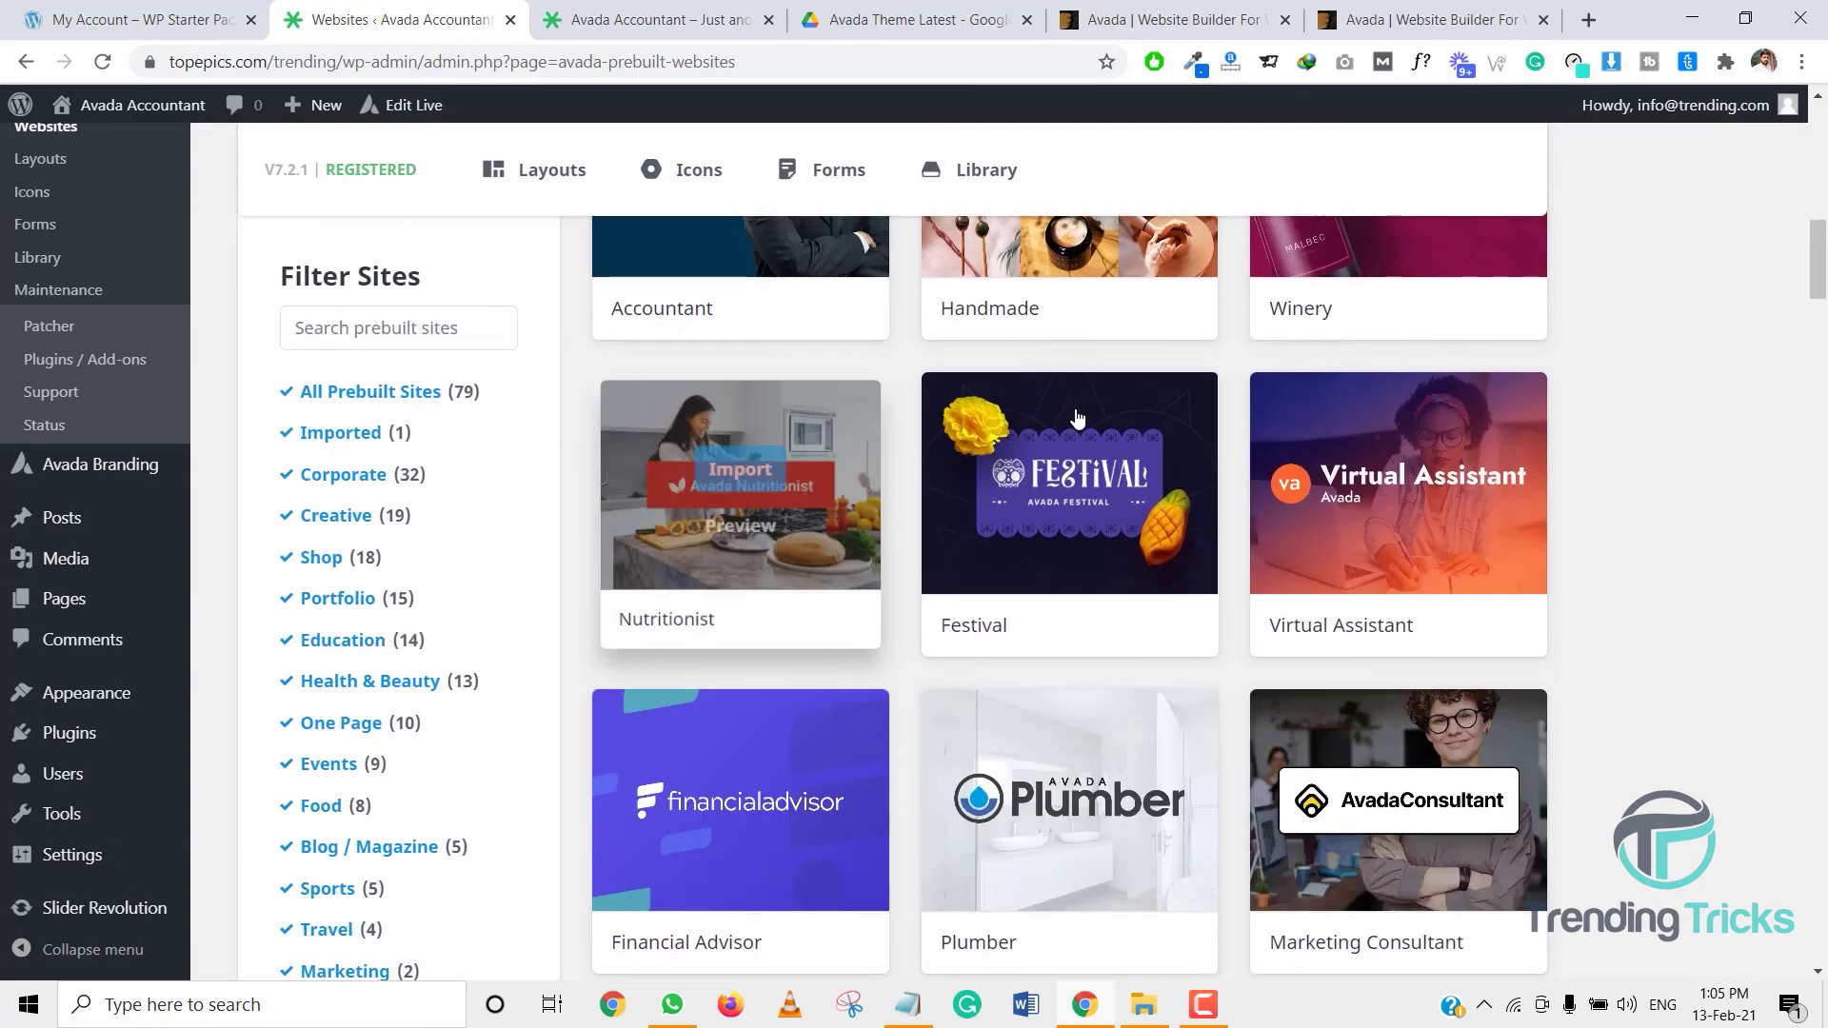
pyautogui.scroll(-5, 1077, 419)
pyautogui.scroll(3, 893, 554)
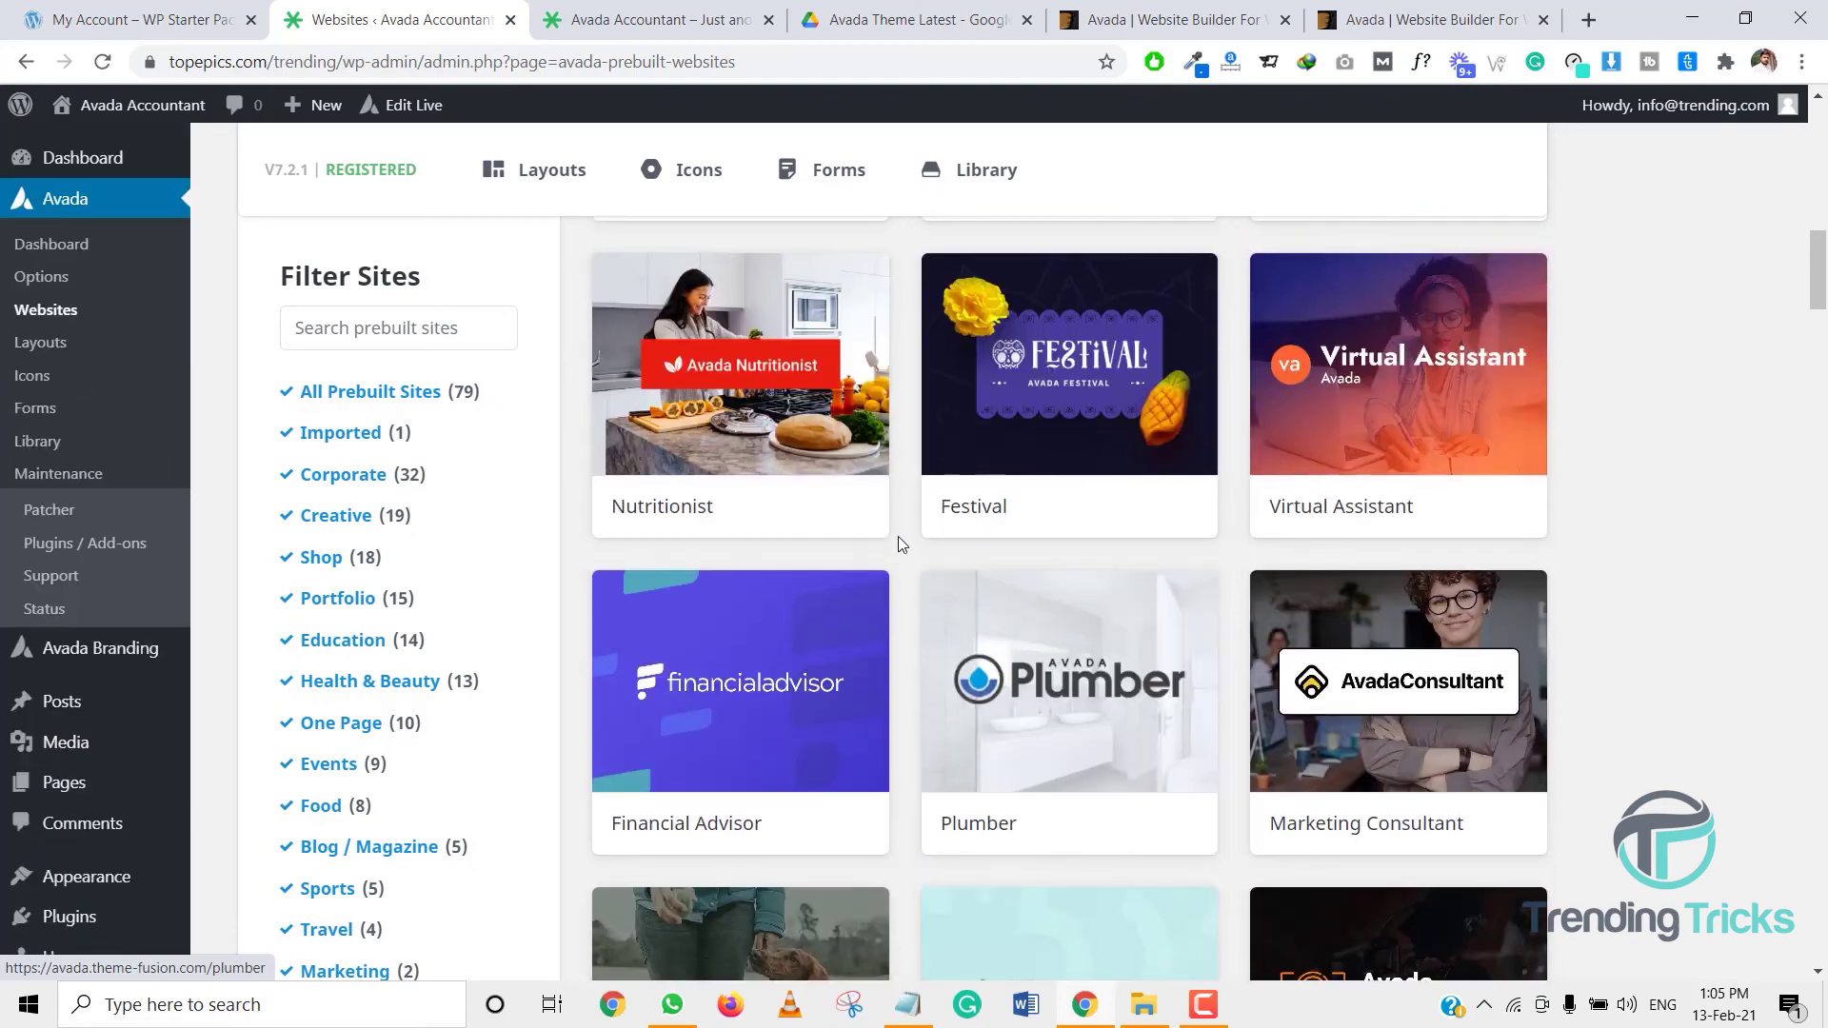
# Step: Go back to the Accountant home page, examine it down to the footer, and highlight the copyright line
pyautogui.click(648, 19)
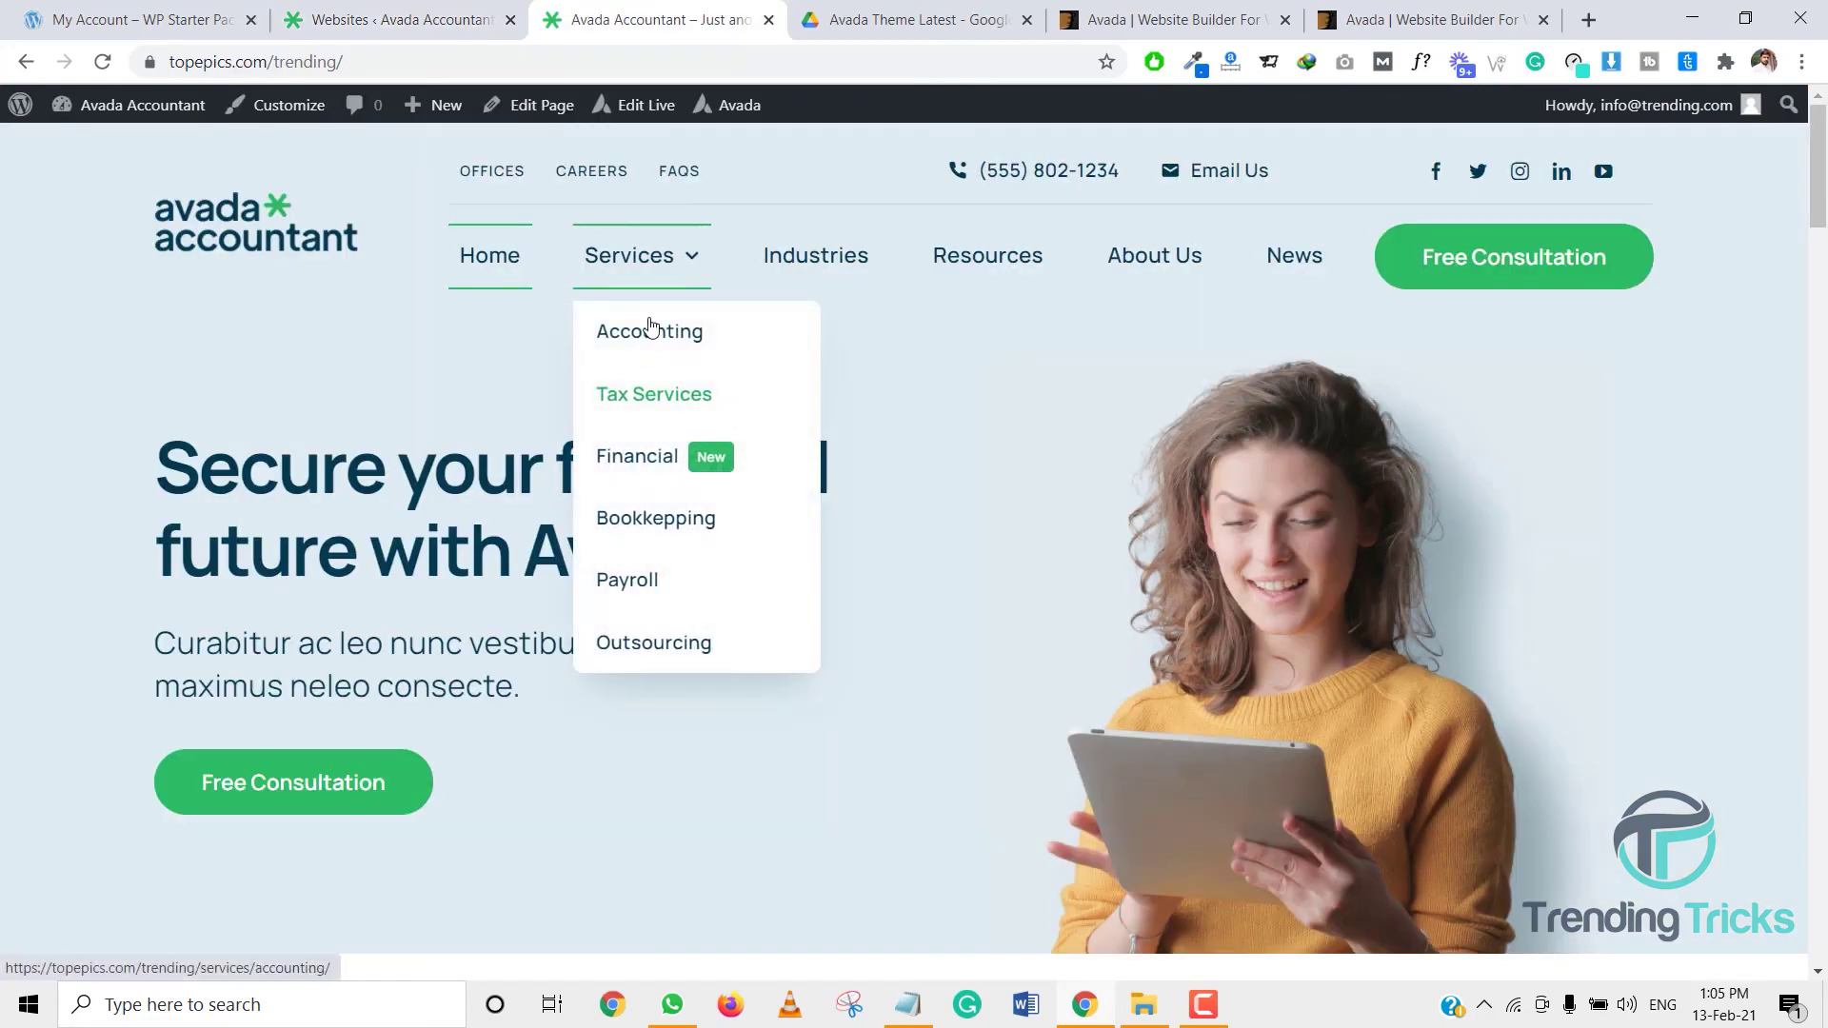
pyautogui.scroll(-6, 985, 654)
pyautogui.scroll(-20, 1152, 605)
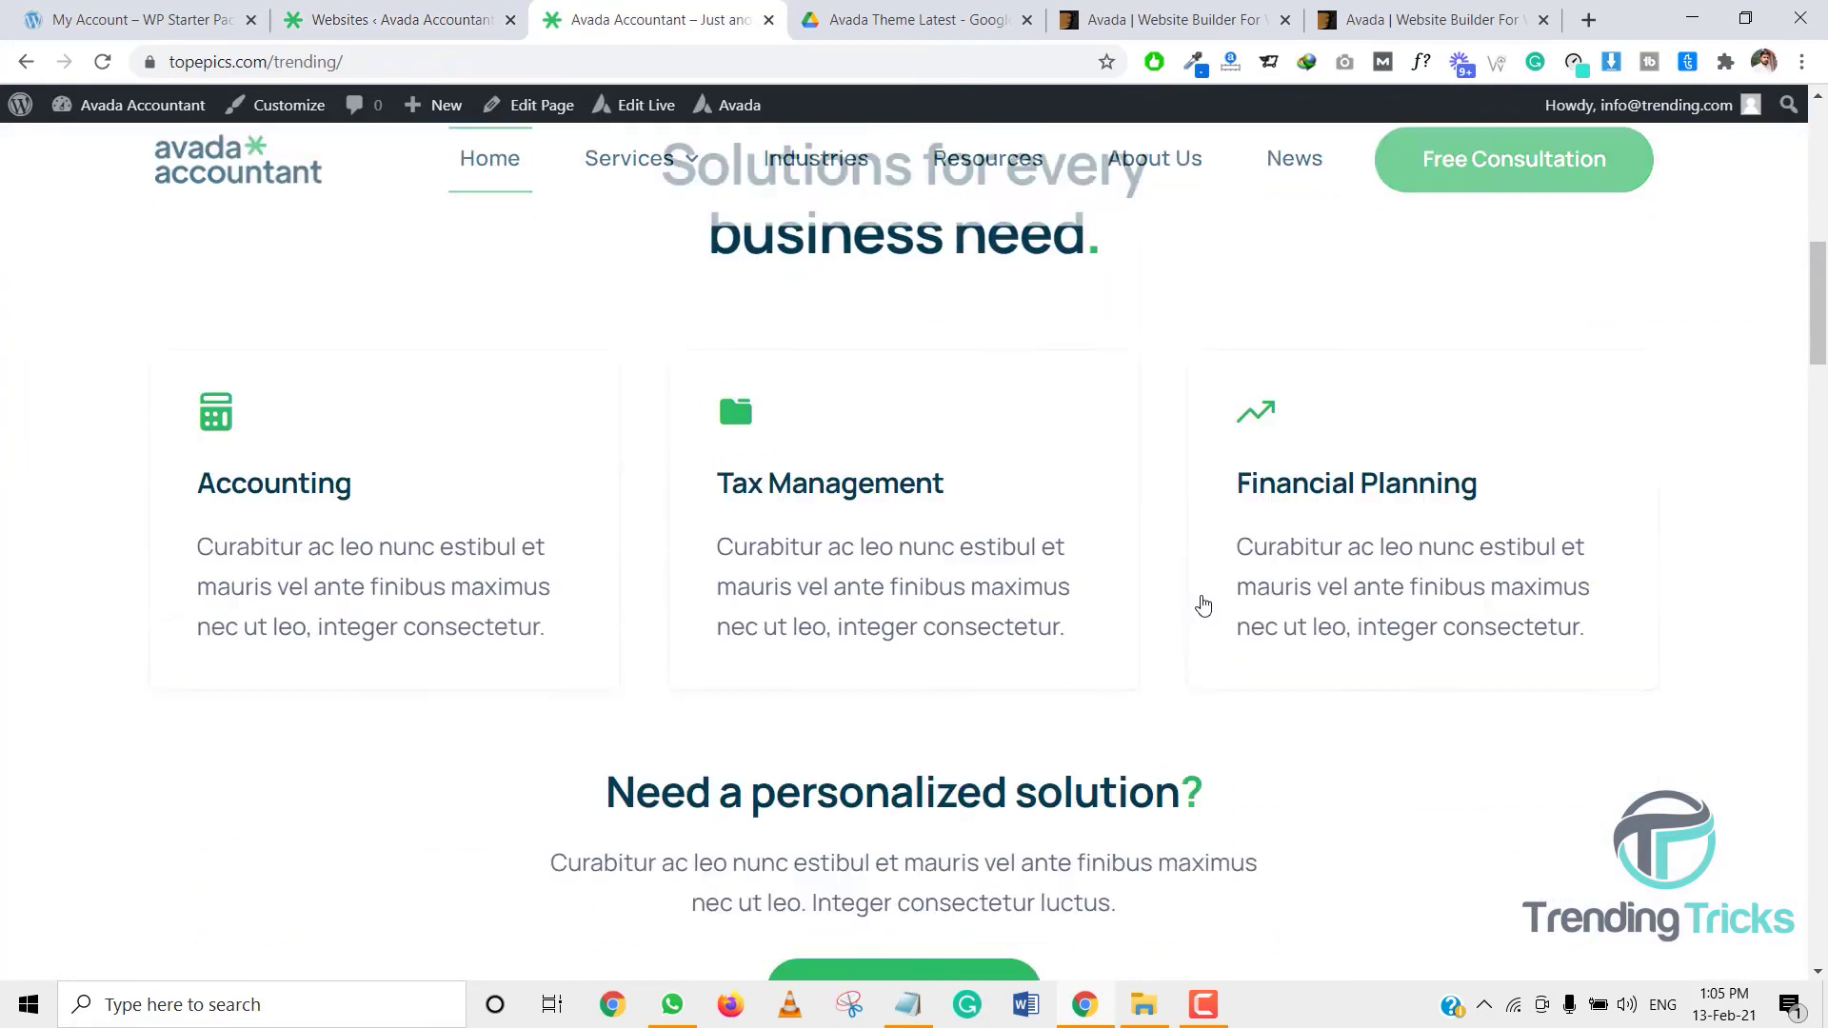
pyautogui.scroll(-15, 1055, 686)
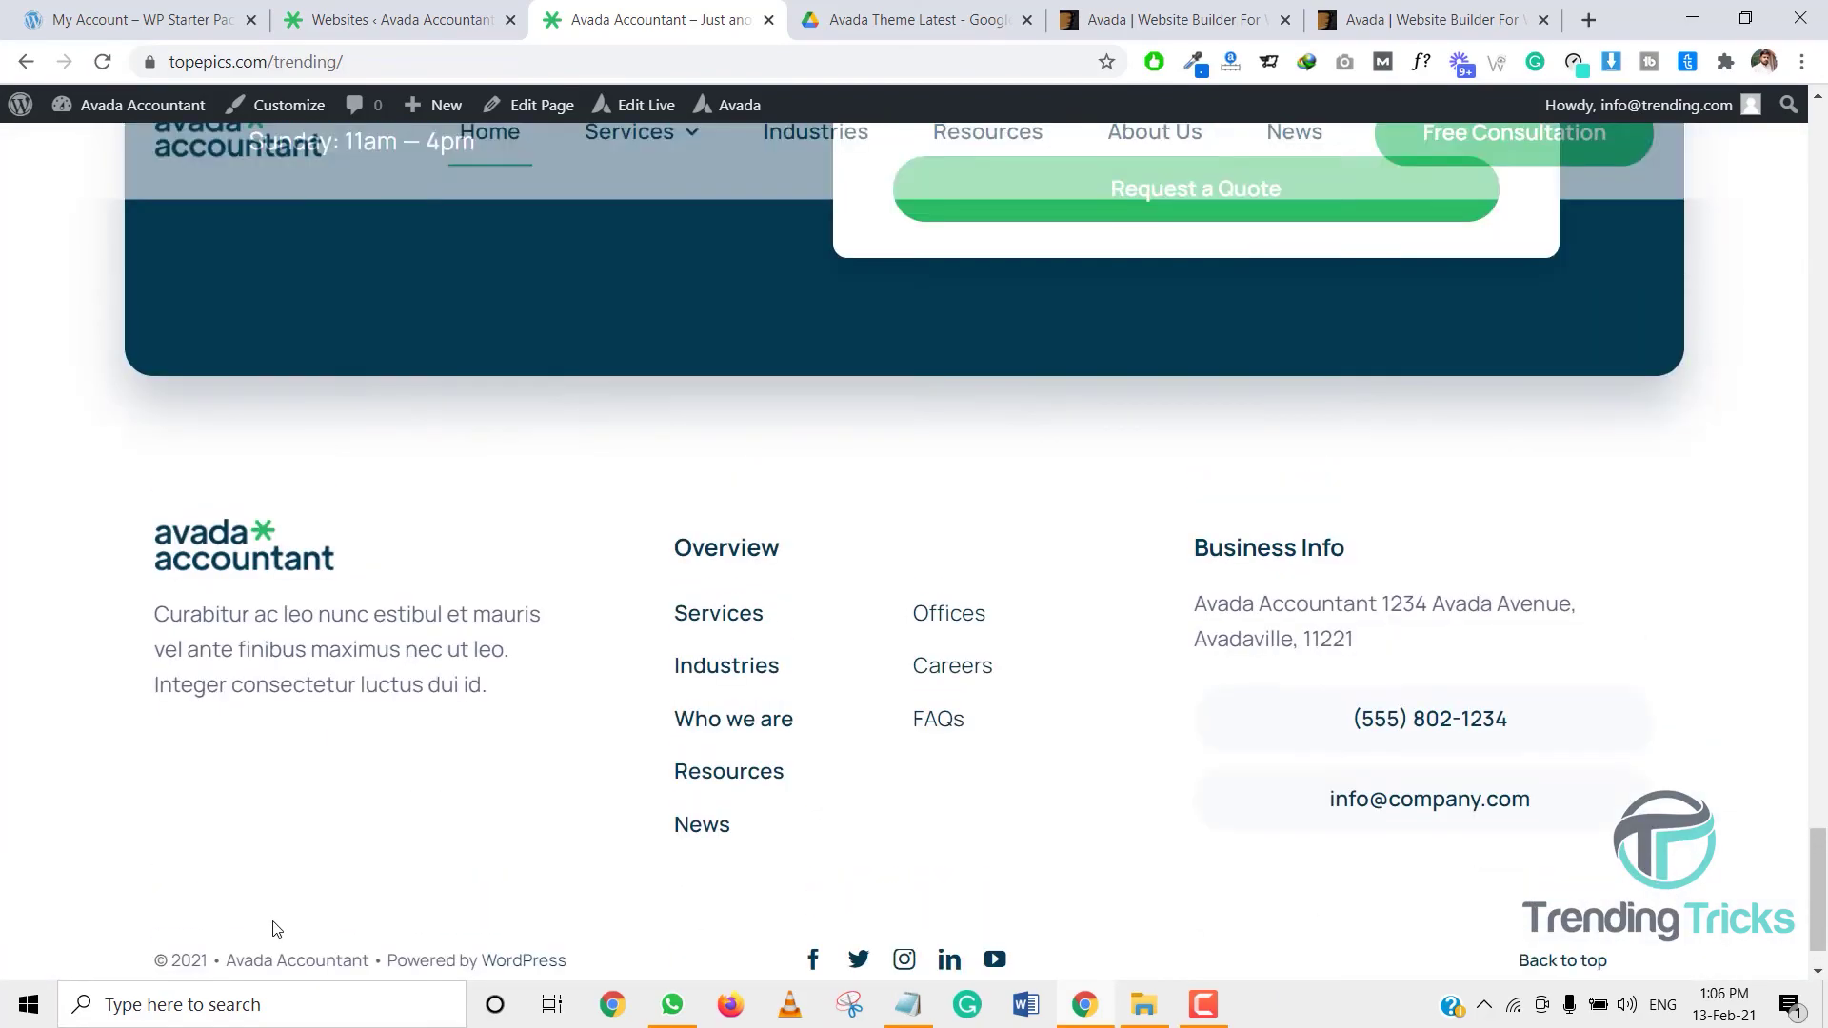
pyautogui.moveTo(154, 884); pyautogui.dragTo(539, 883)
pyautogui.scroll(20, 757, 769)
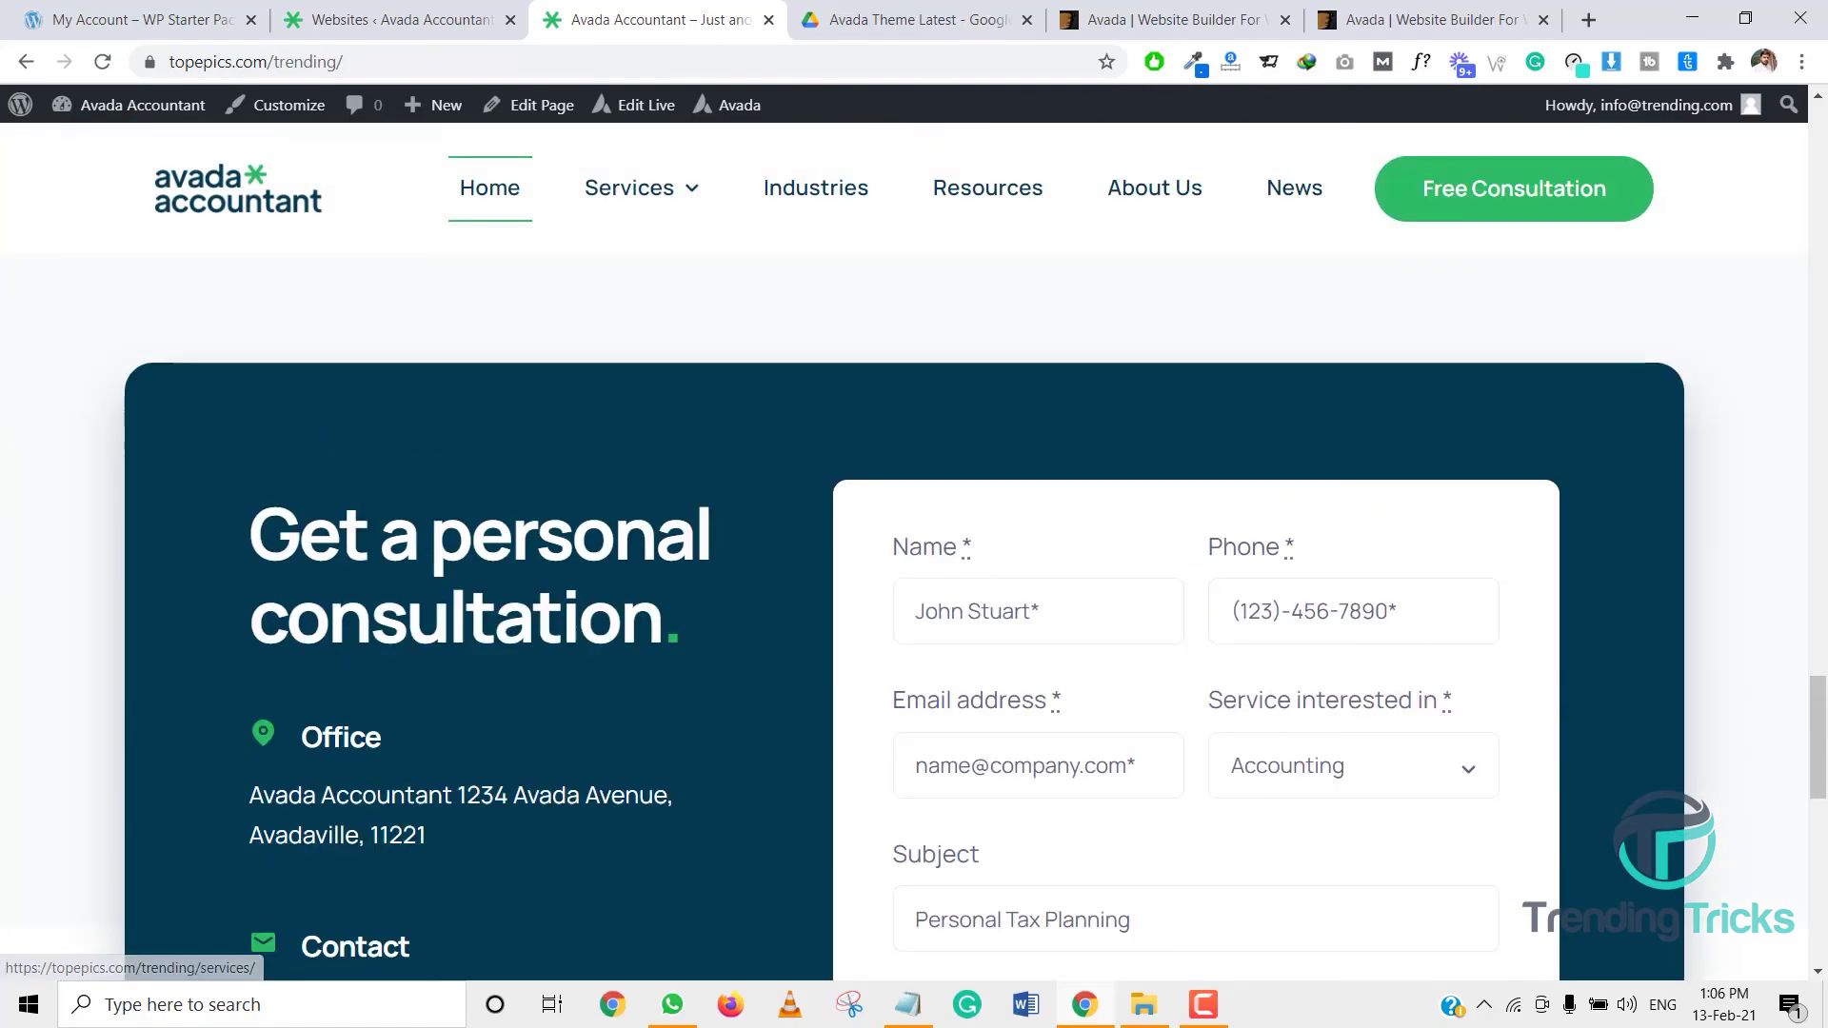
pyautogui.scroll(6, 1796, 416)
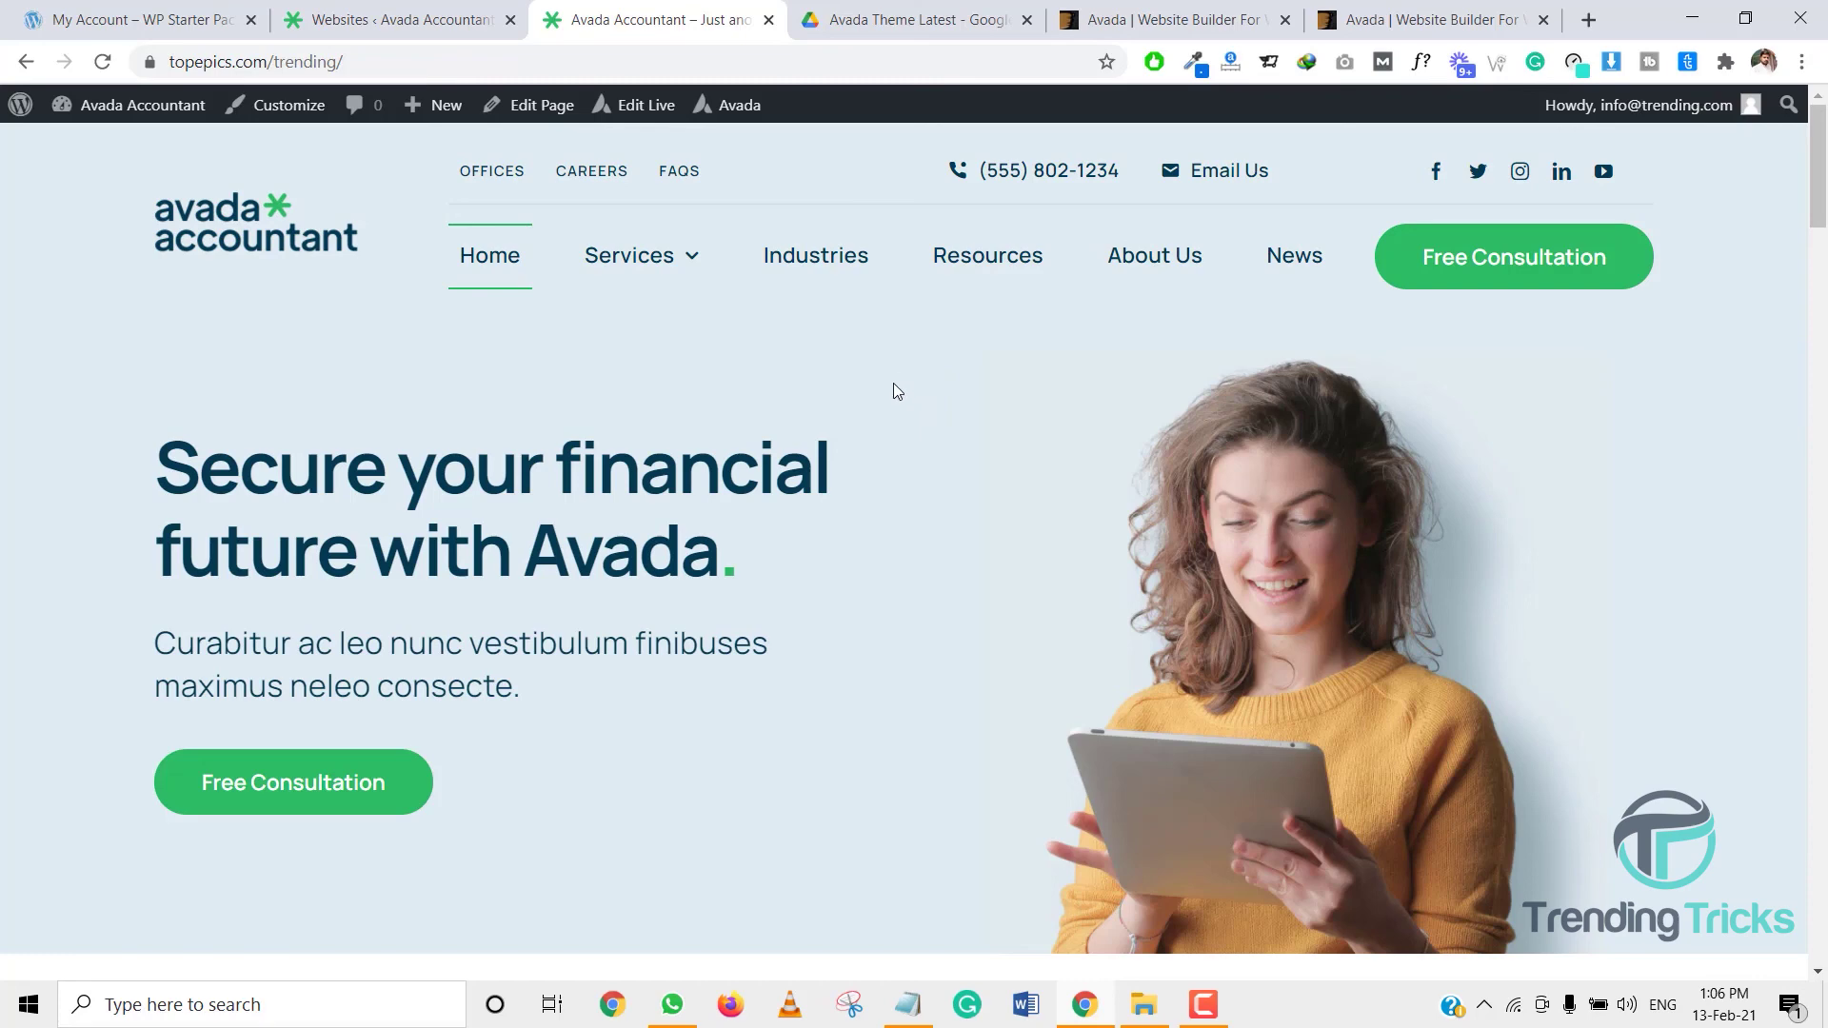
pyautogui.click(1205, 1007)
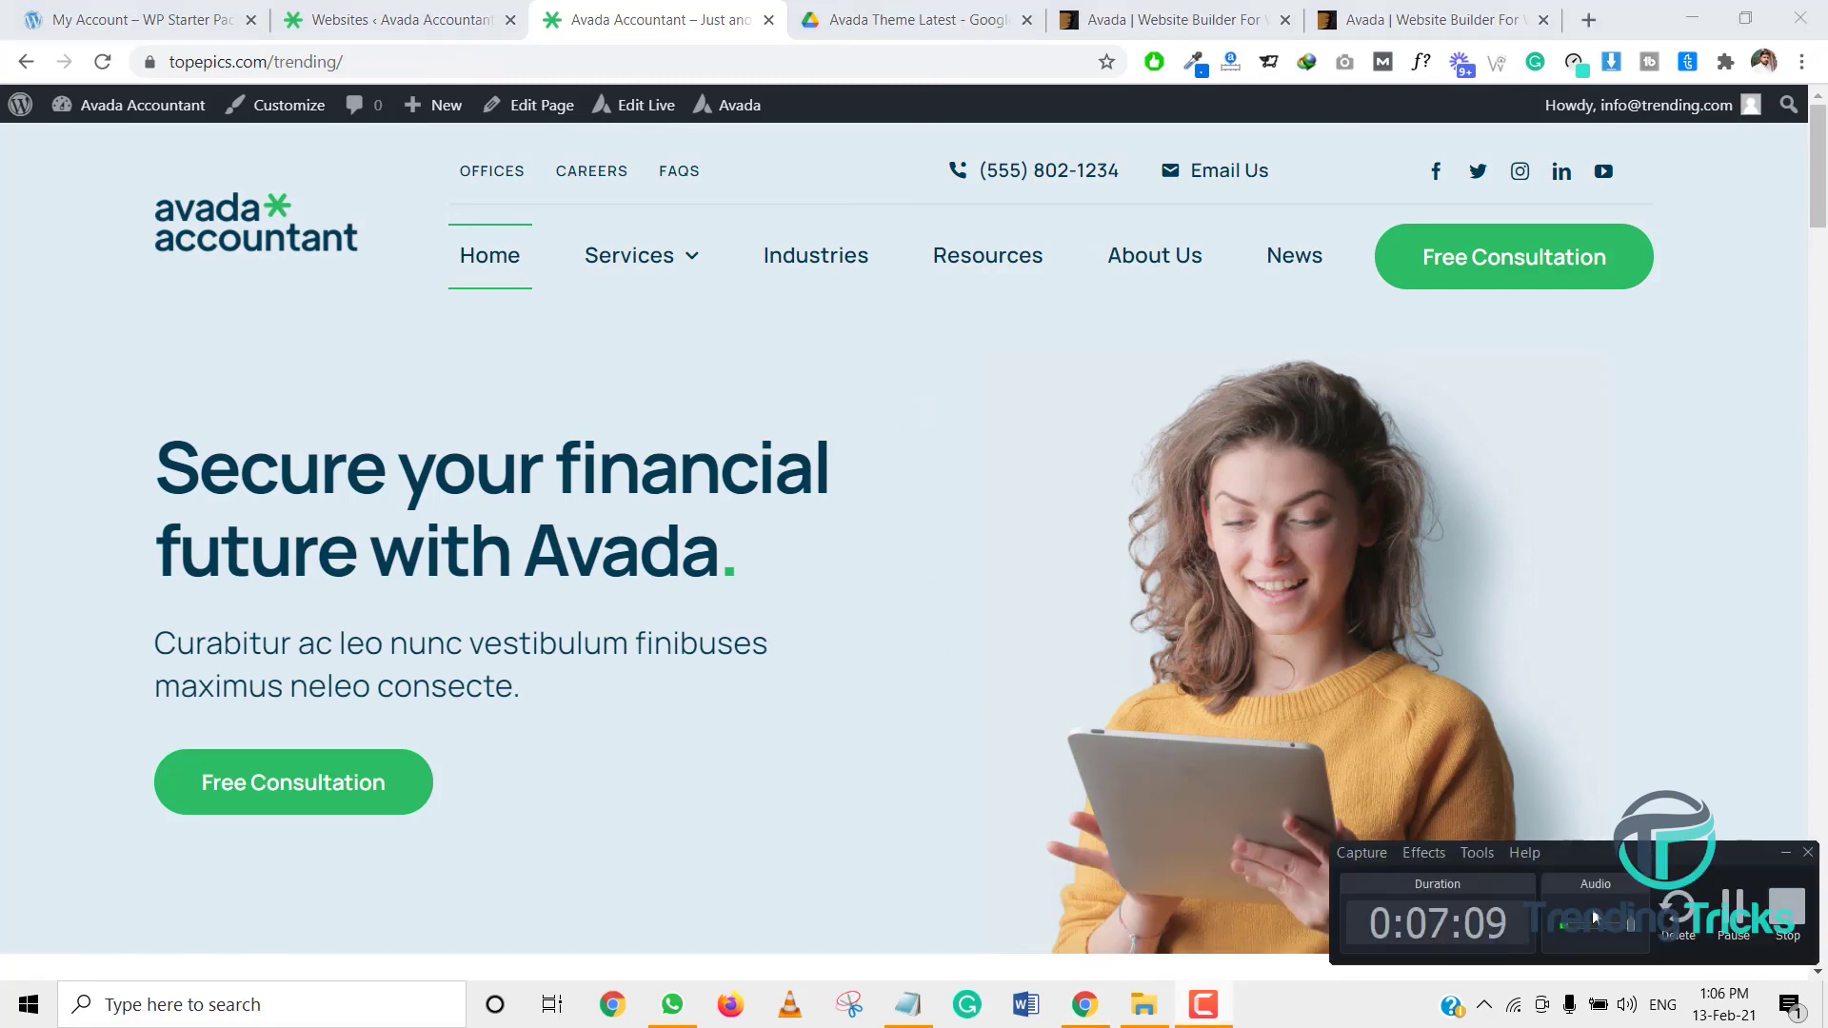